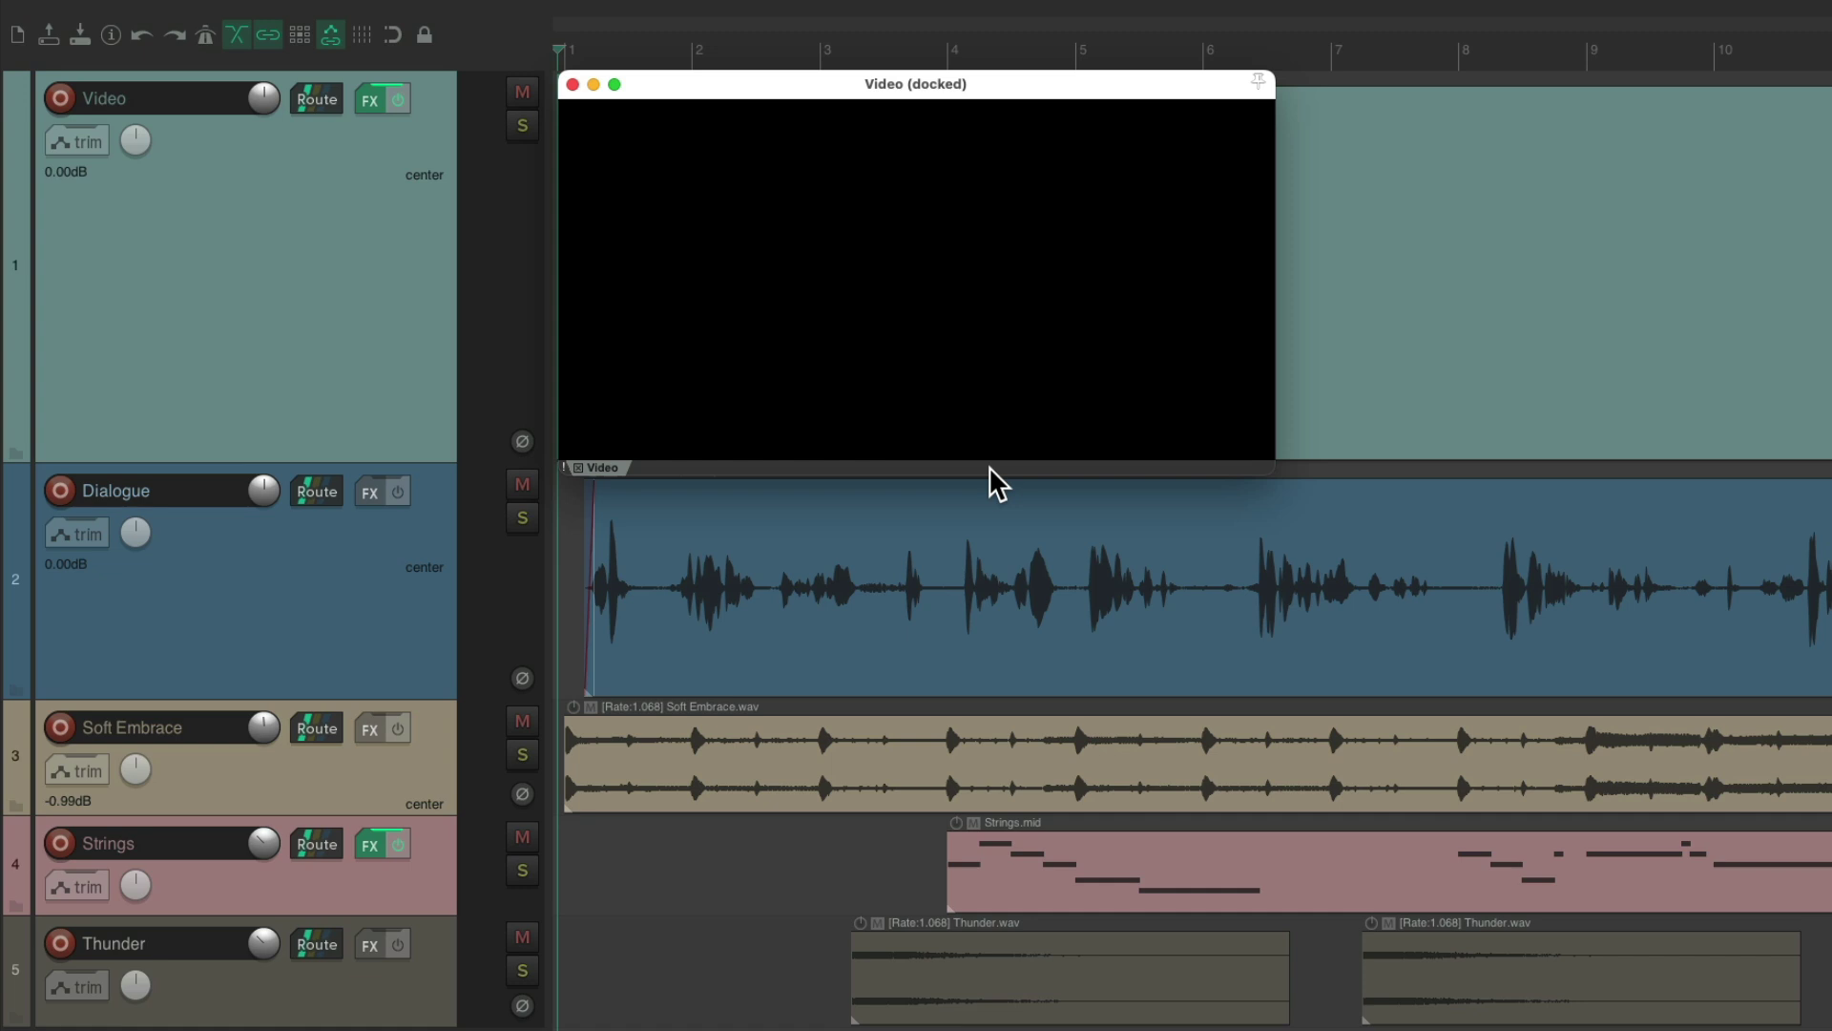
Play the project once, then filter the action list by 'transport play' and select Play/stop (move edit cursor on stop)
{"action": "key", "text": "space"}
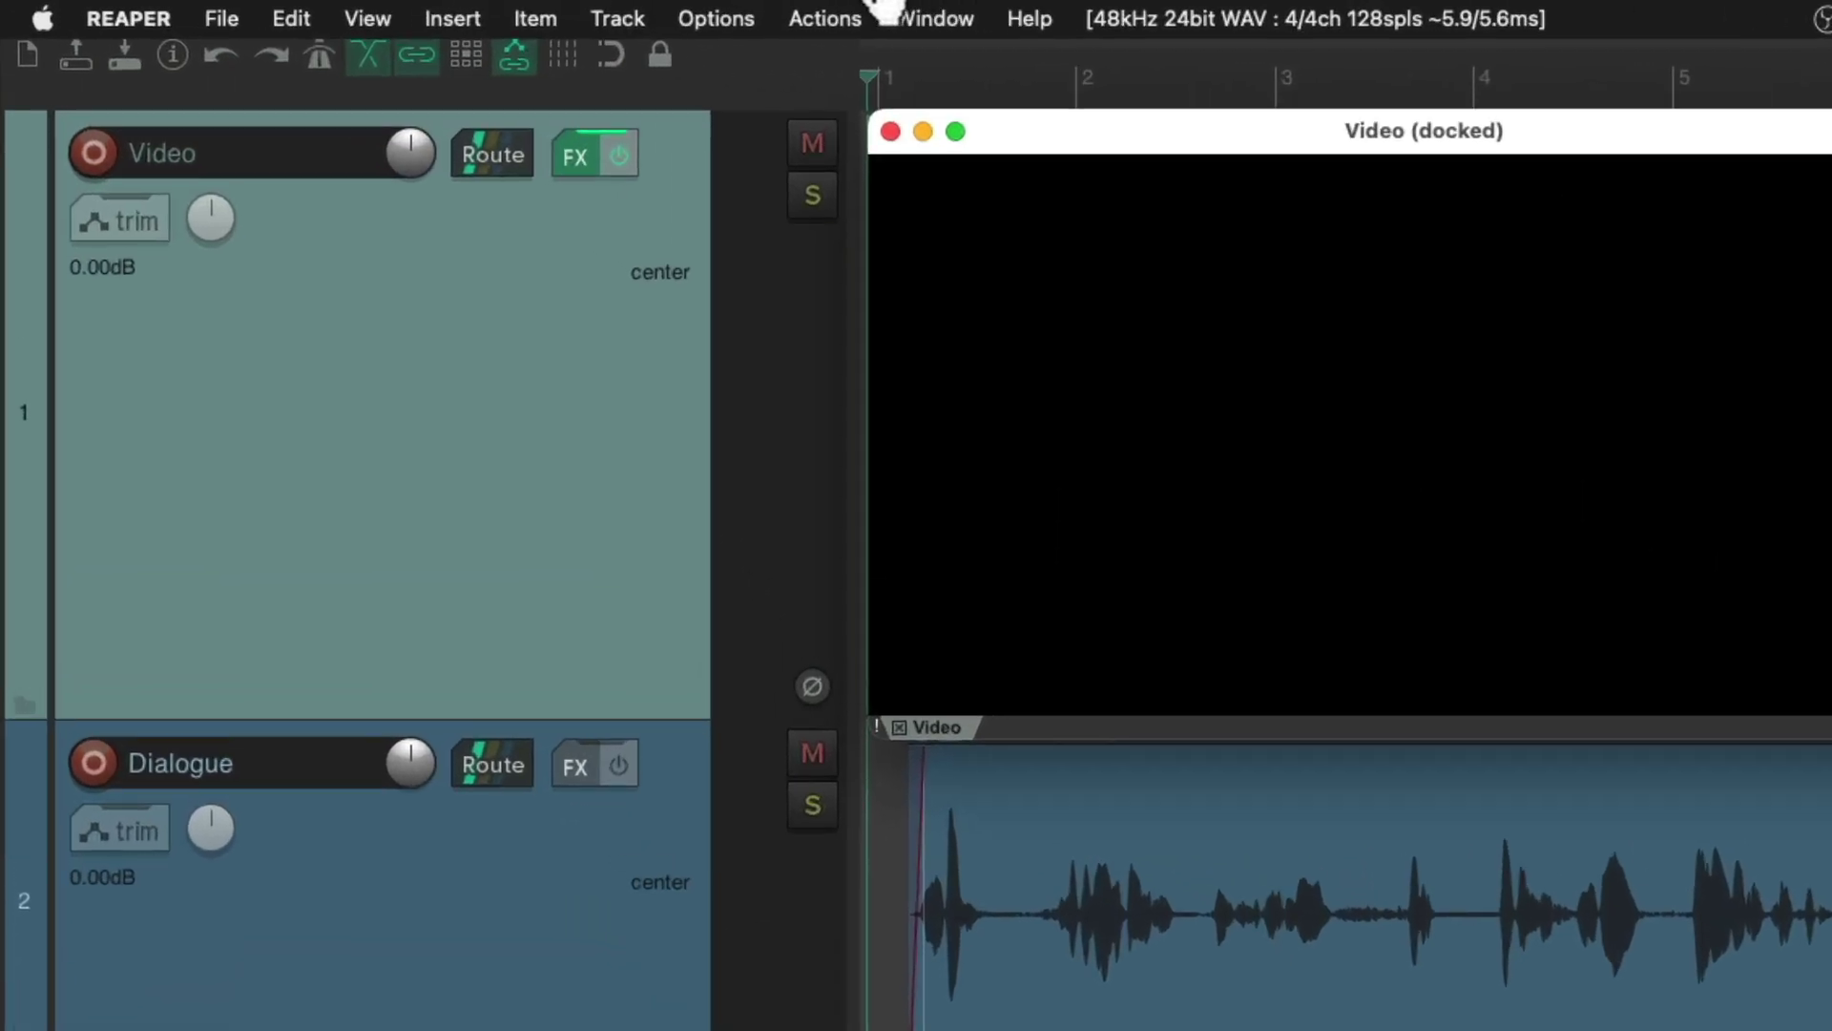
{"action": "left_click", "coordinate": [507, 15]}
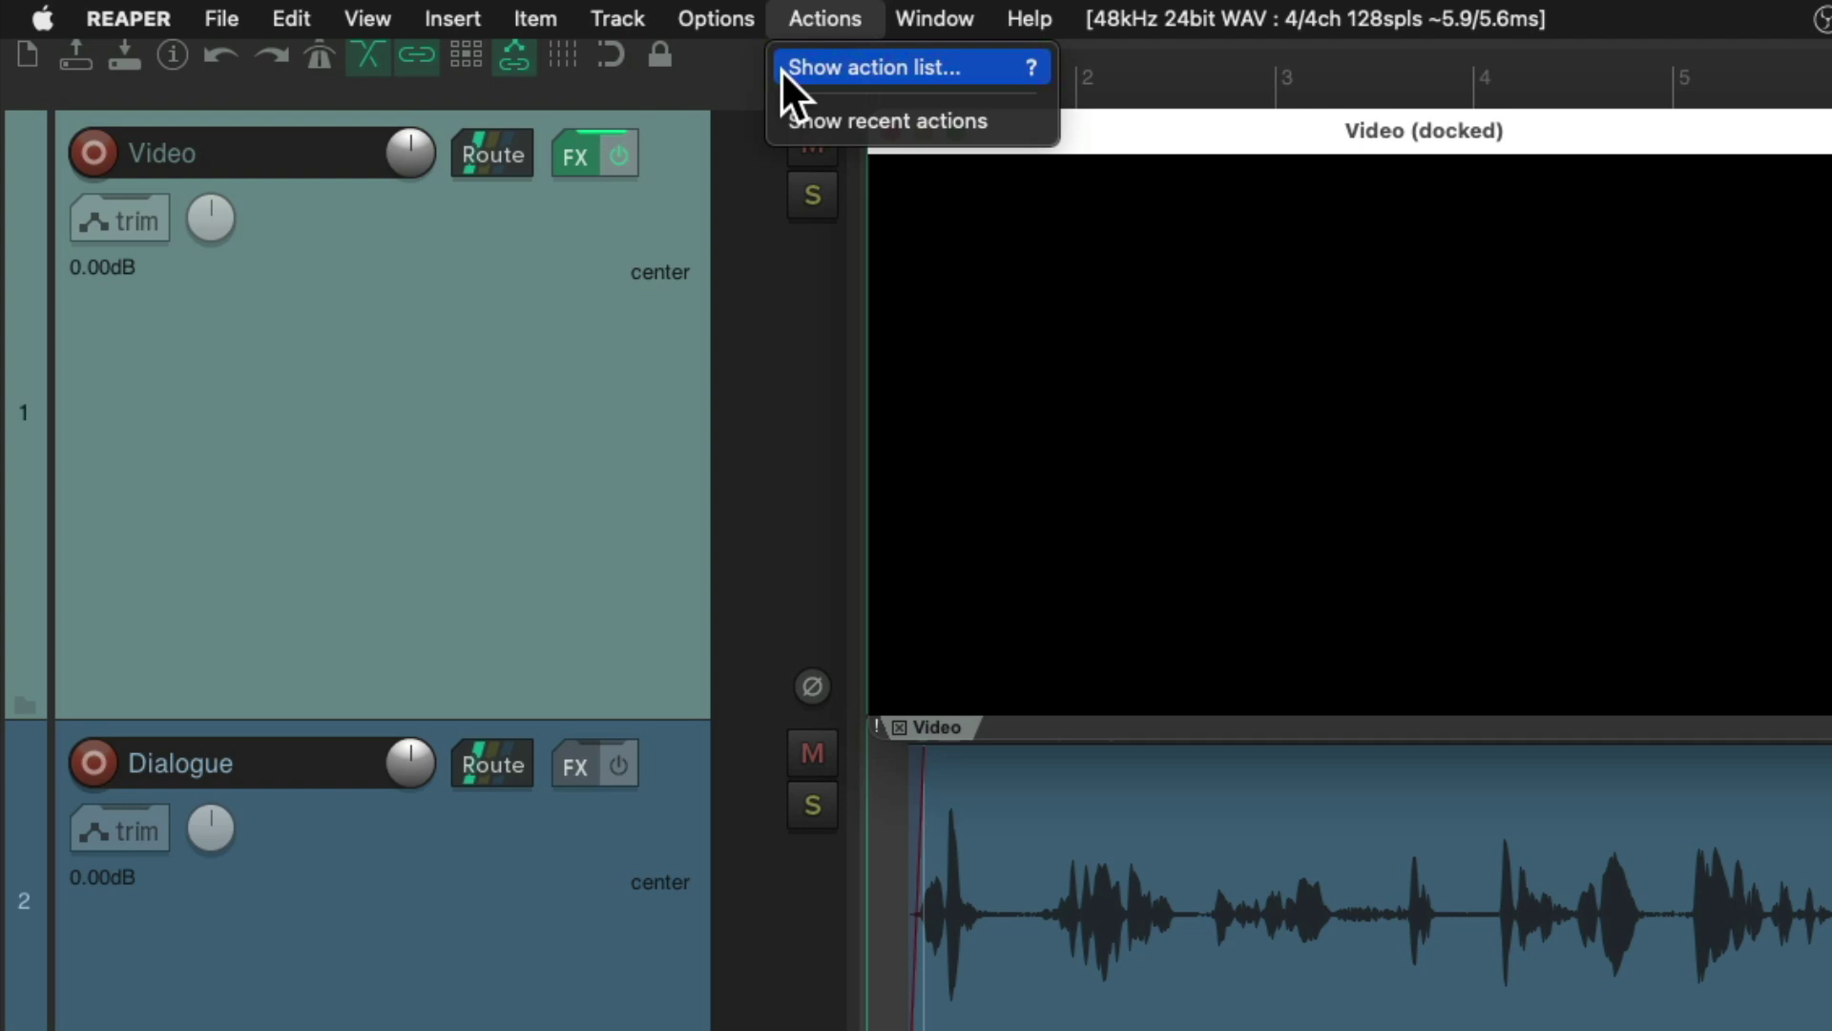
{"action": "left_click", "coordinate": [859, 67]}
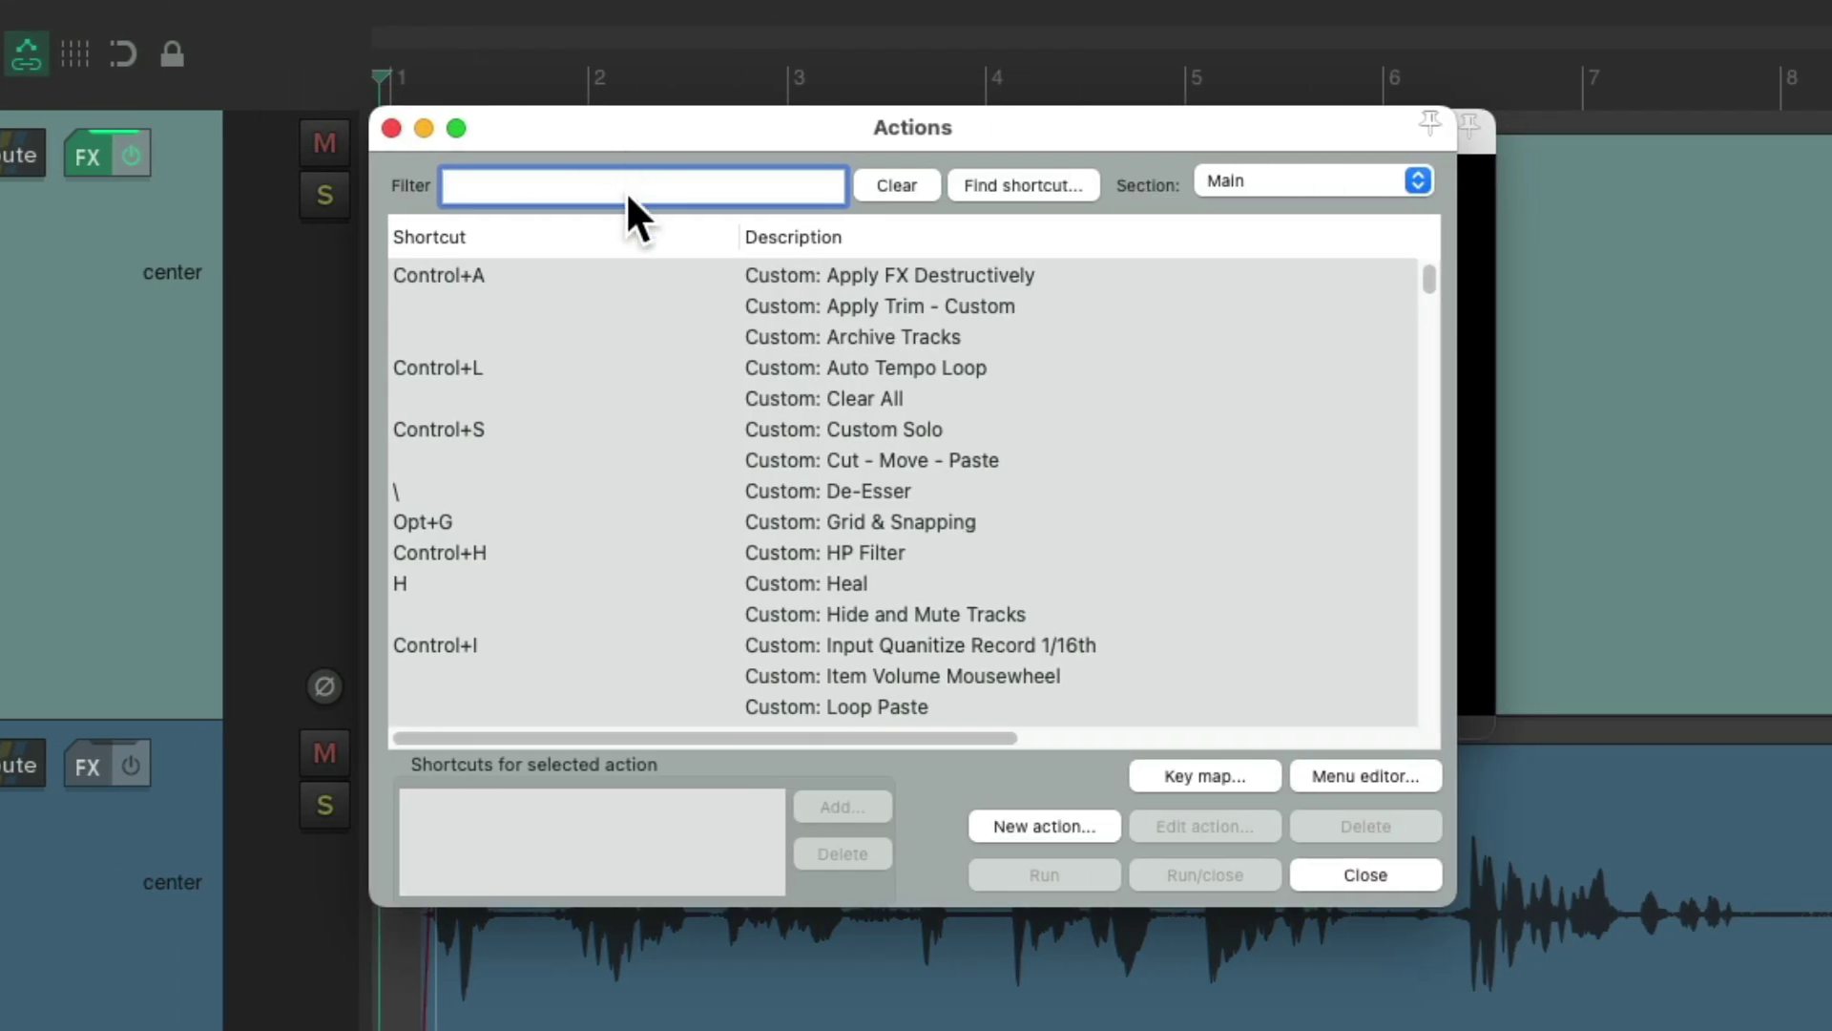
{"action": "type", "text": "transport play"}
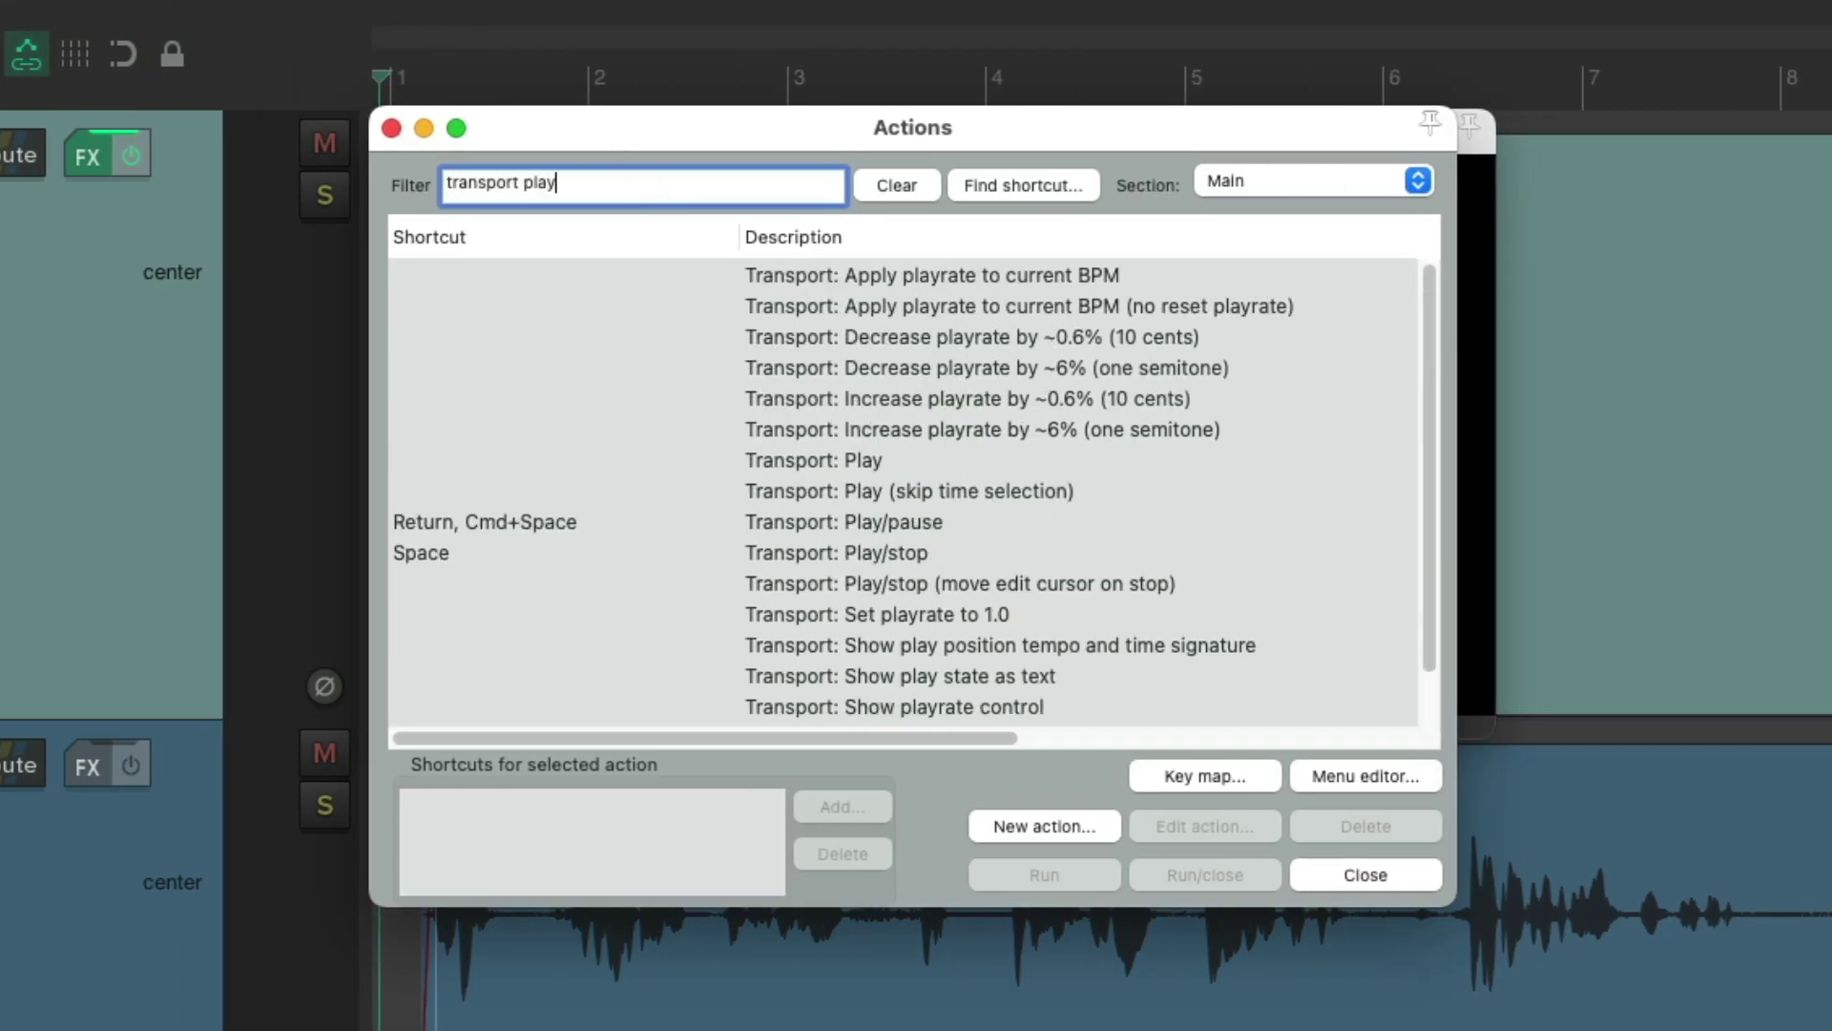
{"action": "left_click", "coordinate": [960, 553]}
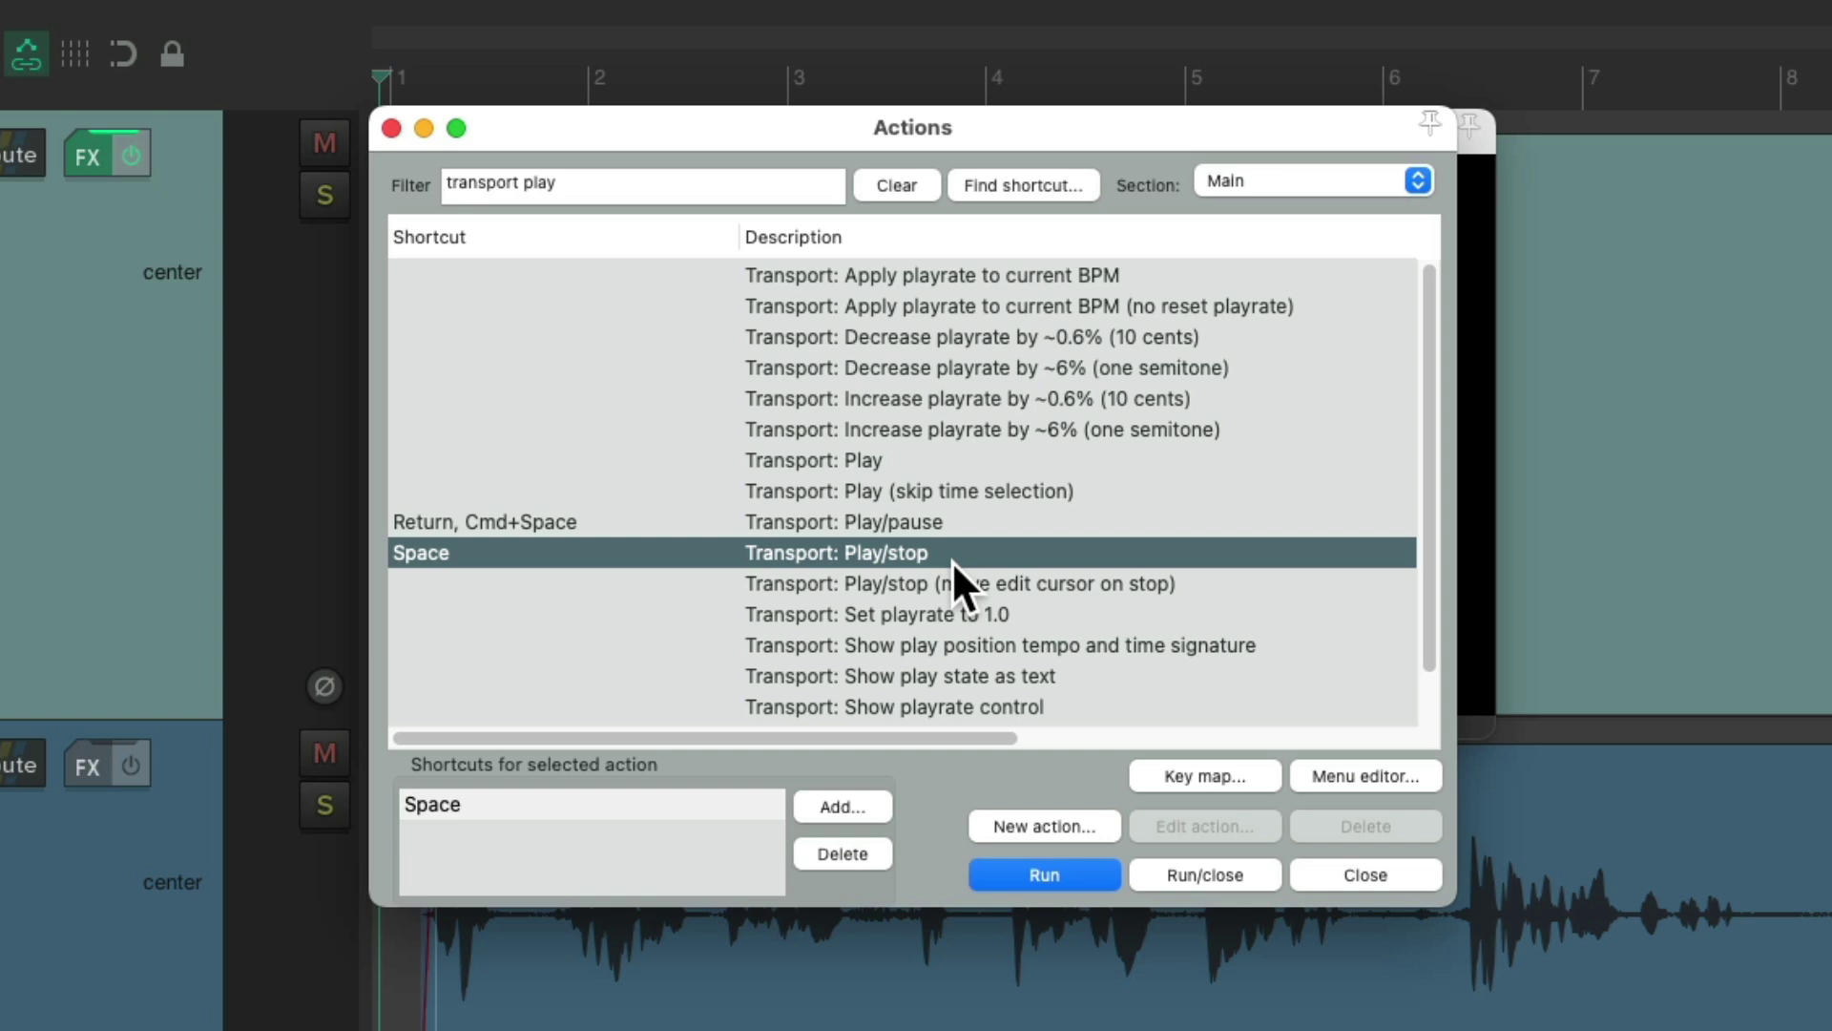
{"action": "left_click", "coordinate": [1050, 586]}
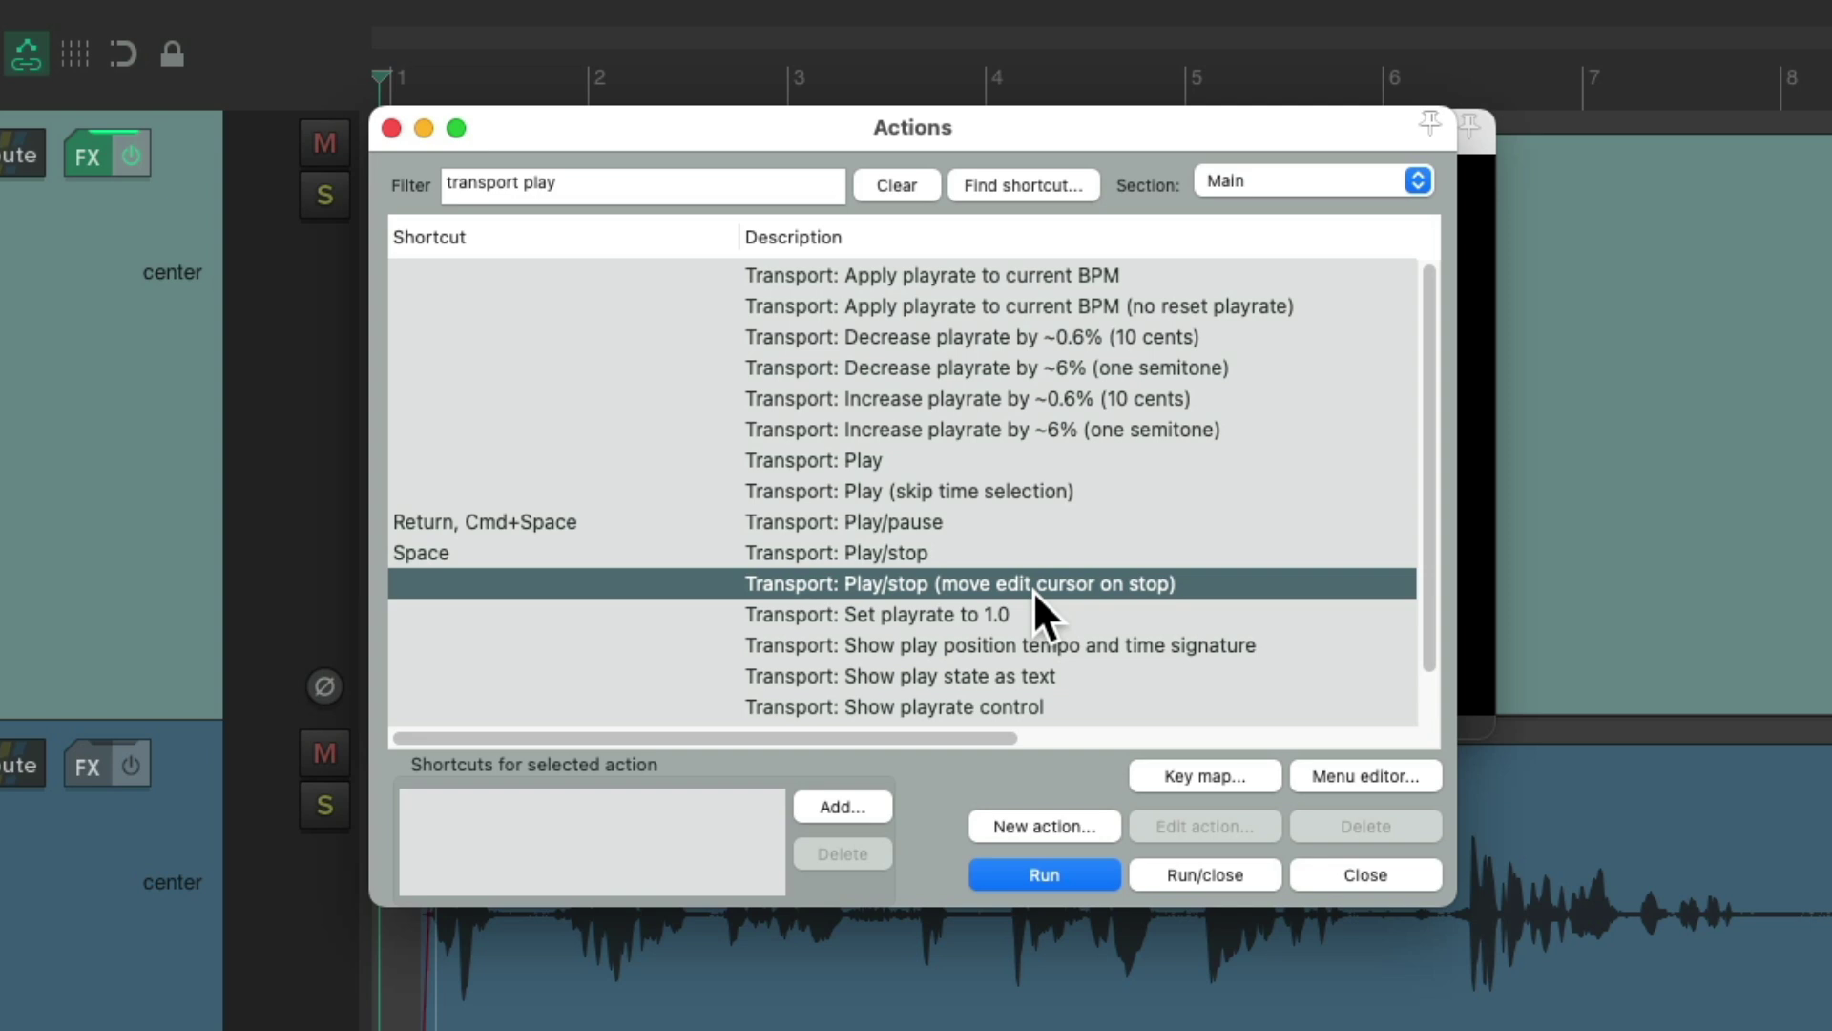
Assign Space to Transport: Play/stop (move edit cursor on stop), overriding plain Play/stop, and close the action list
{"action": "left_click", "coordinate": [842, 806]}
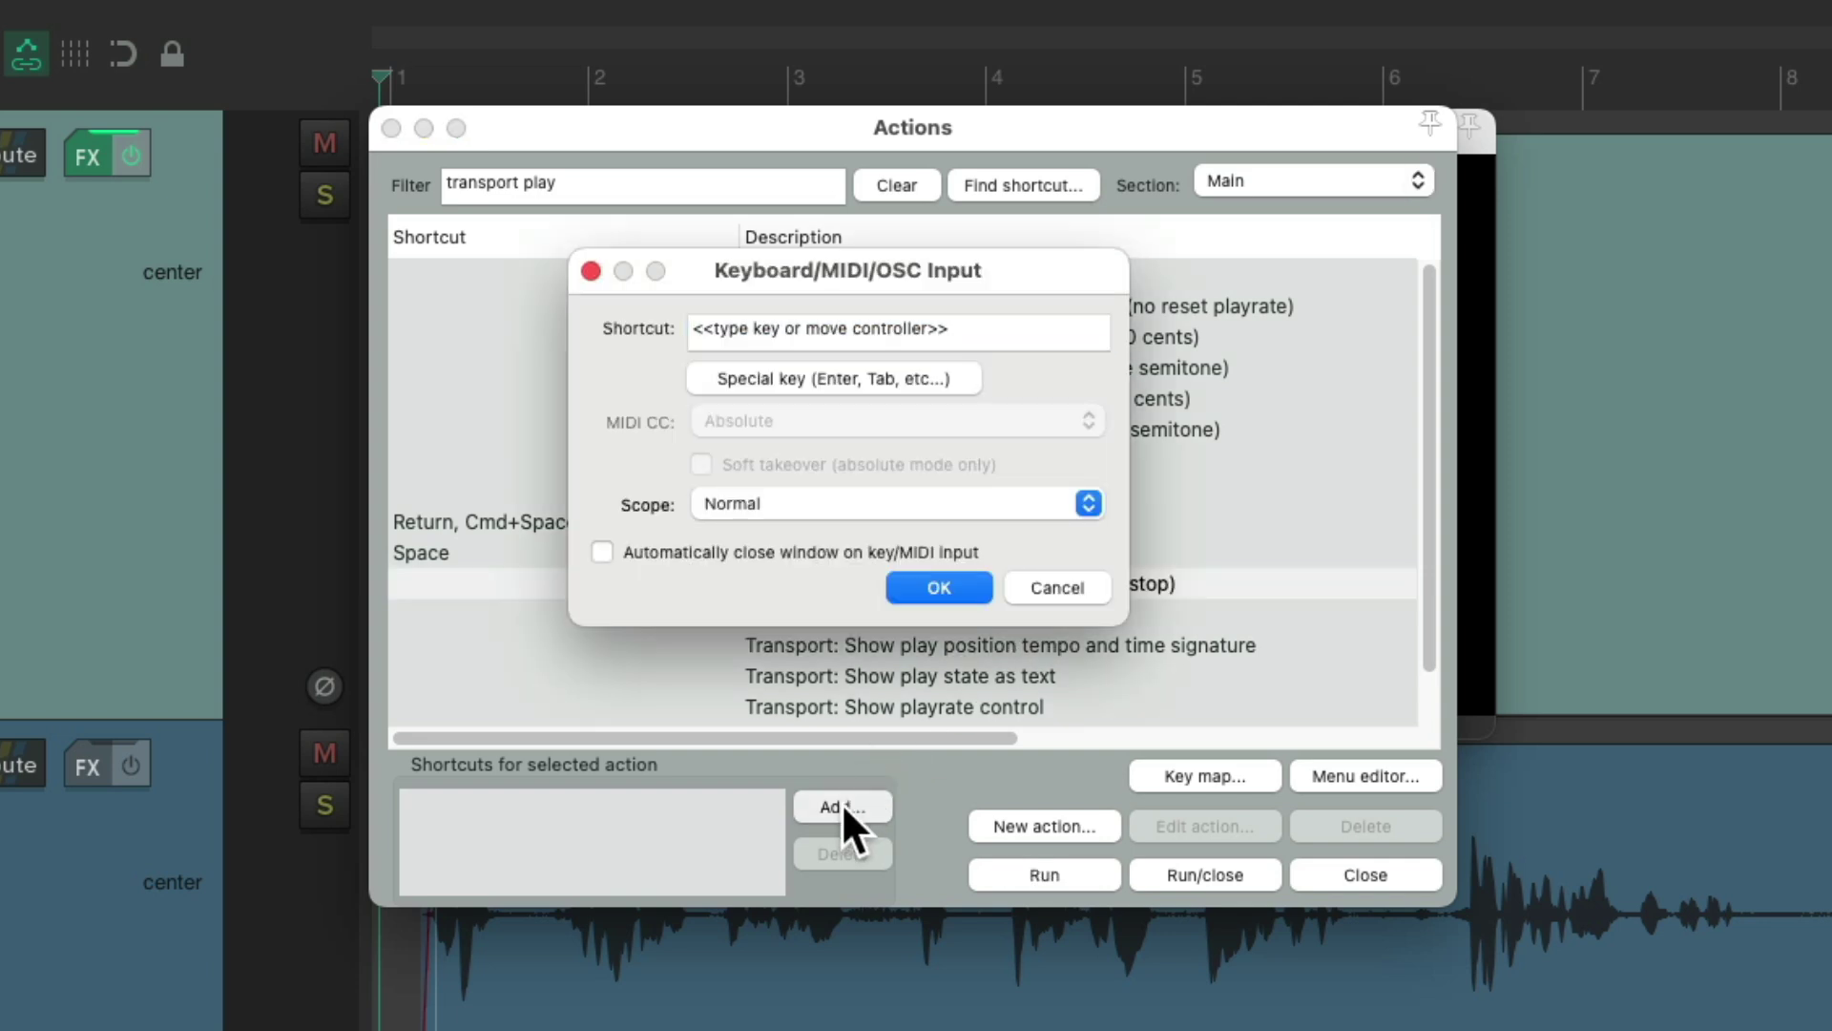
{"action": "left_click", "coordinate": [931, 382]}
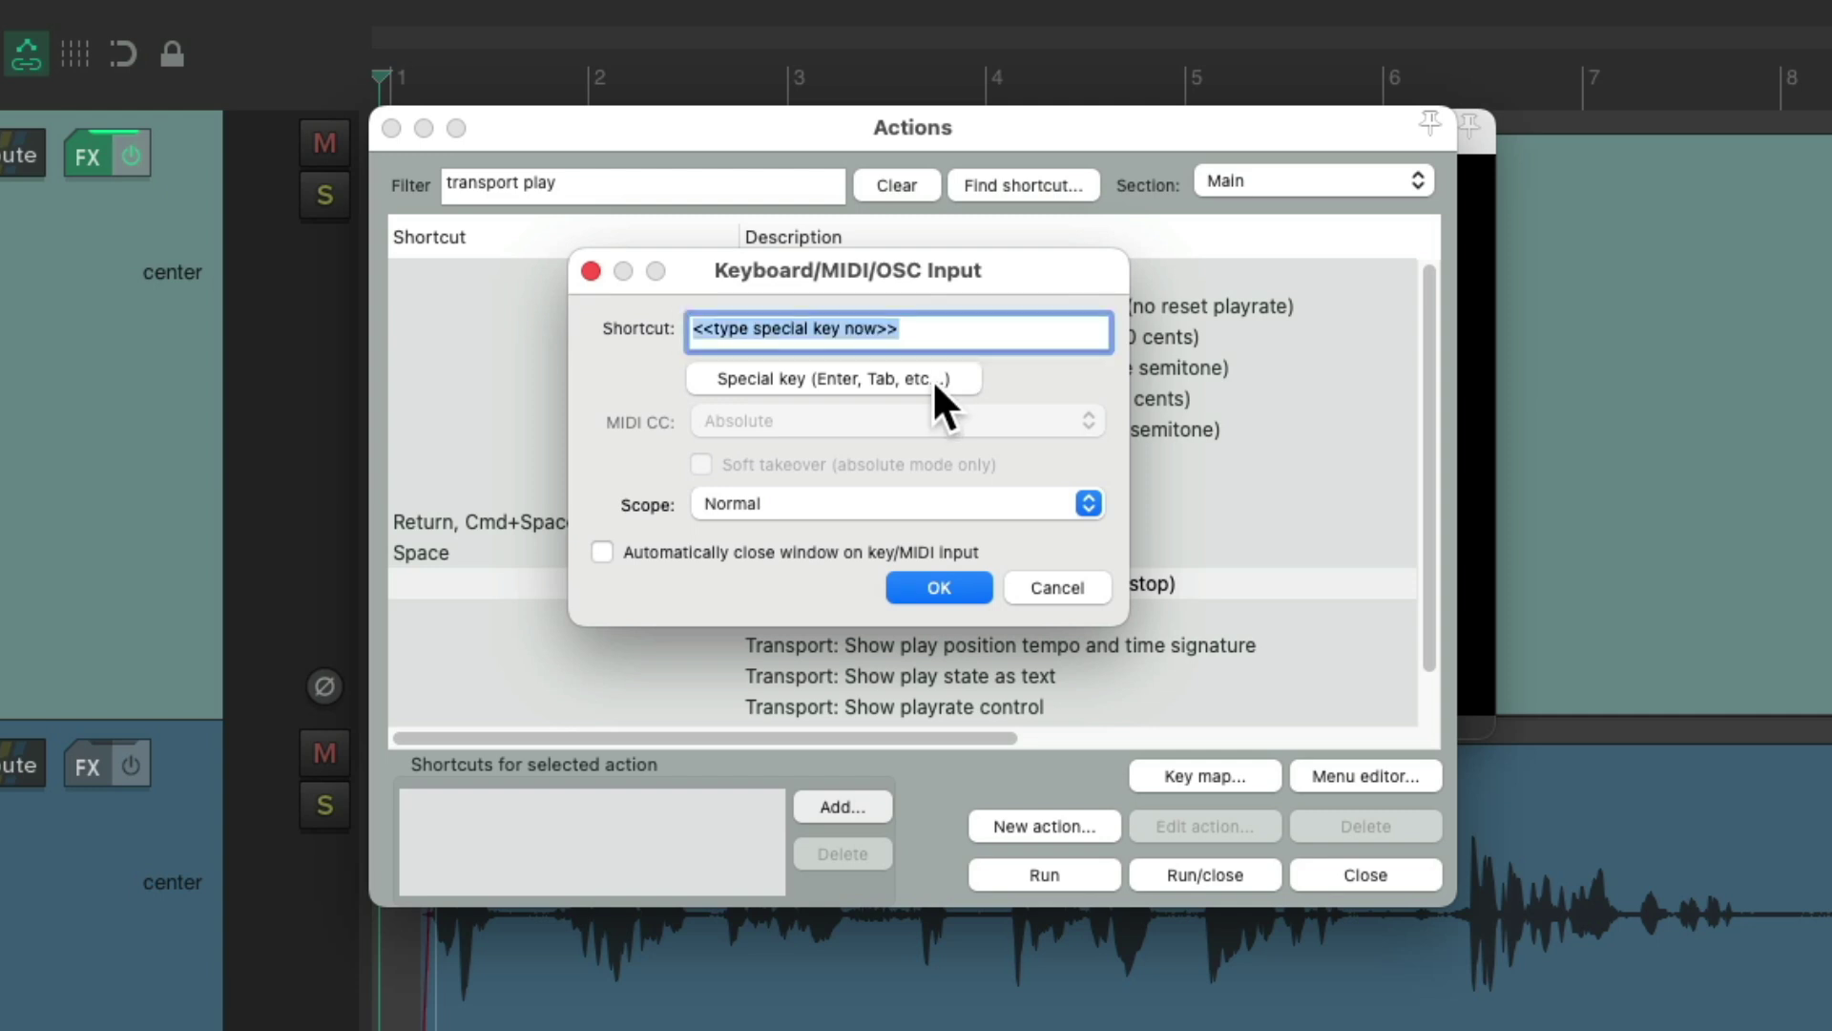
{"action": "key", "text": "space"}
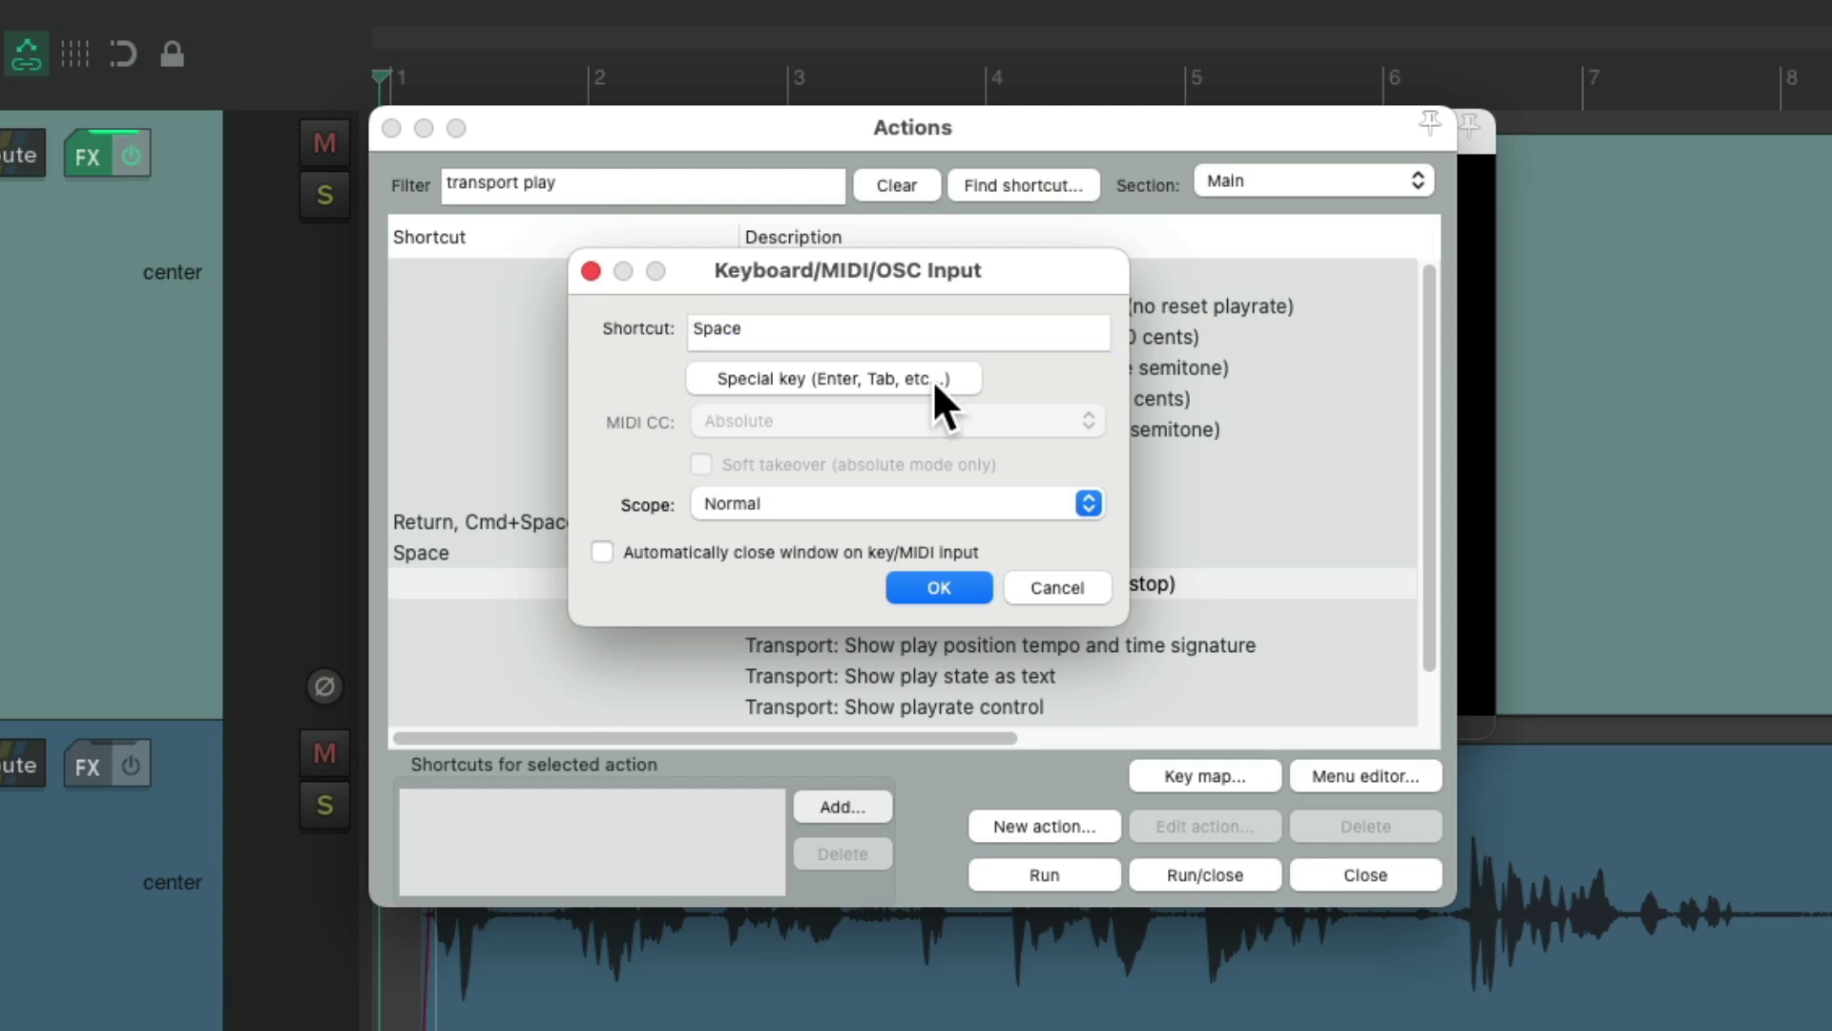
{"action": "left_click", "coordinate": [939, 587]}
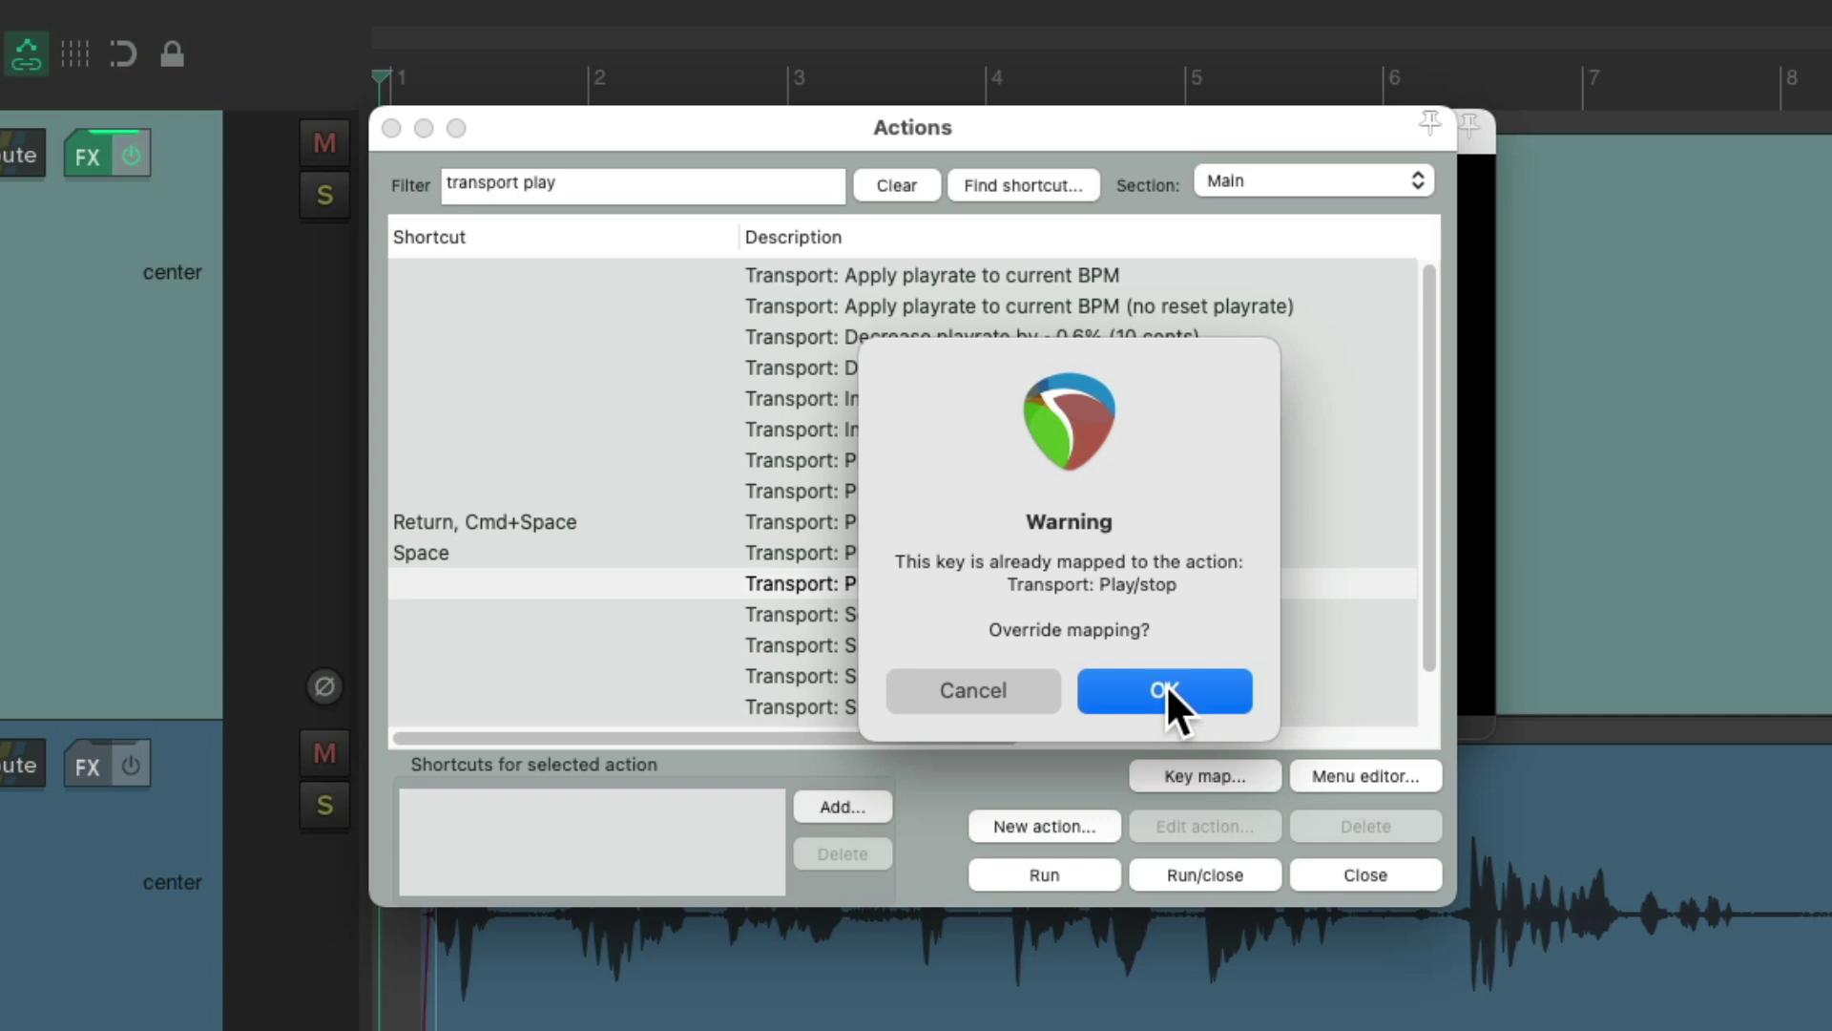
{"action": "left_click", "coordinate": [1163, 689]}
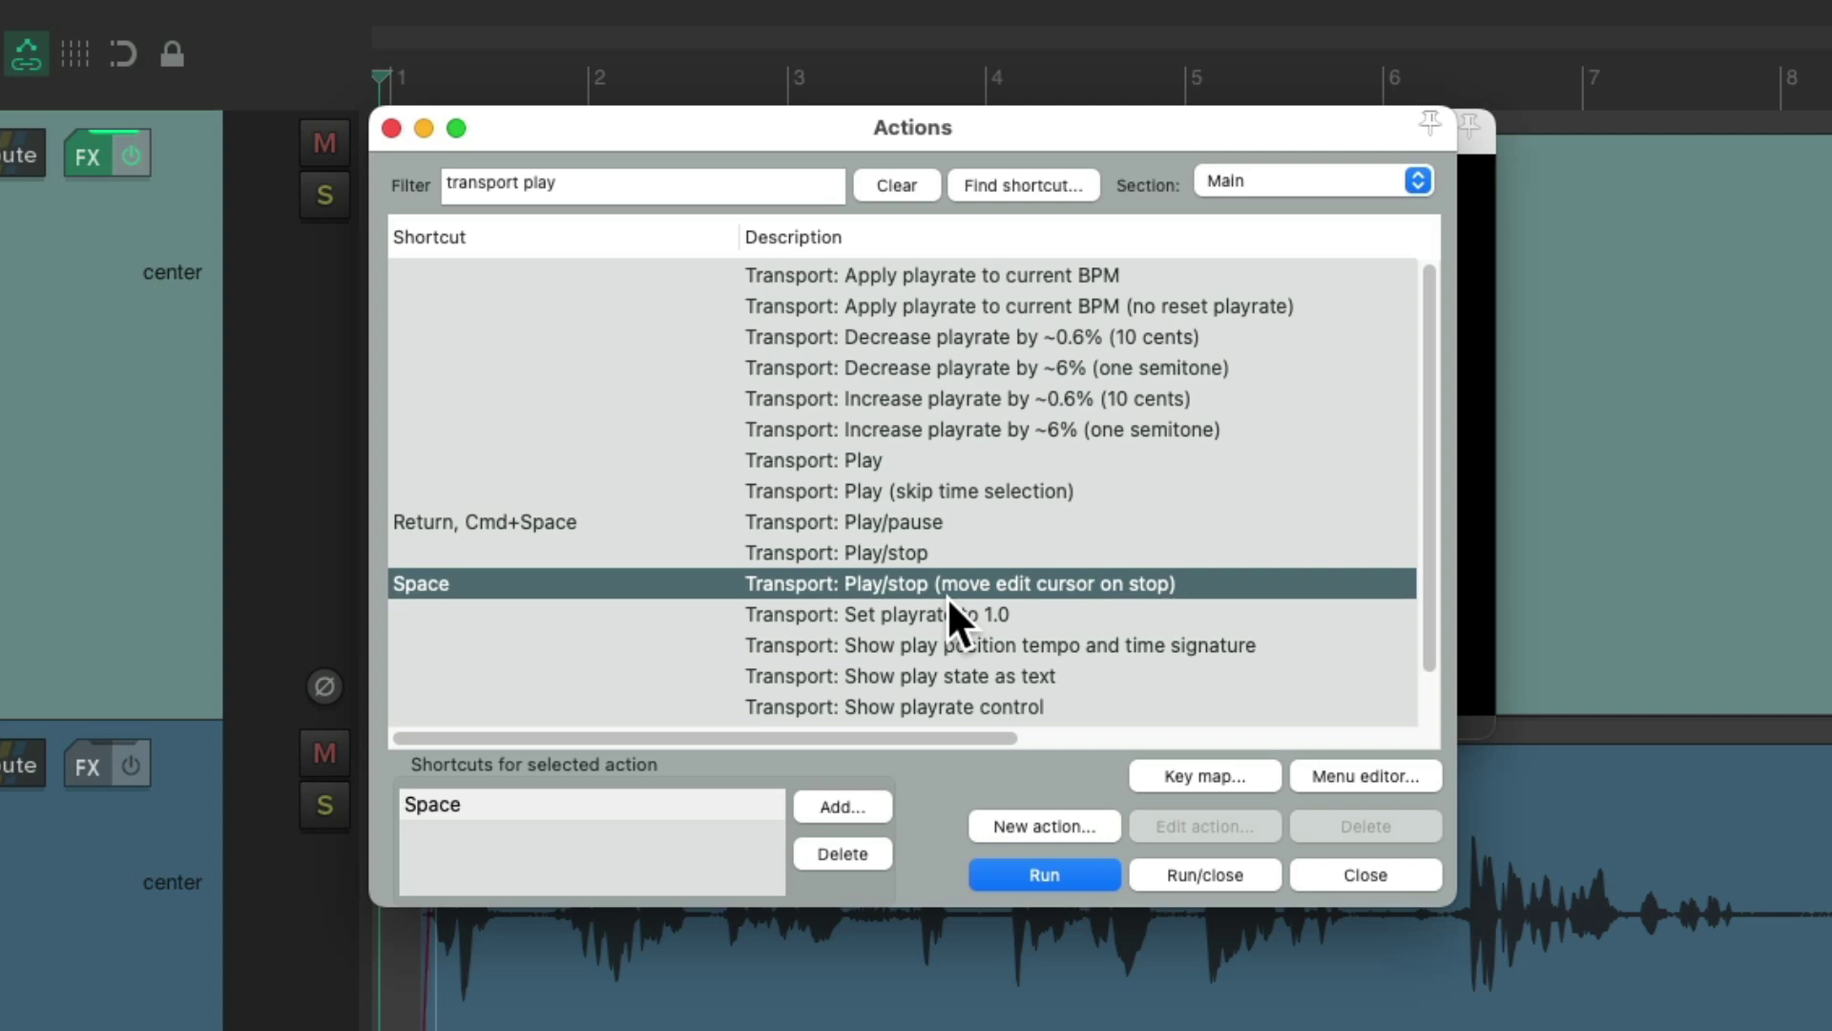
{"action": "key", "text": "Escape"}
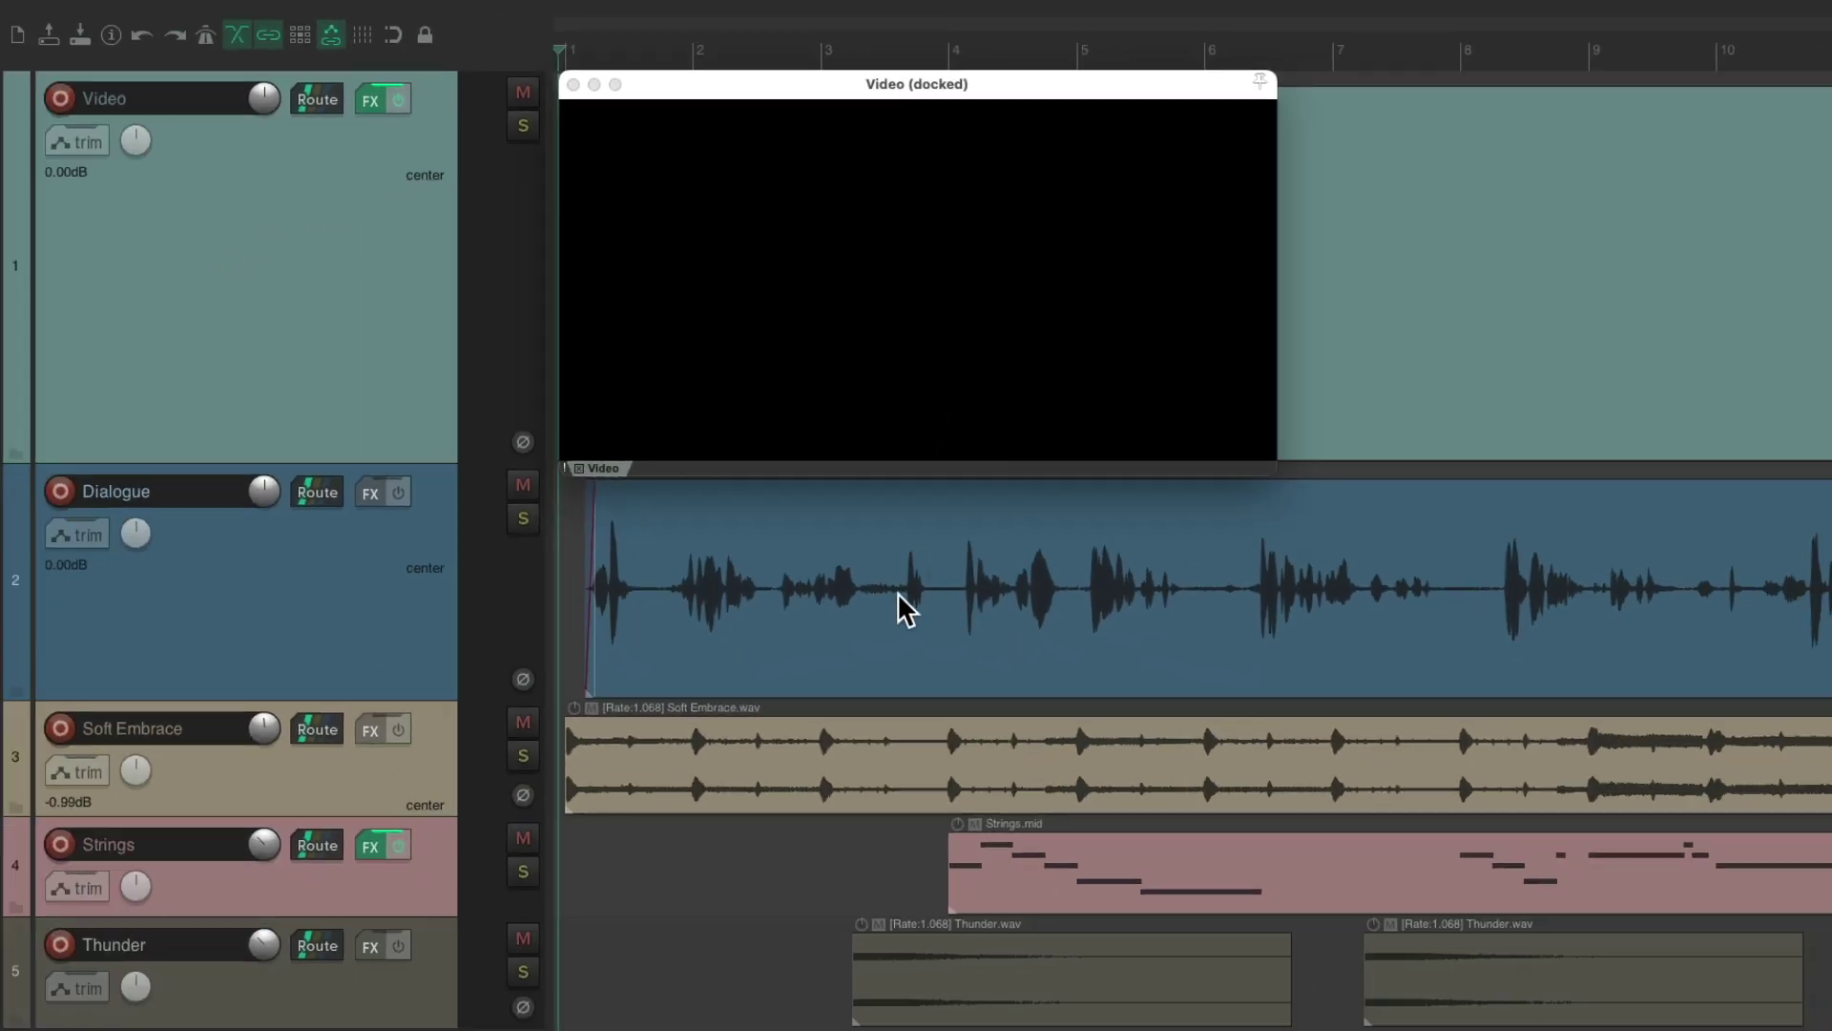
Play and stop with Space four times, letting the edit cursor follow each stop to just past bar 6
{"action": "key", "text": "space"}
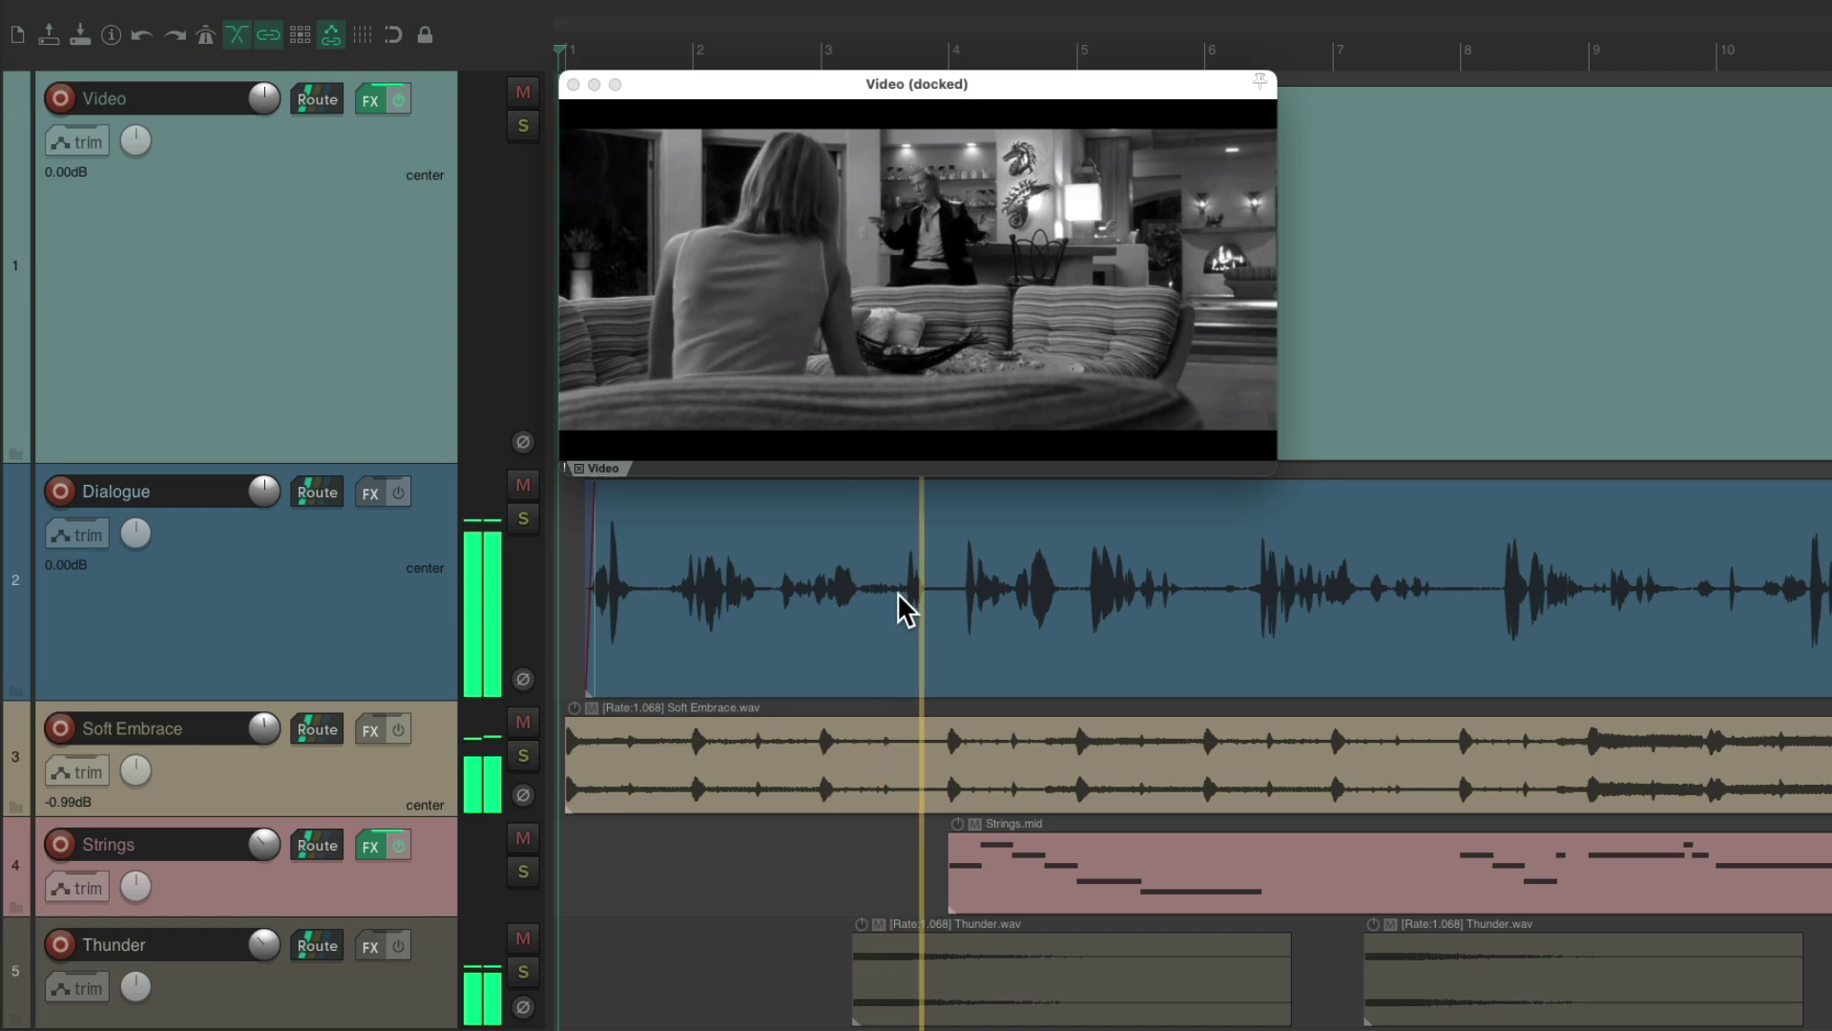
{"action": "key", "text": "space"}
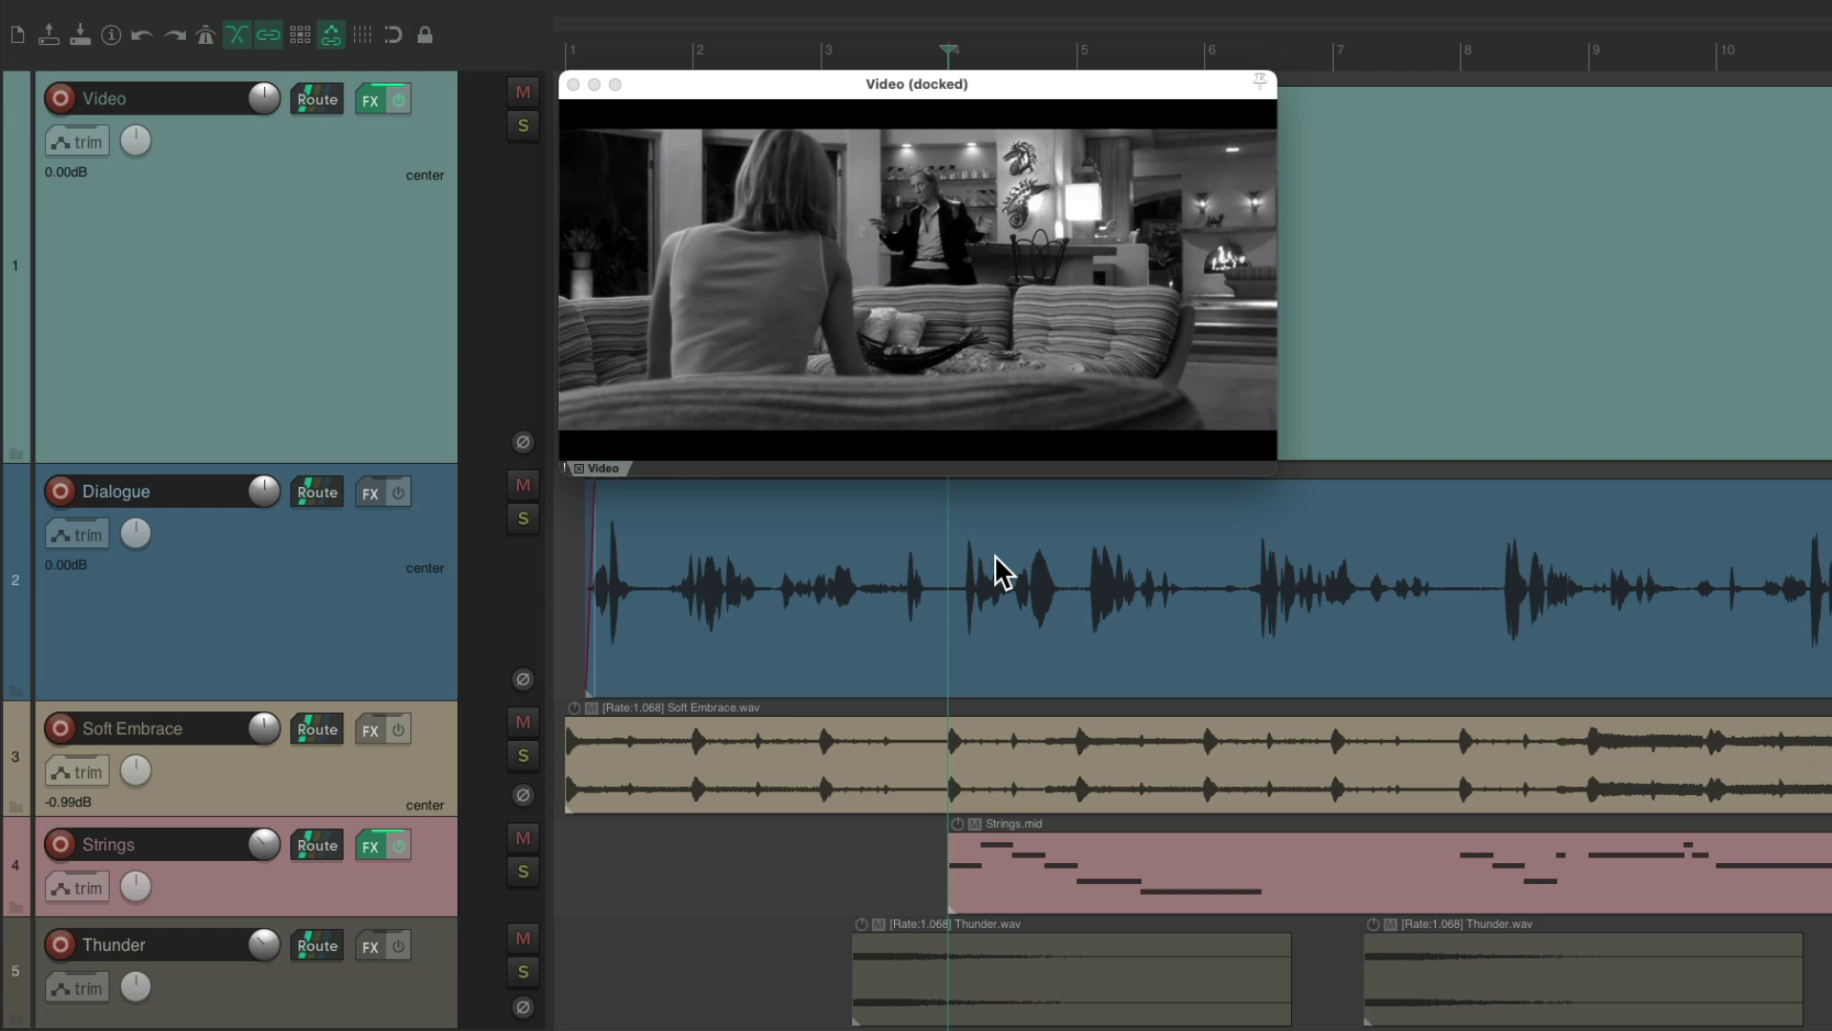
{"action": "key", "text": "space"}
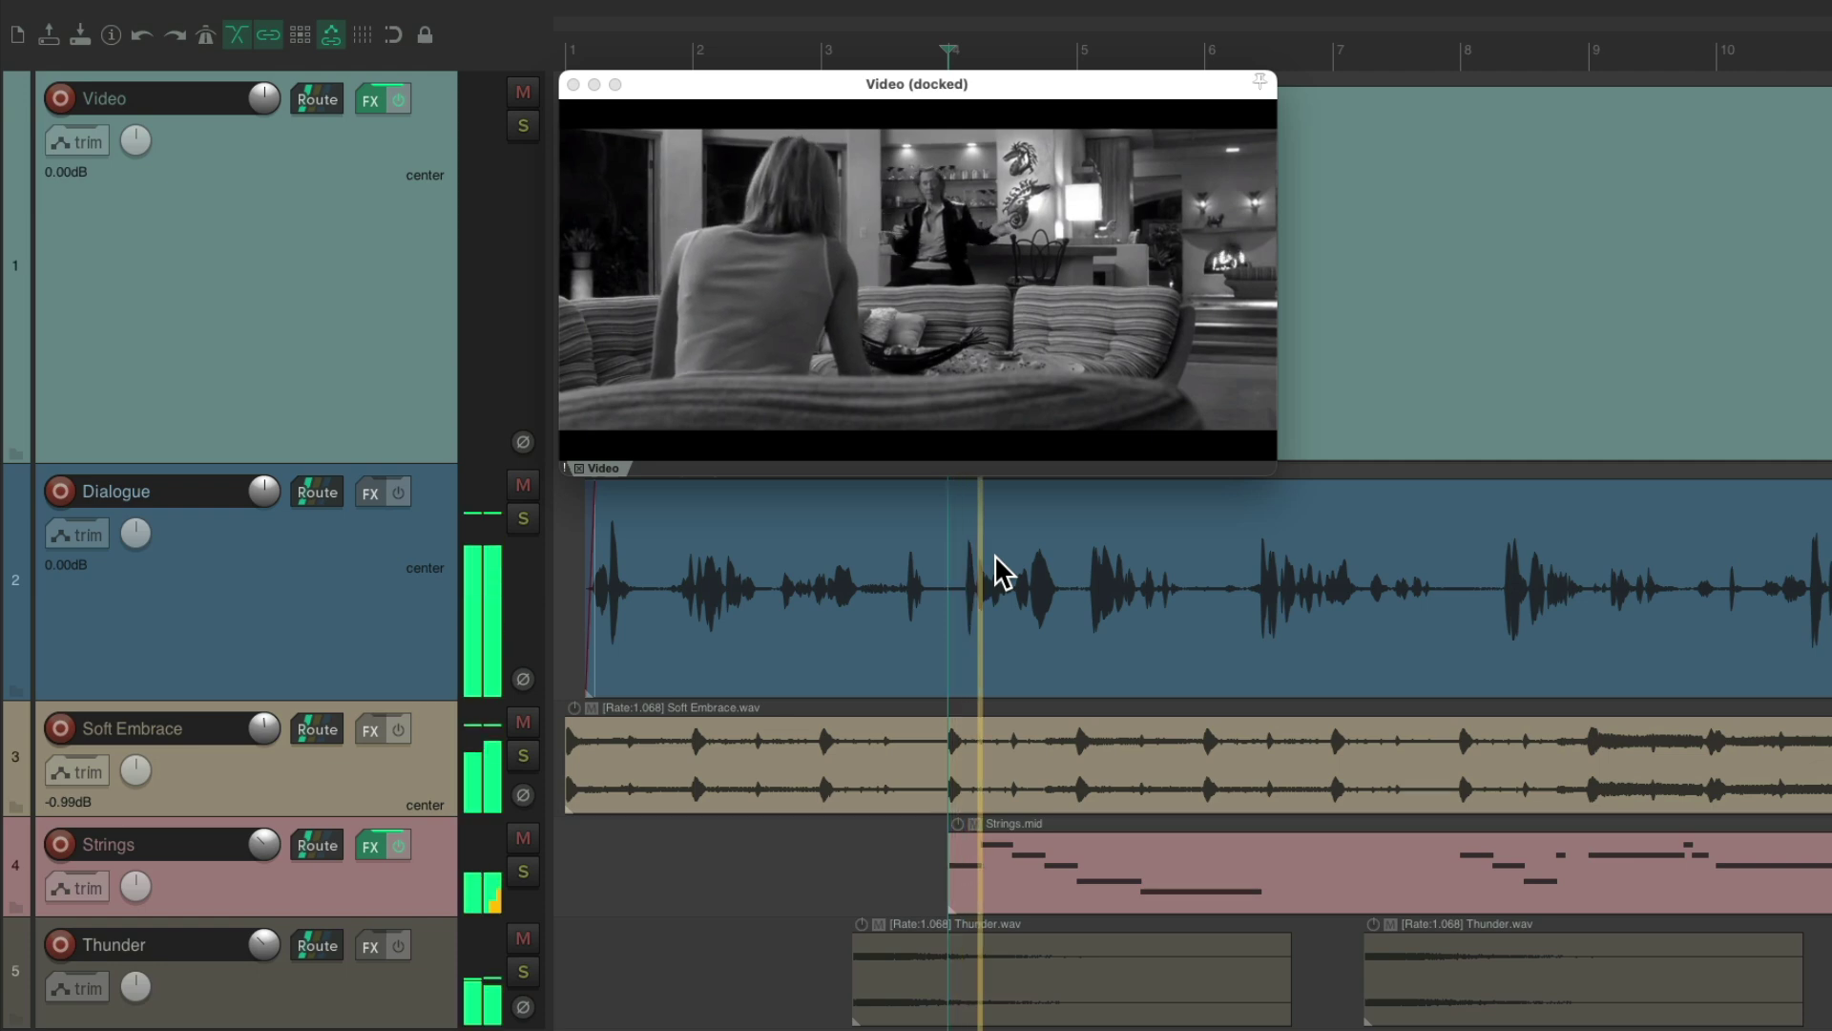
{"action": "key", "text": "space"}
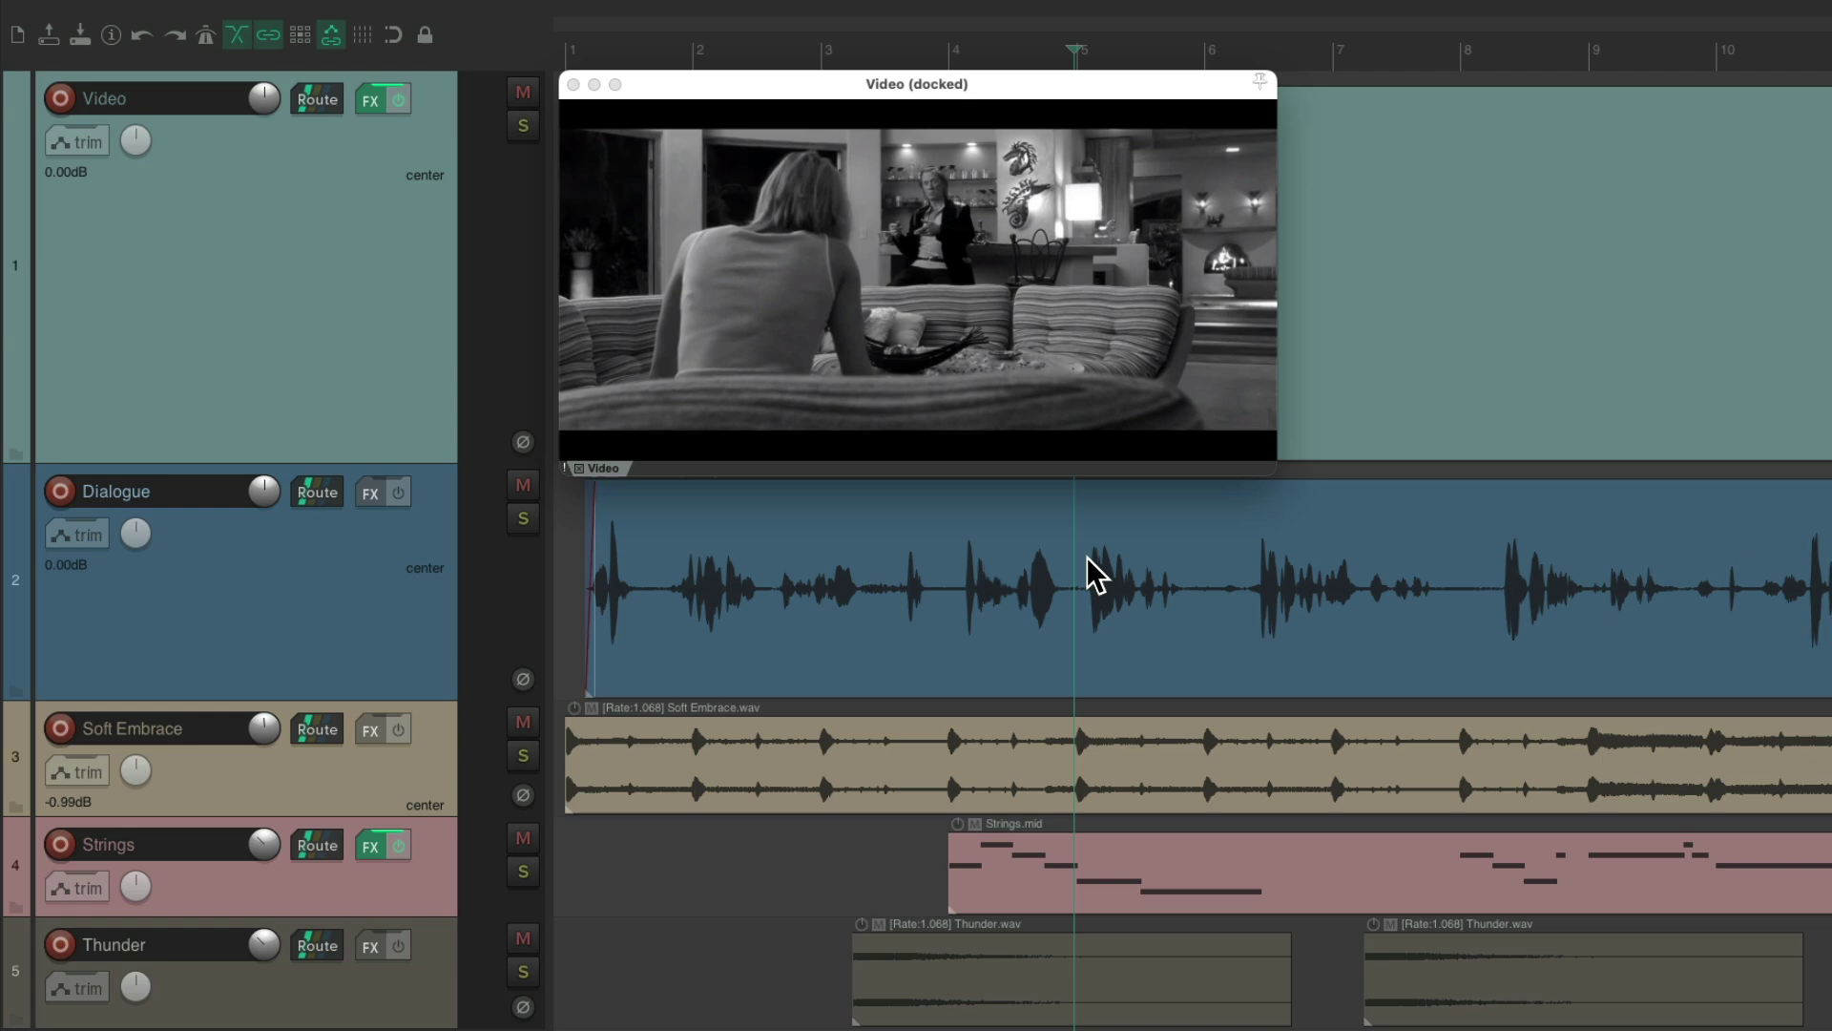
{"action": "key", "text": "space"}
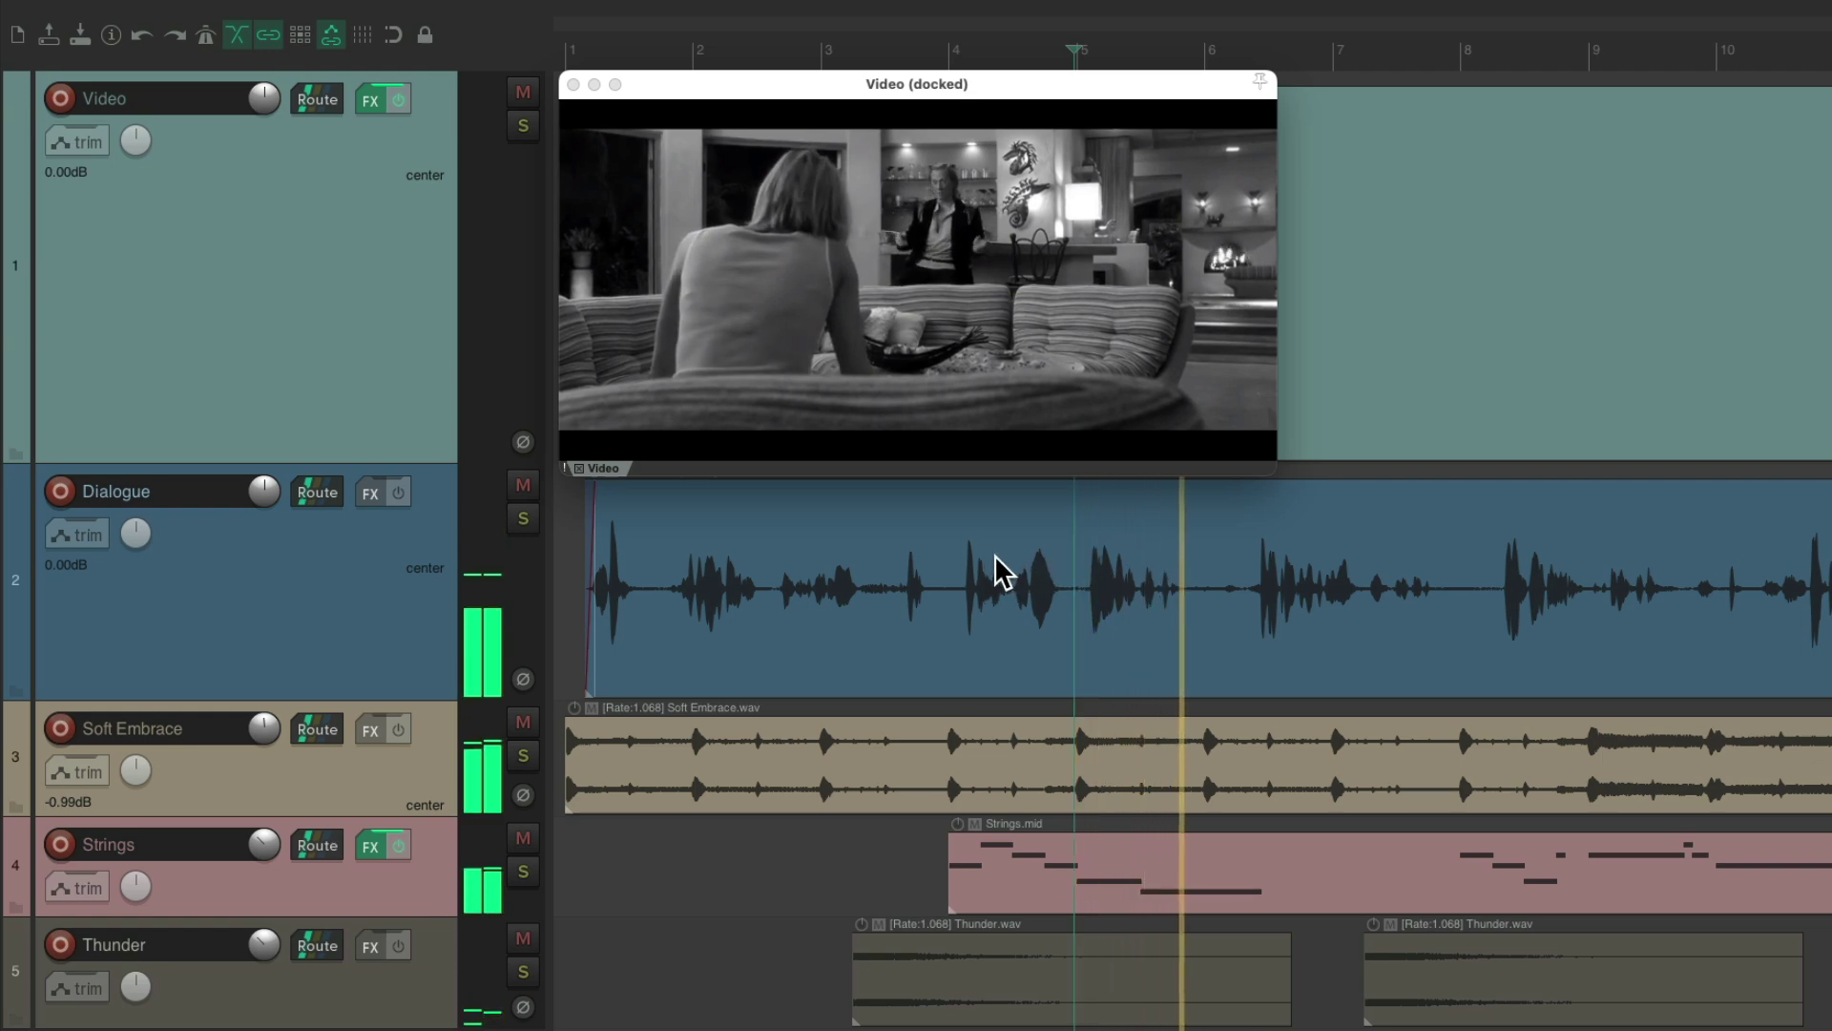
{"action": "key", "text": "space"}
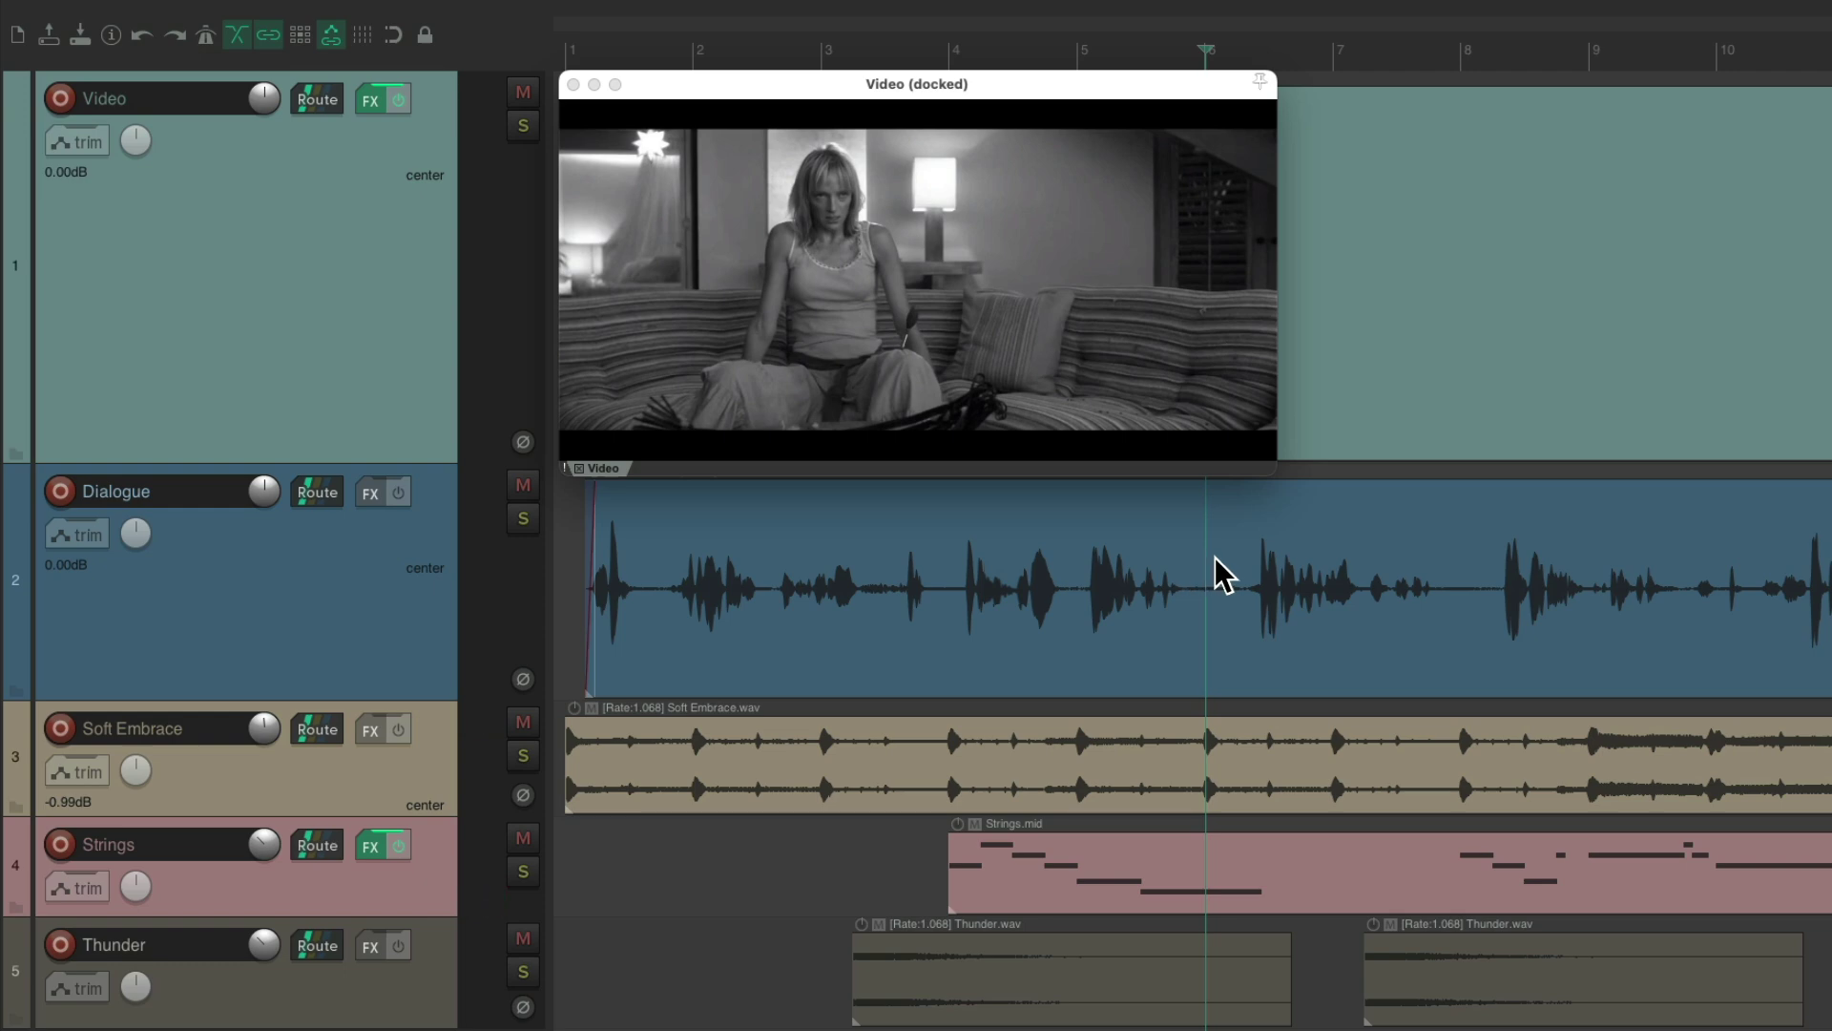
{"action": "key", "text": "space"}
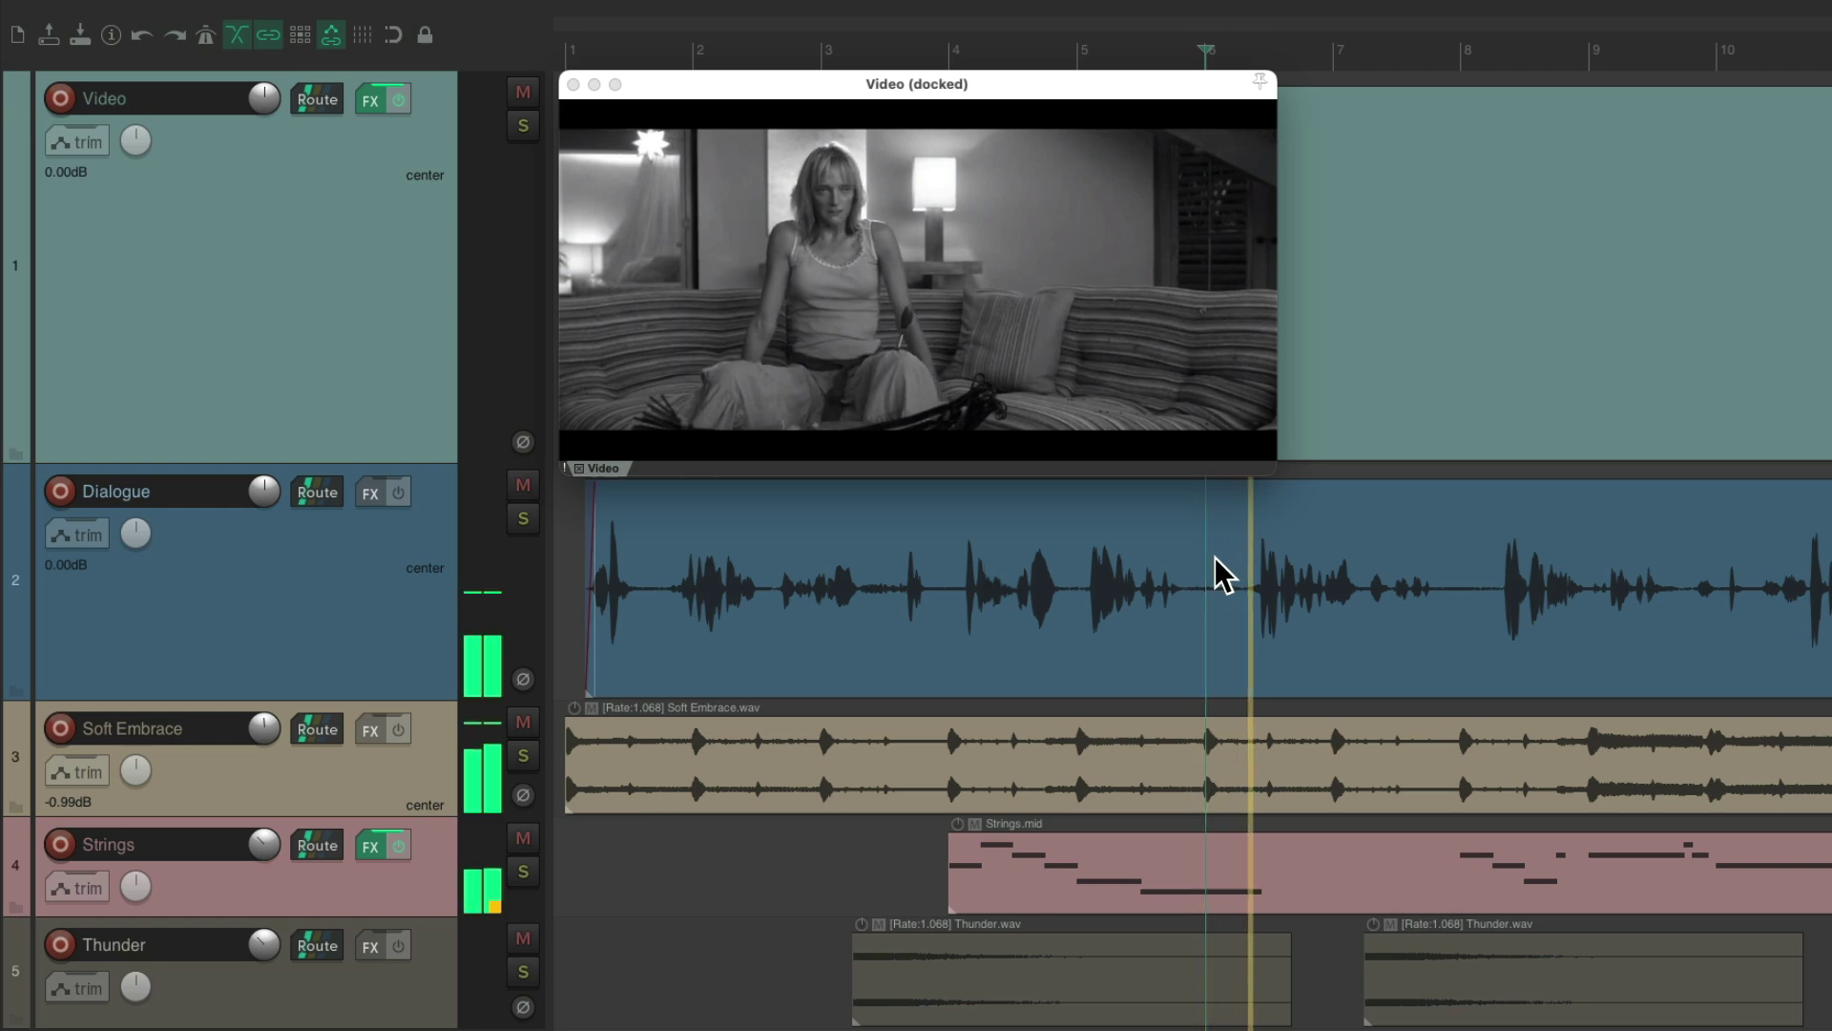
{"action": "key", "text": "space"}
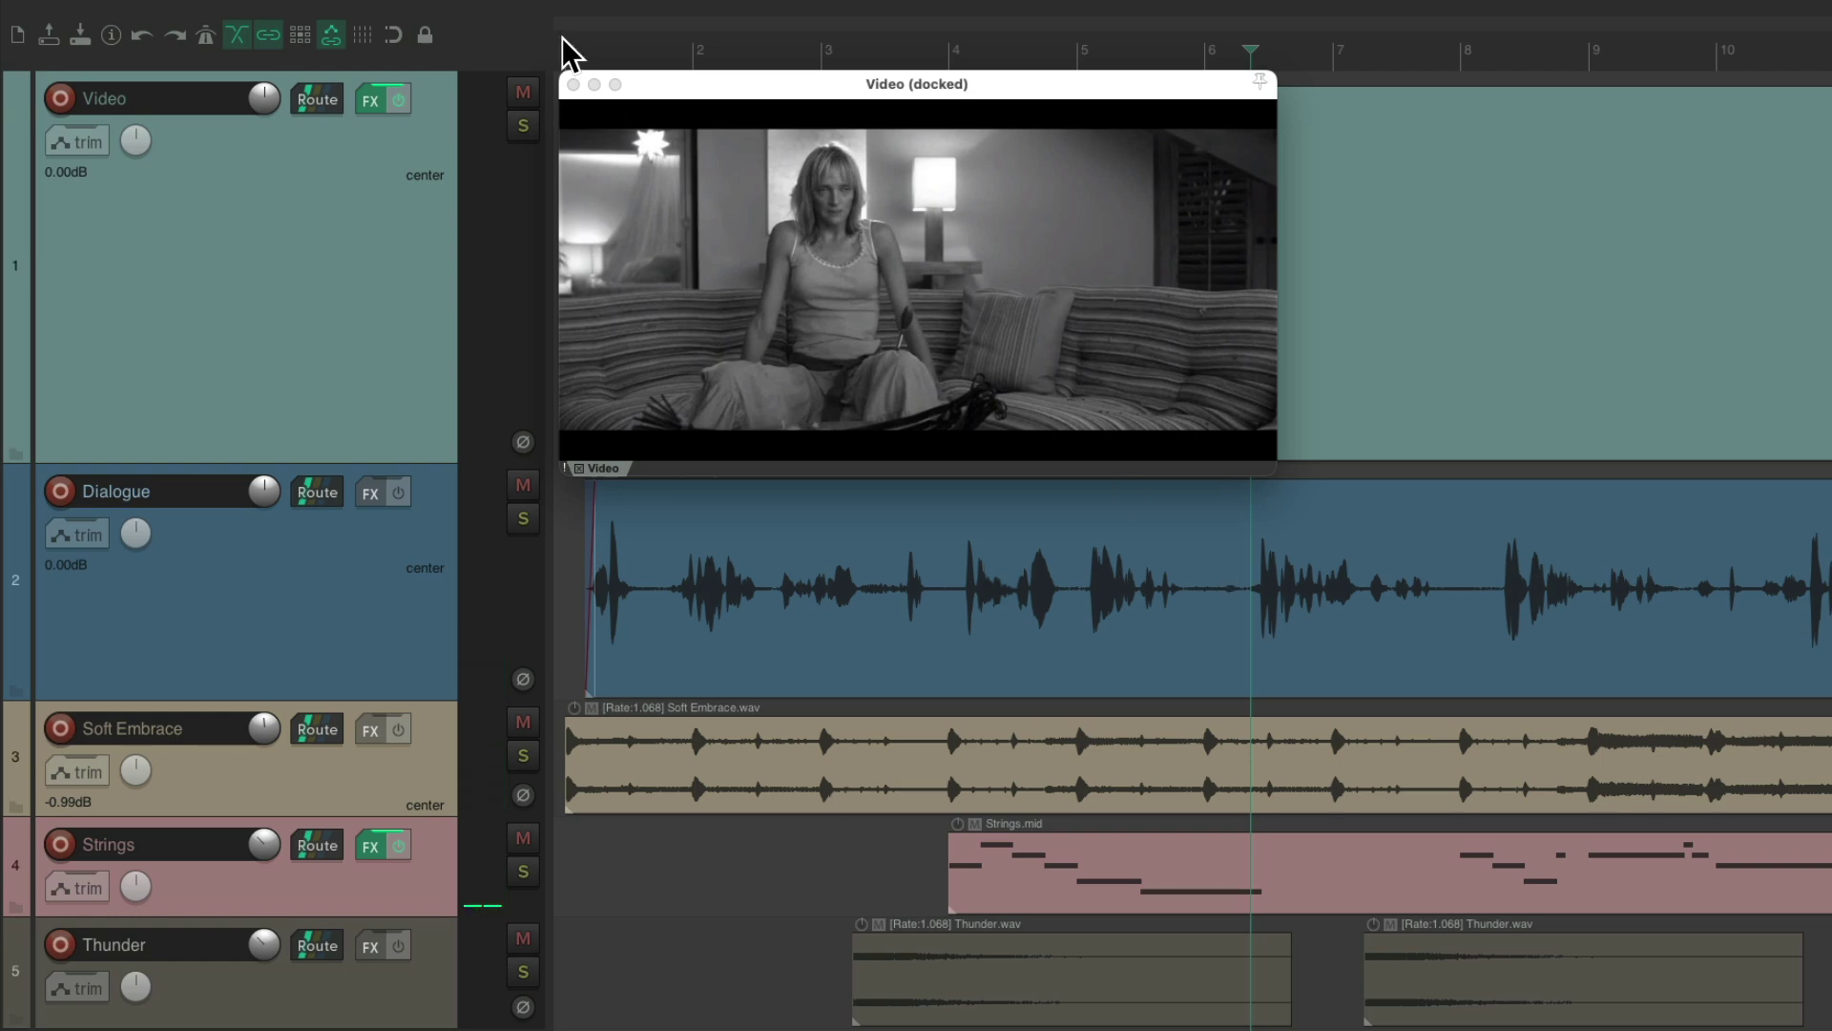
Return the edit cursor to the project start and play and stop in bursts until it rests just before bar 5
{"action": "left_click", "coordinate": [563, 38]}
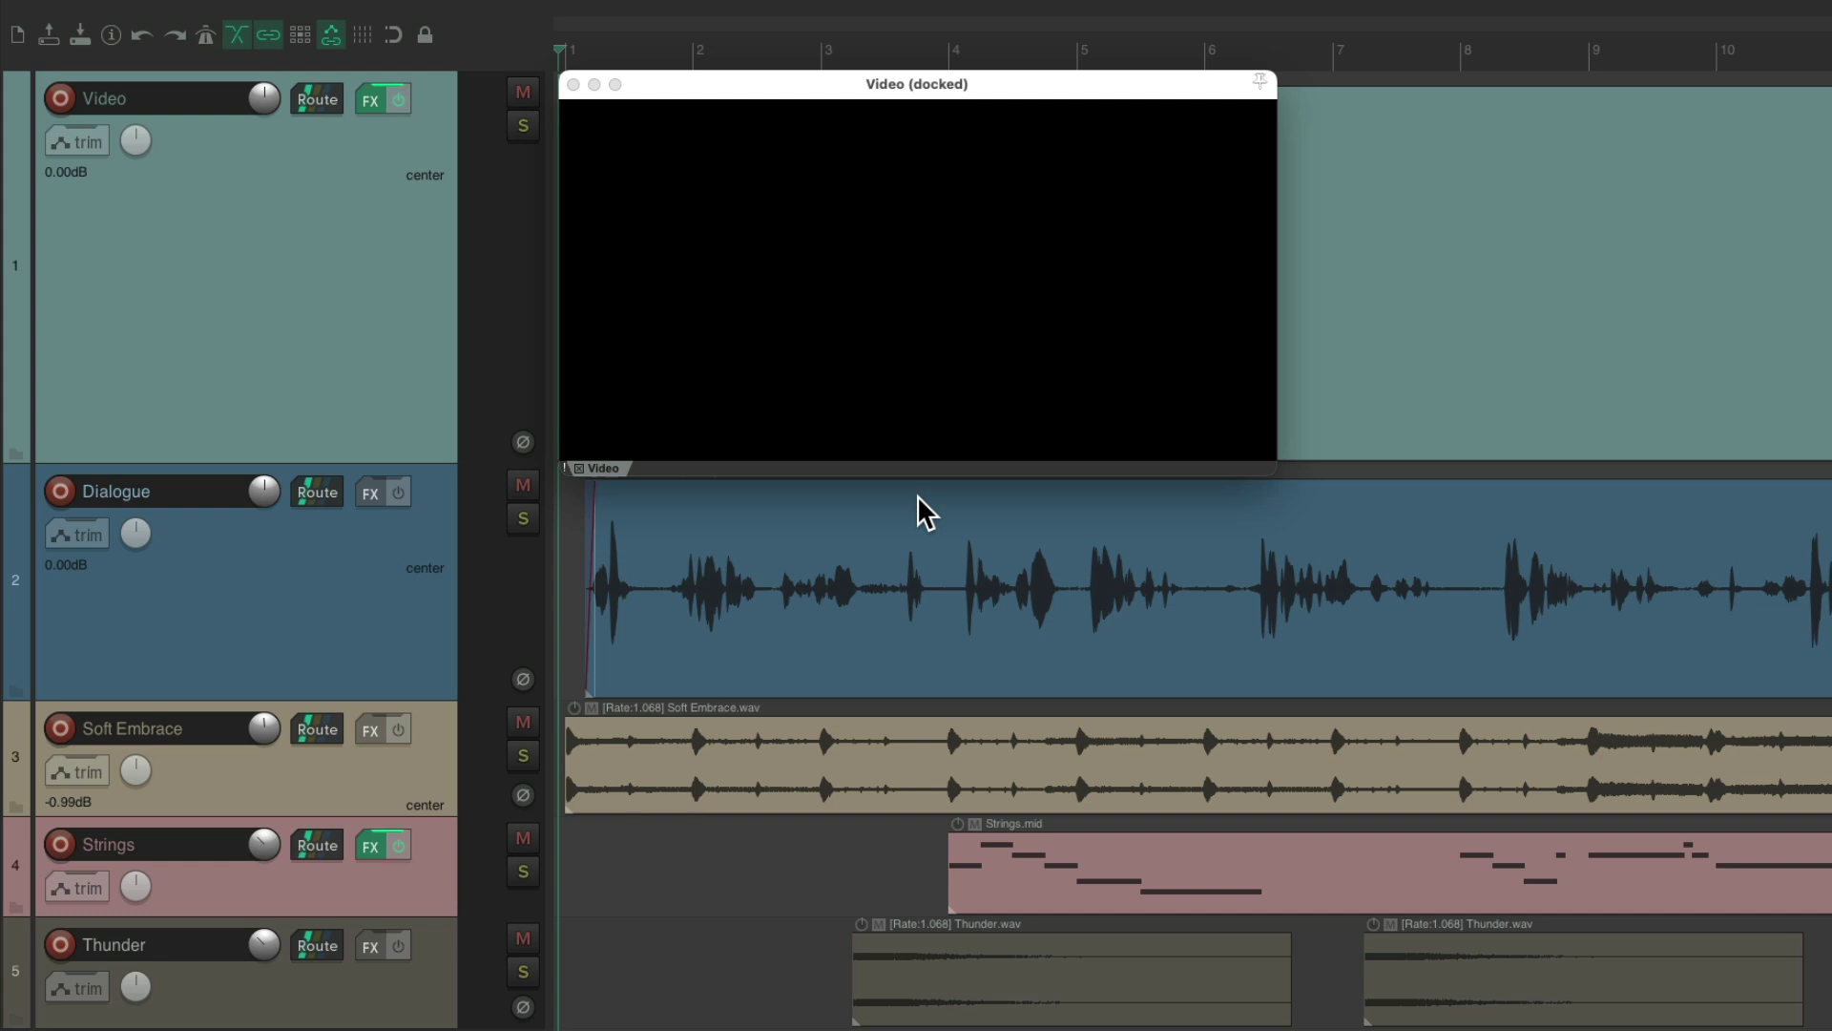
{"action": "key", "text": "space"}
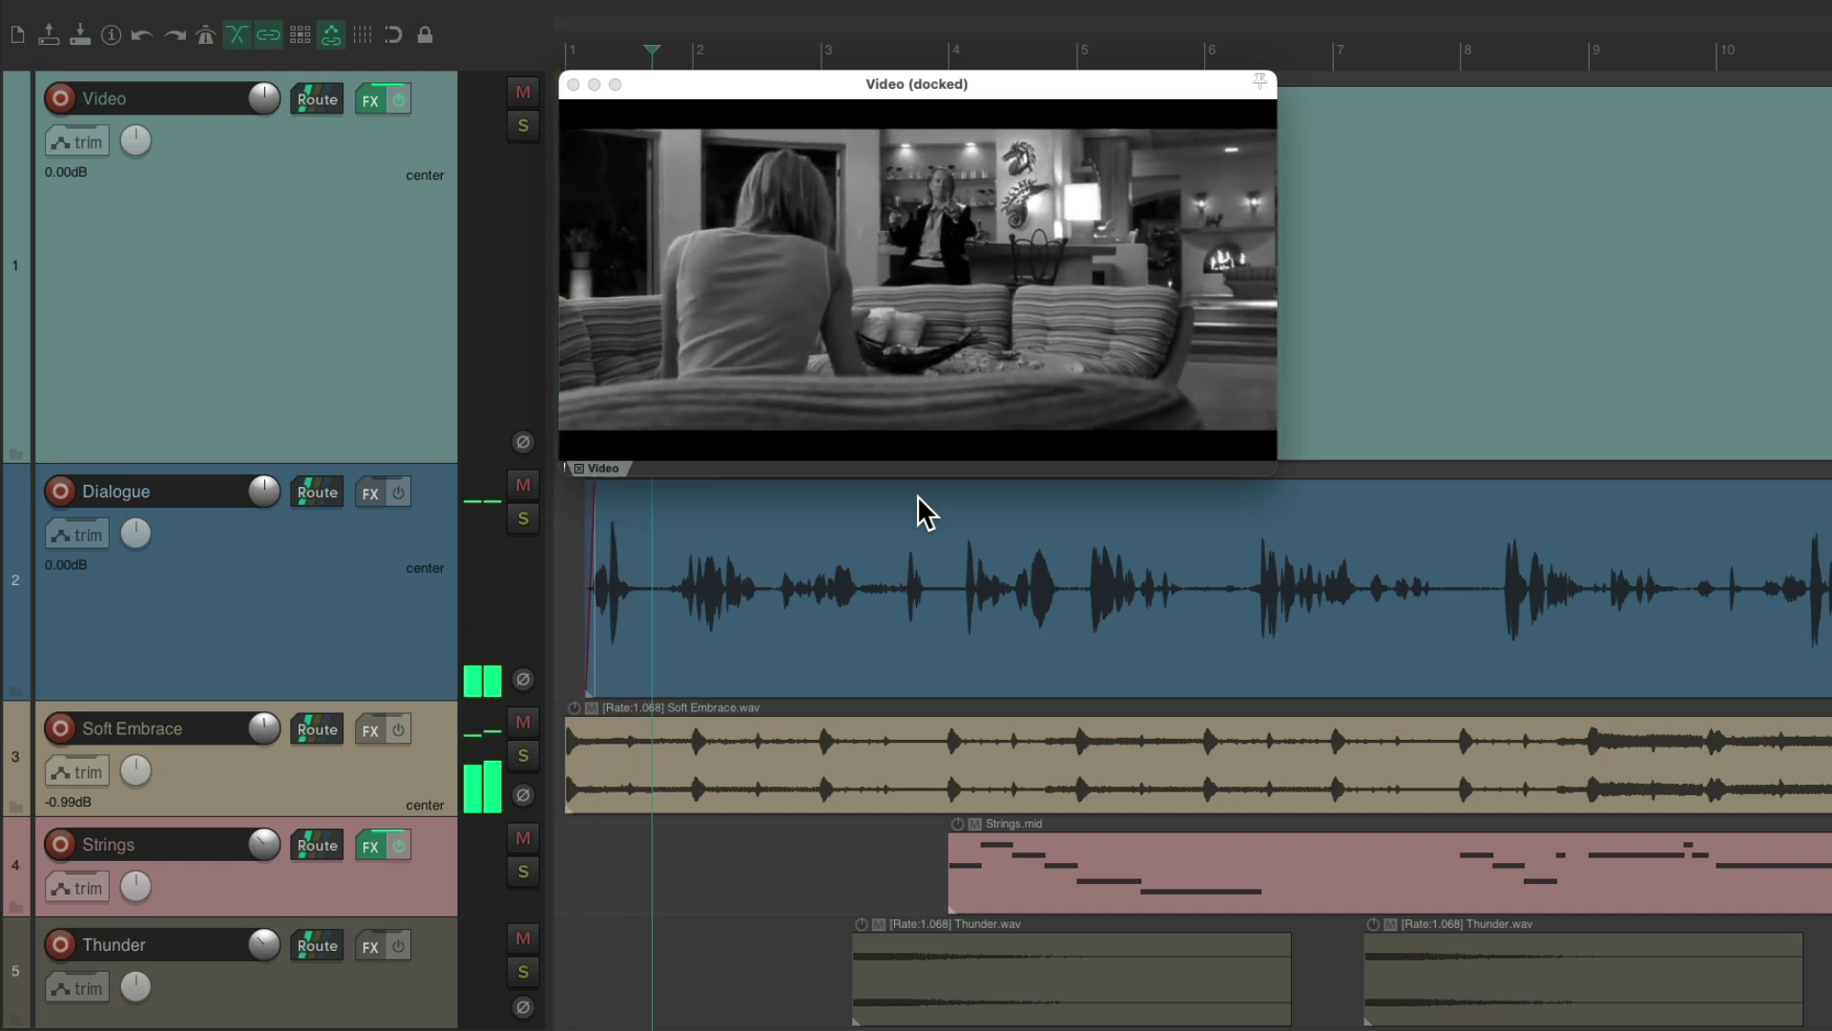
{"action": "key", "text": "space"}
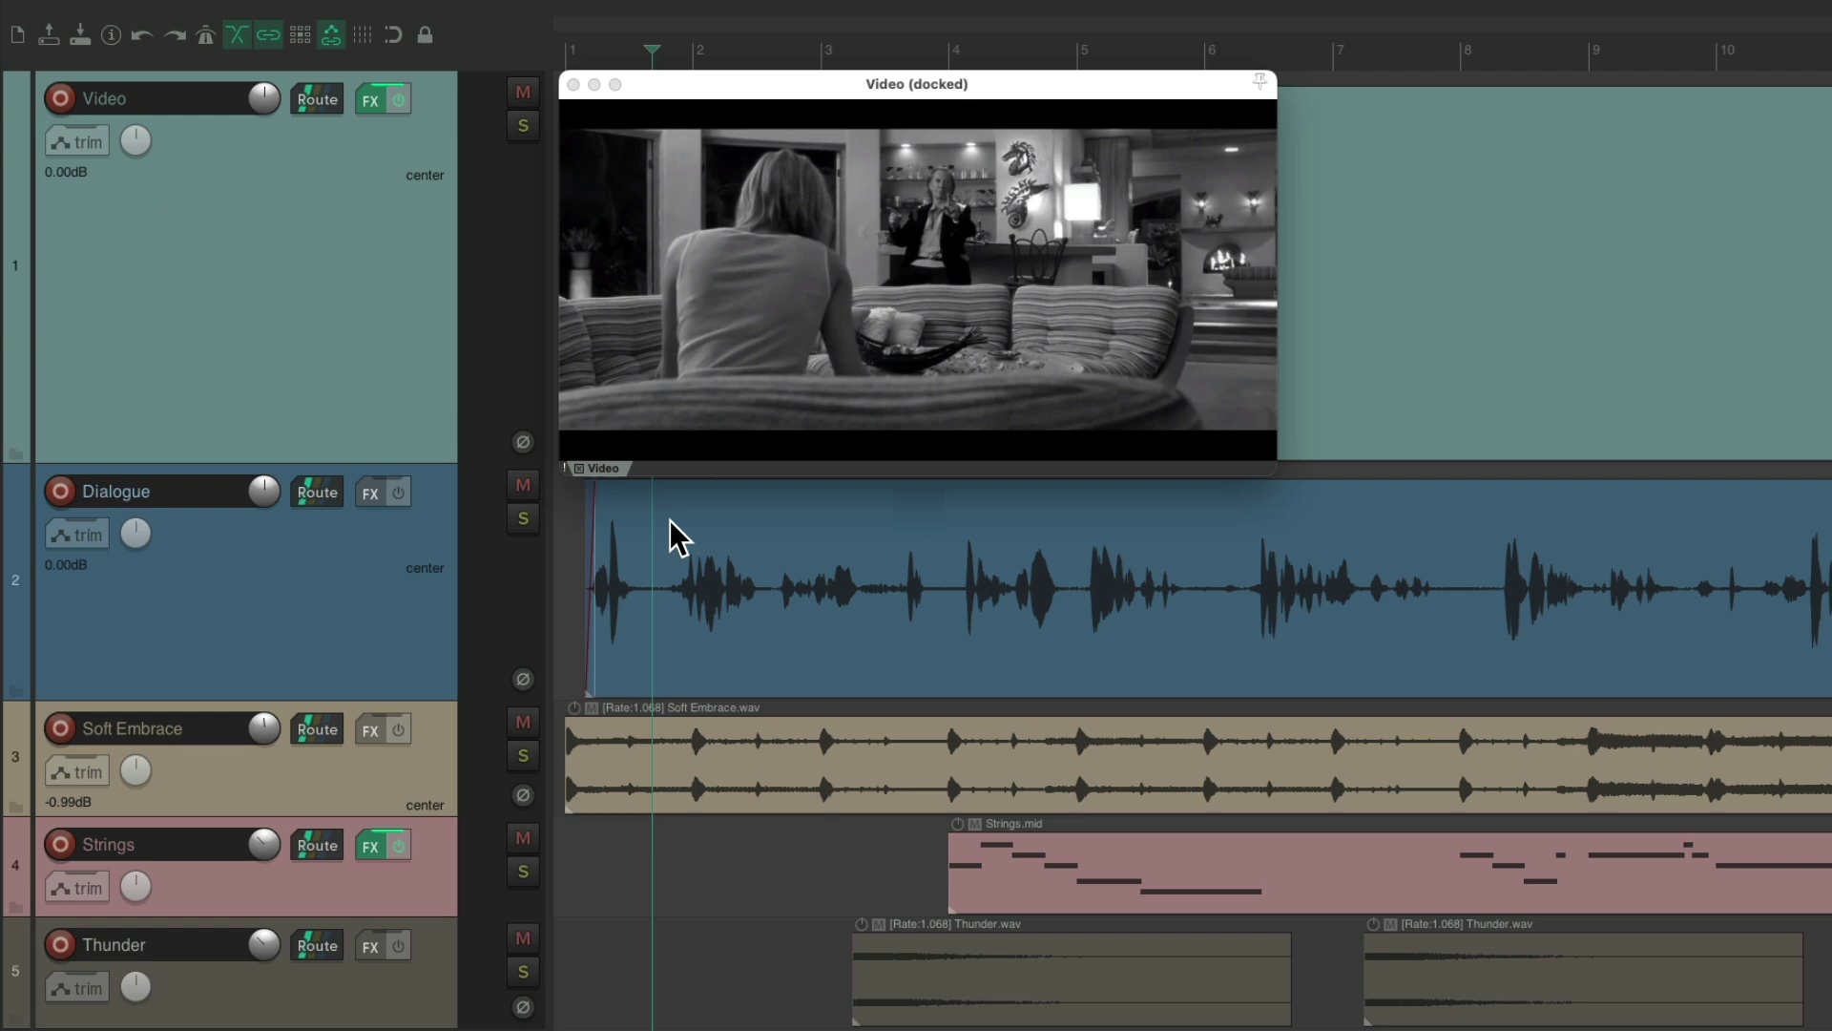
{"action": "key", "text": "space"}
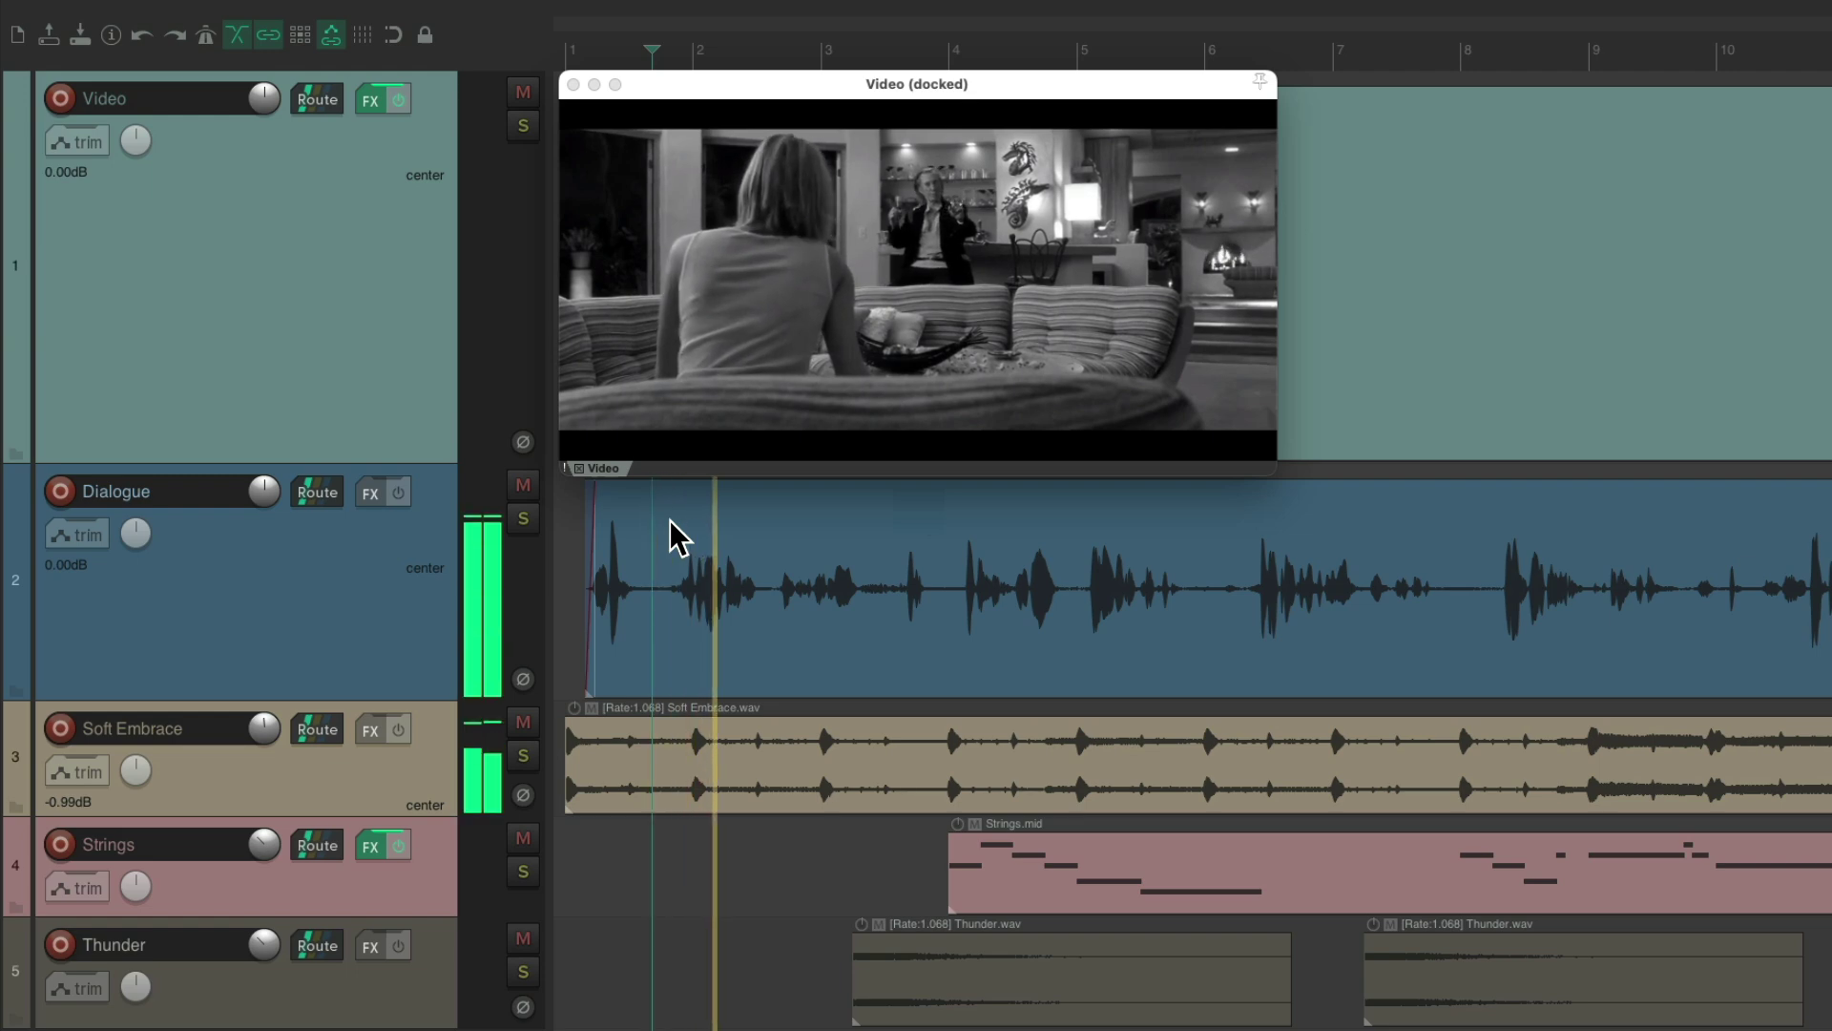
{"action": "key", "text": "space"}
{"action": "key", "text": "space"}
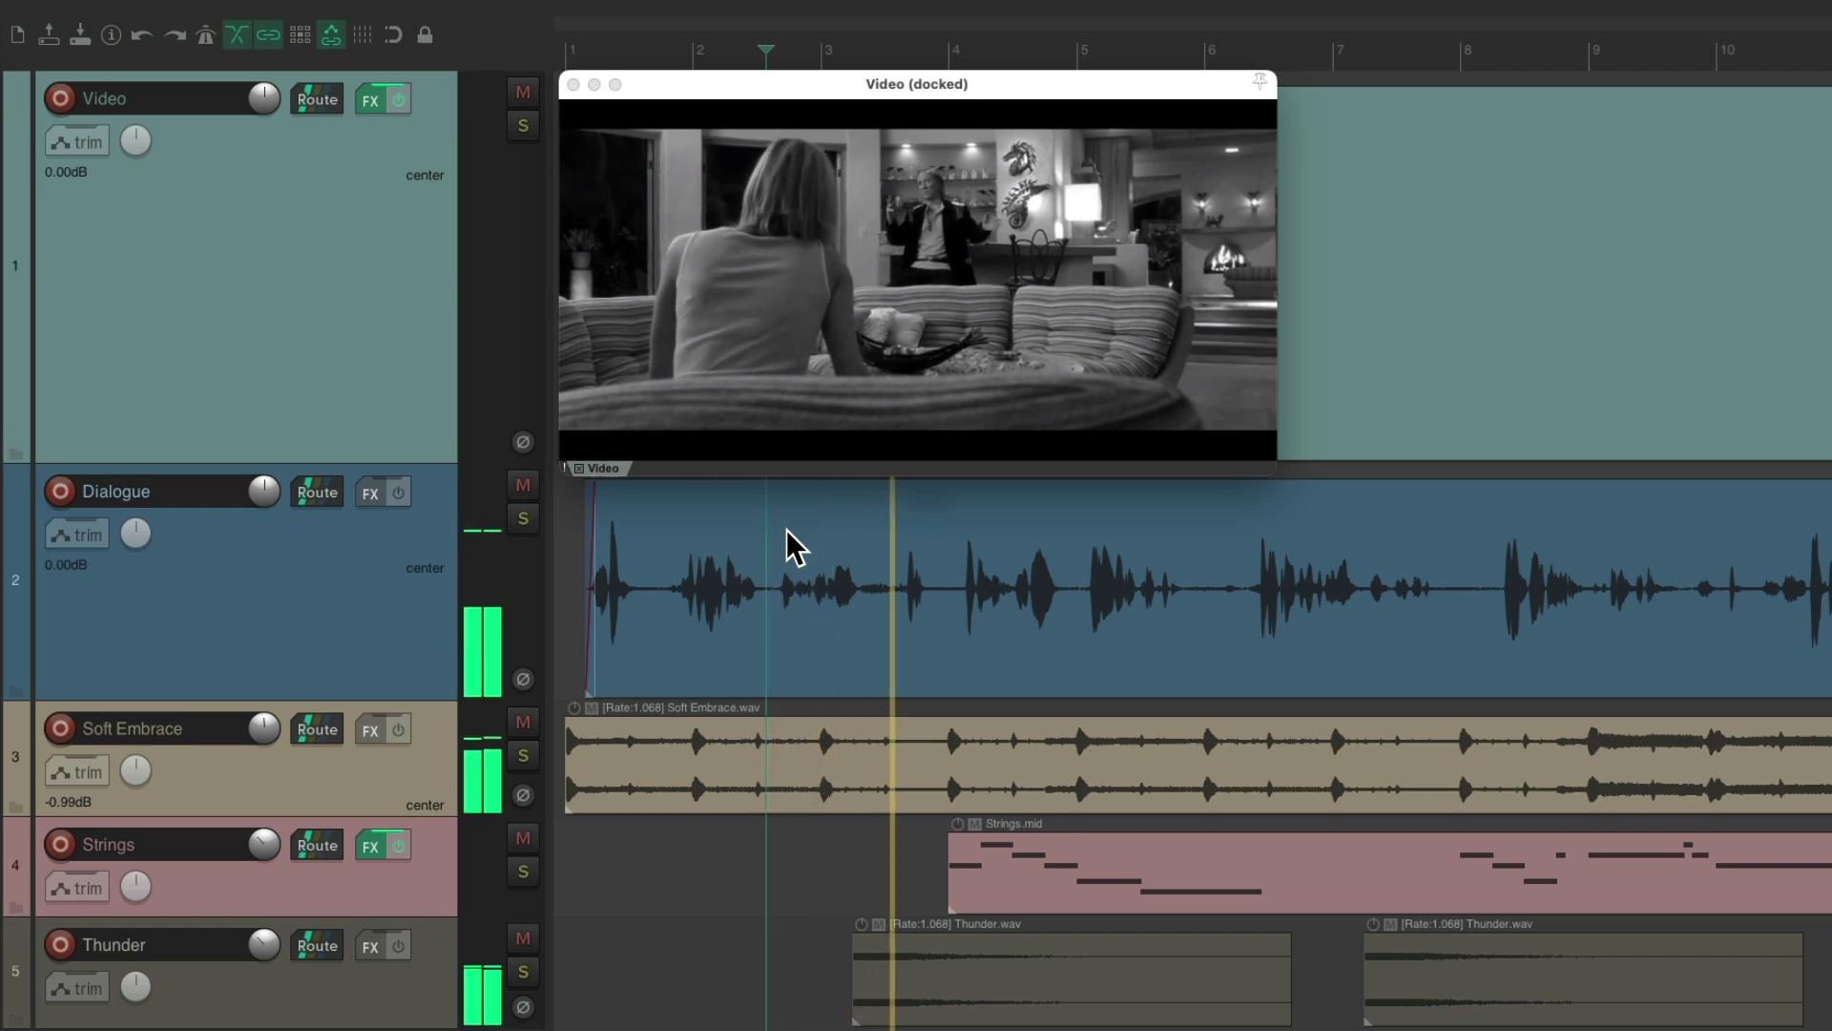
{"action": "key", "text": "space"}
{"action": "left_click", "coordinate": [966, 547]}
{"action": "key", "text": "space"}
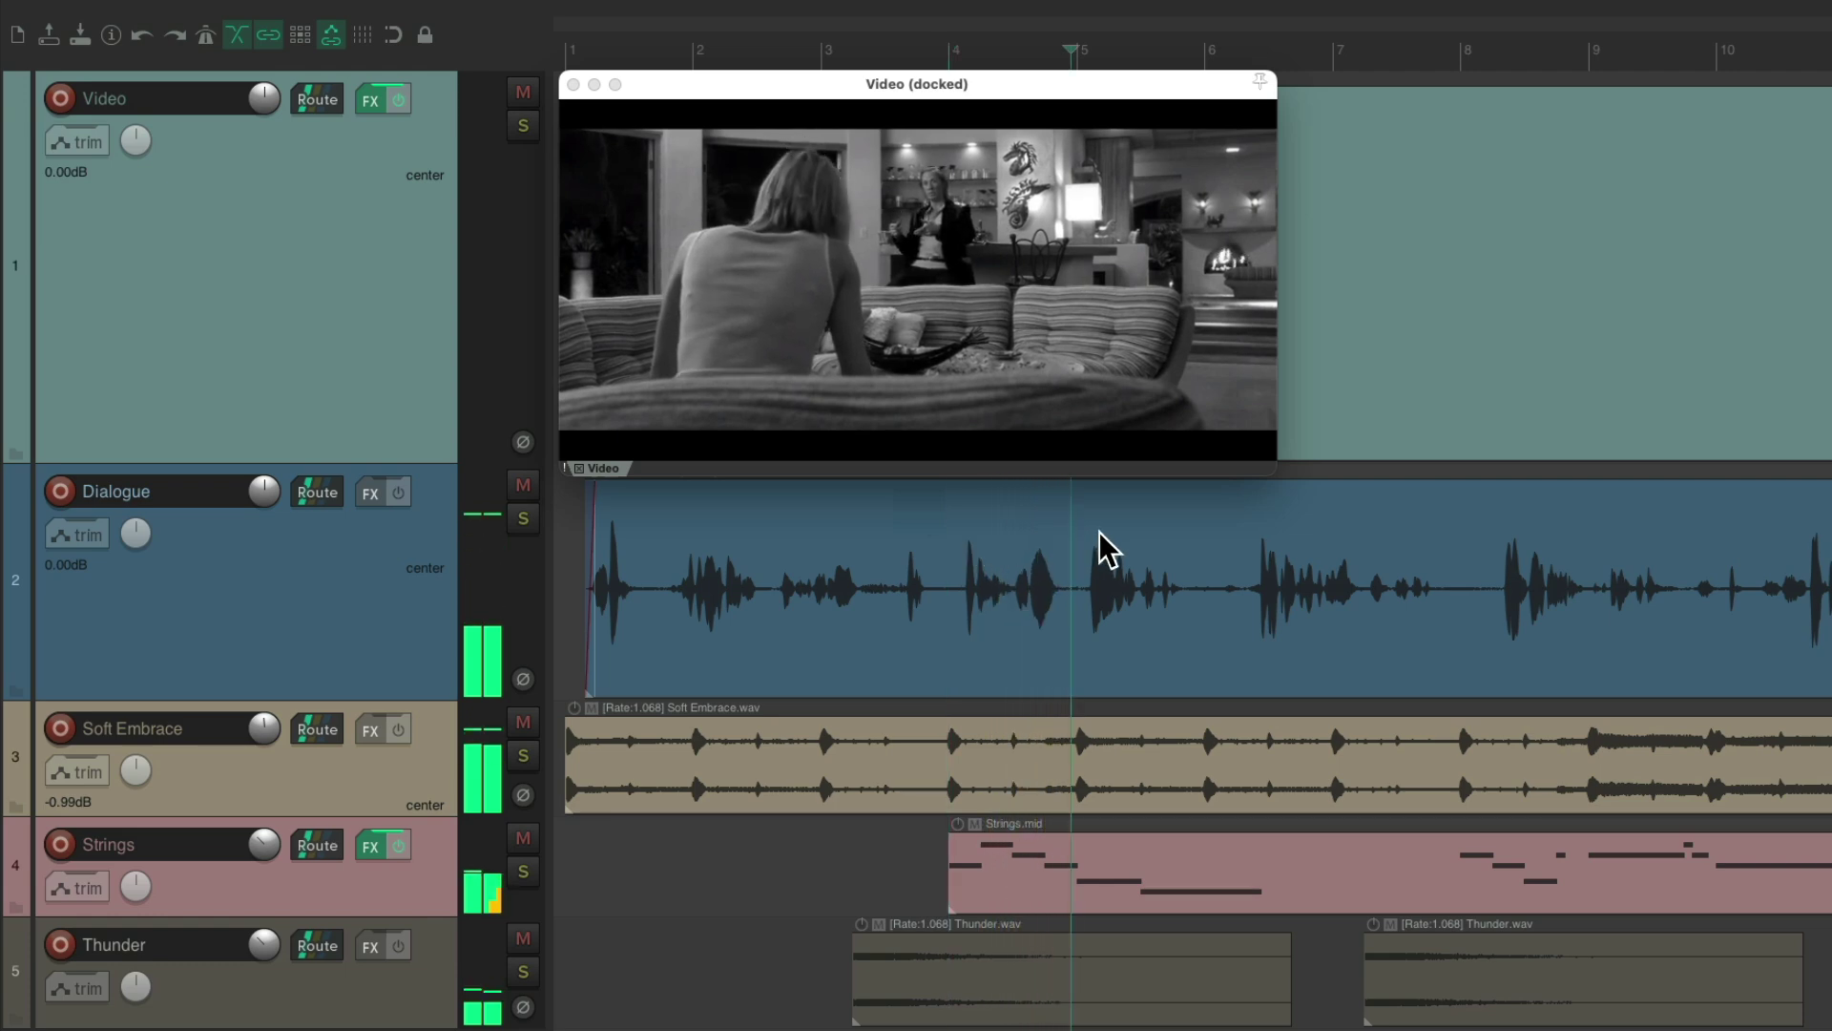
{"action": "key", "text": "space"}
{"action": "key", "text": "space"}
{"action": "key", "text": "space"}
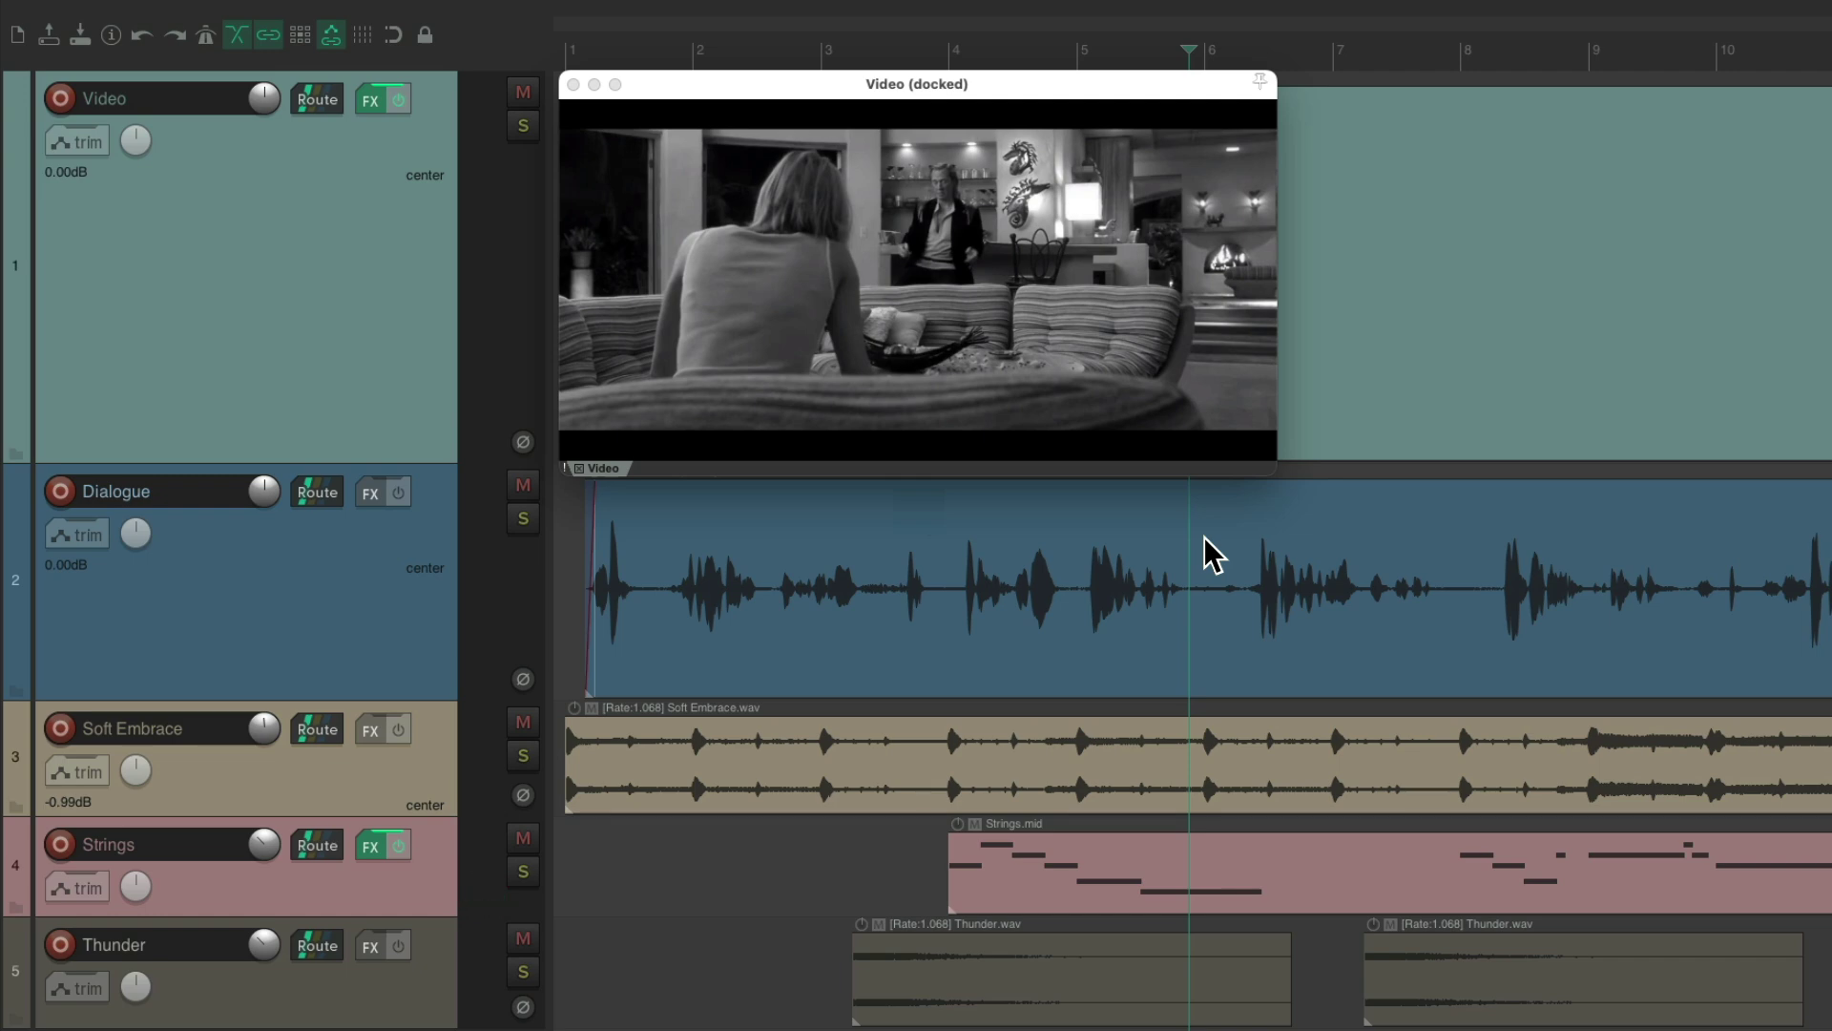
Reopen the action list with ? and assign Space to plain Transport: Play/stop, overriding the old mapping
{"action": "key", "text": "question"}
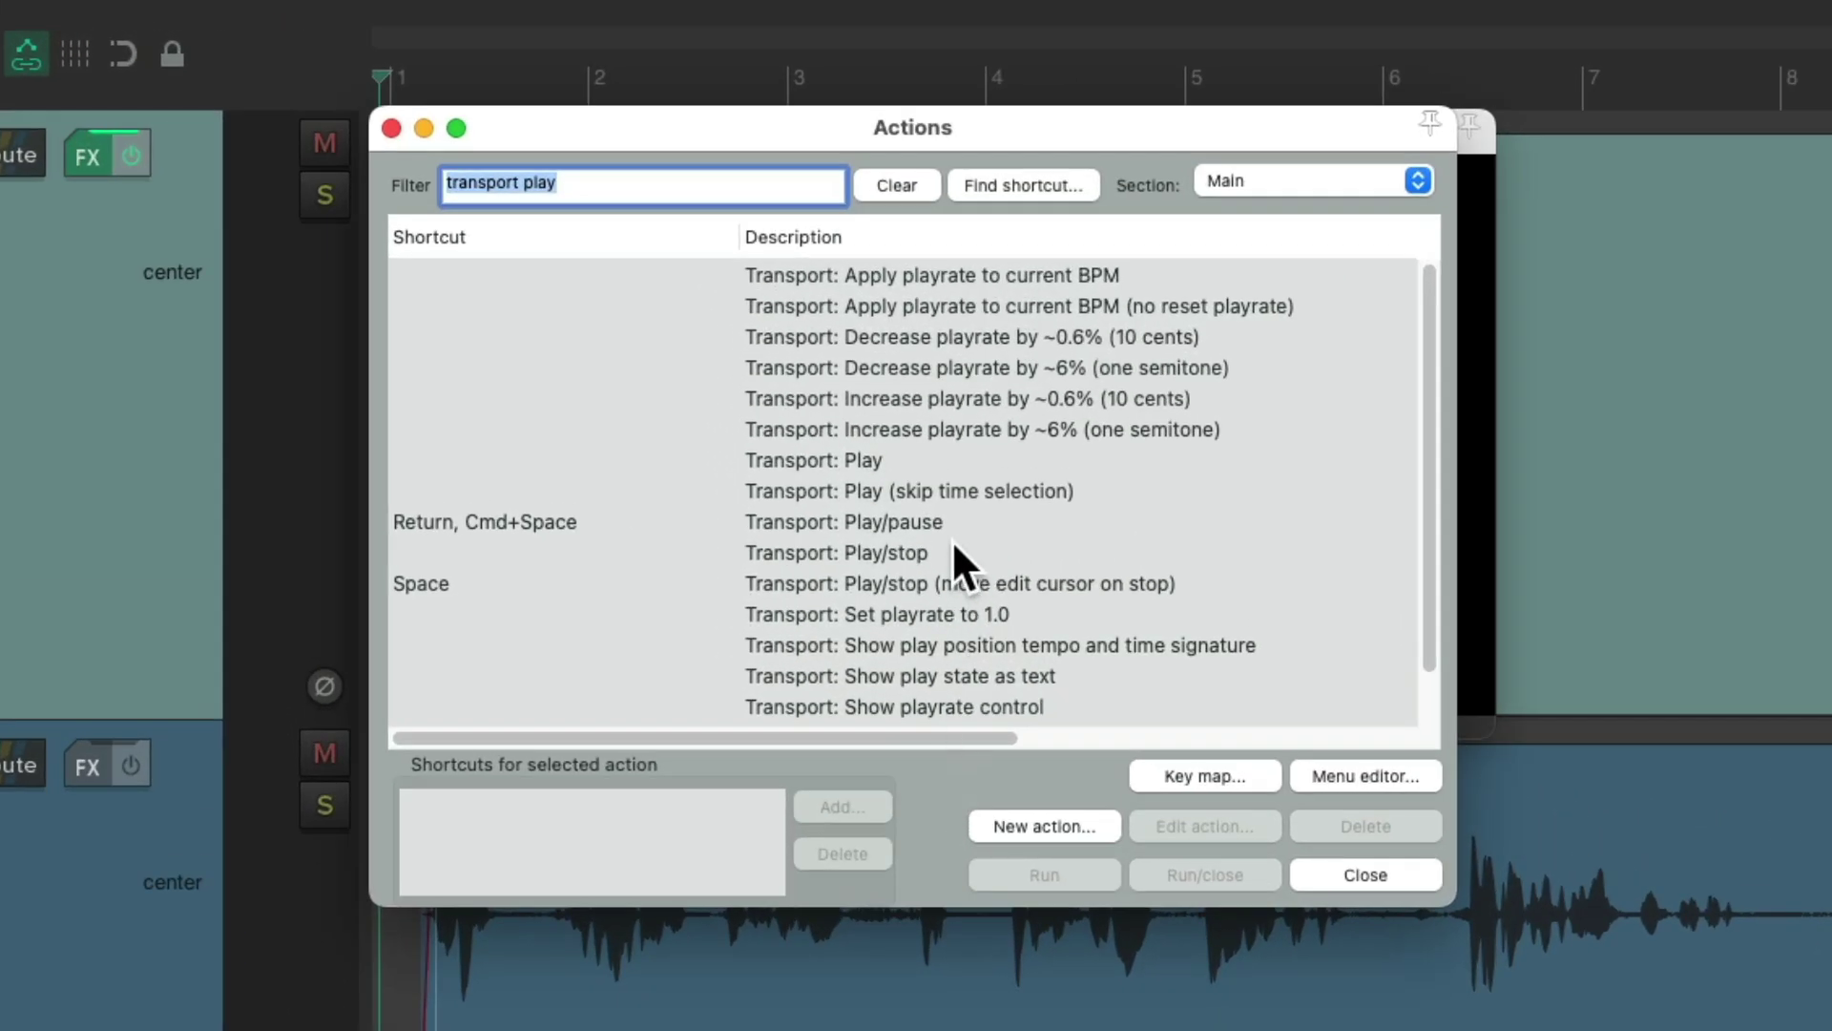
{"action": "left_click", "coordinate": [952, 553]}
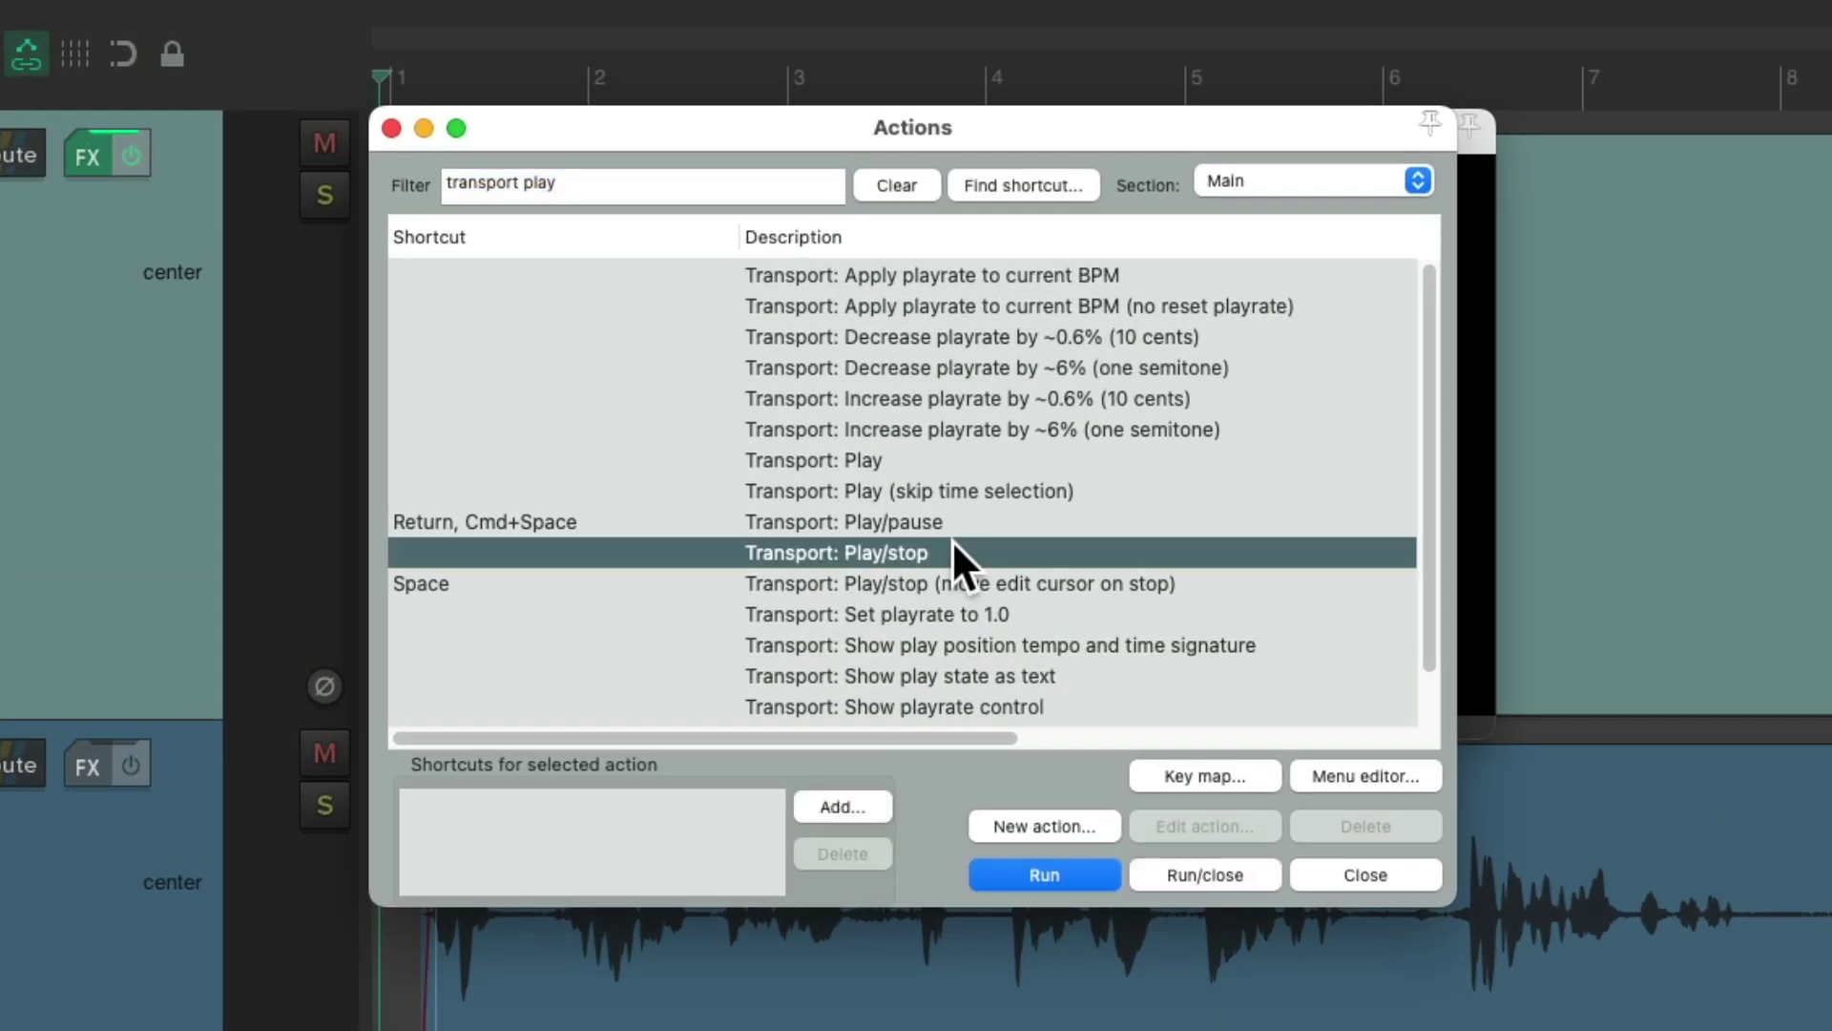
{"action": "left_click", "coordinate": [839, 804]}
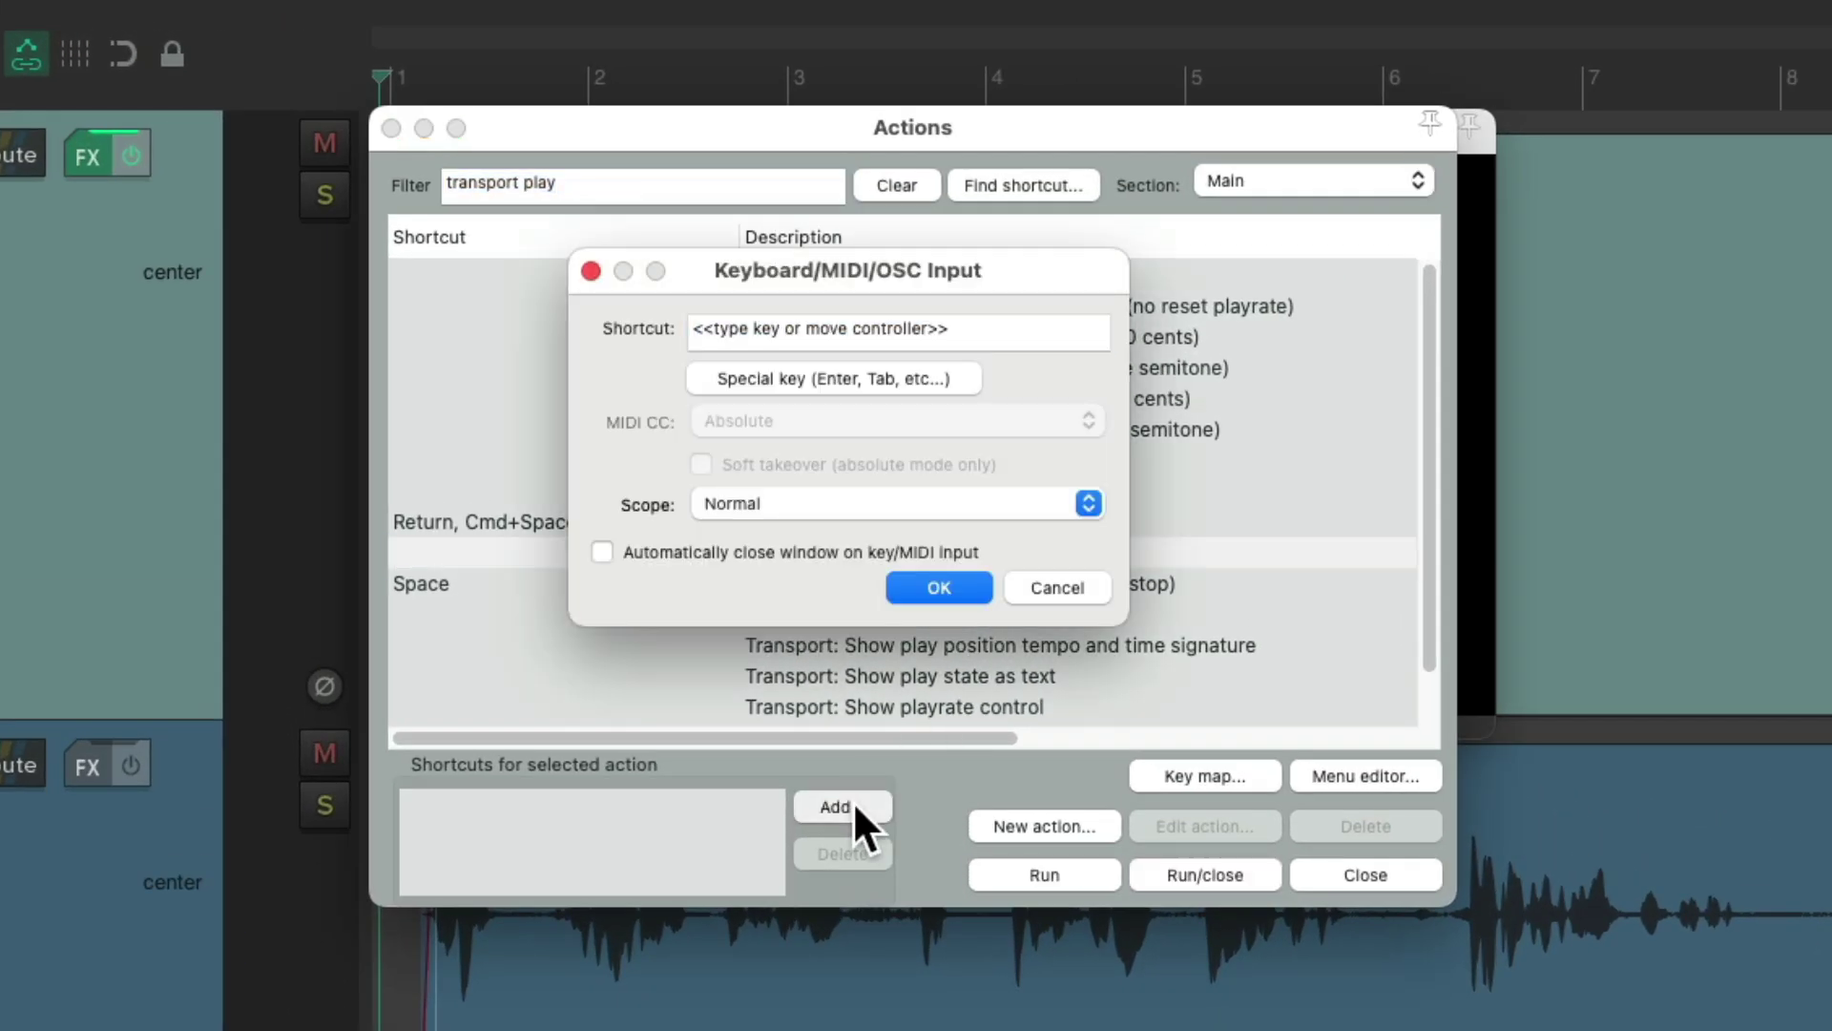
{"action": "left_click", "coordinate": [915, 384]}
{"action": "key", "text": "space"}
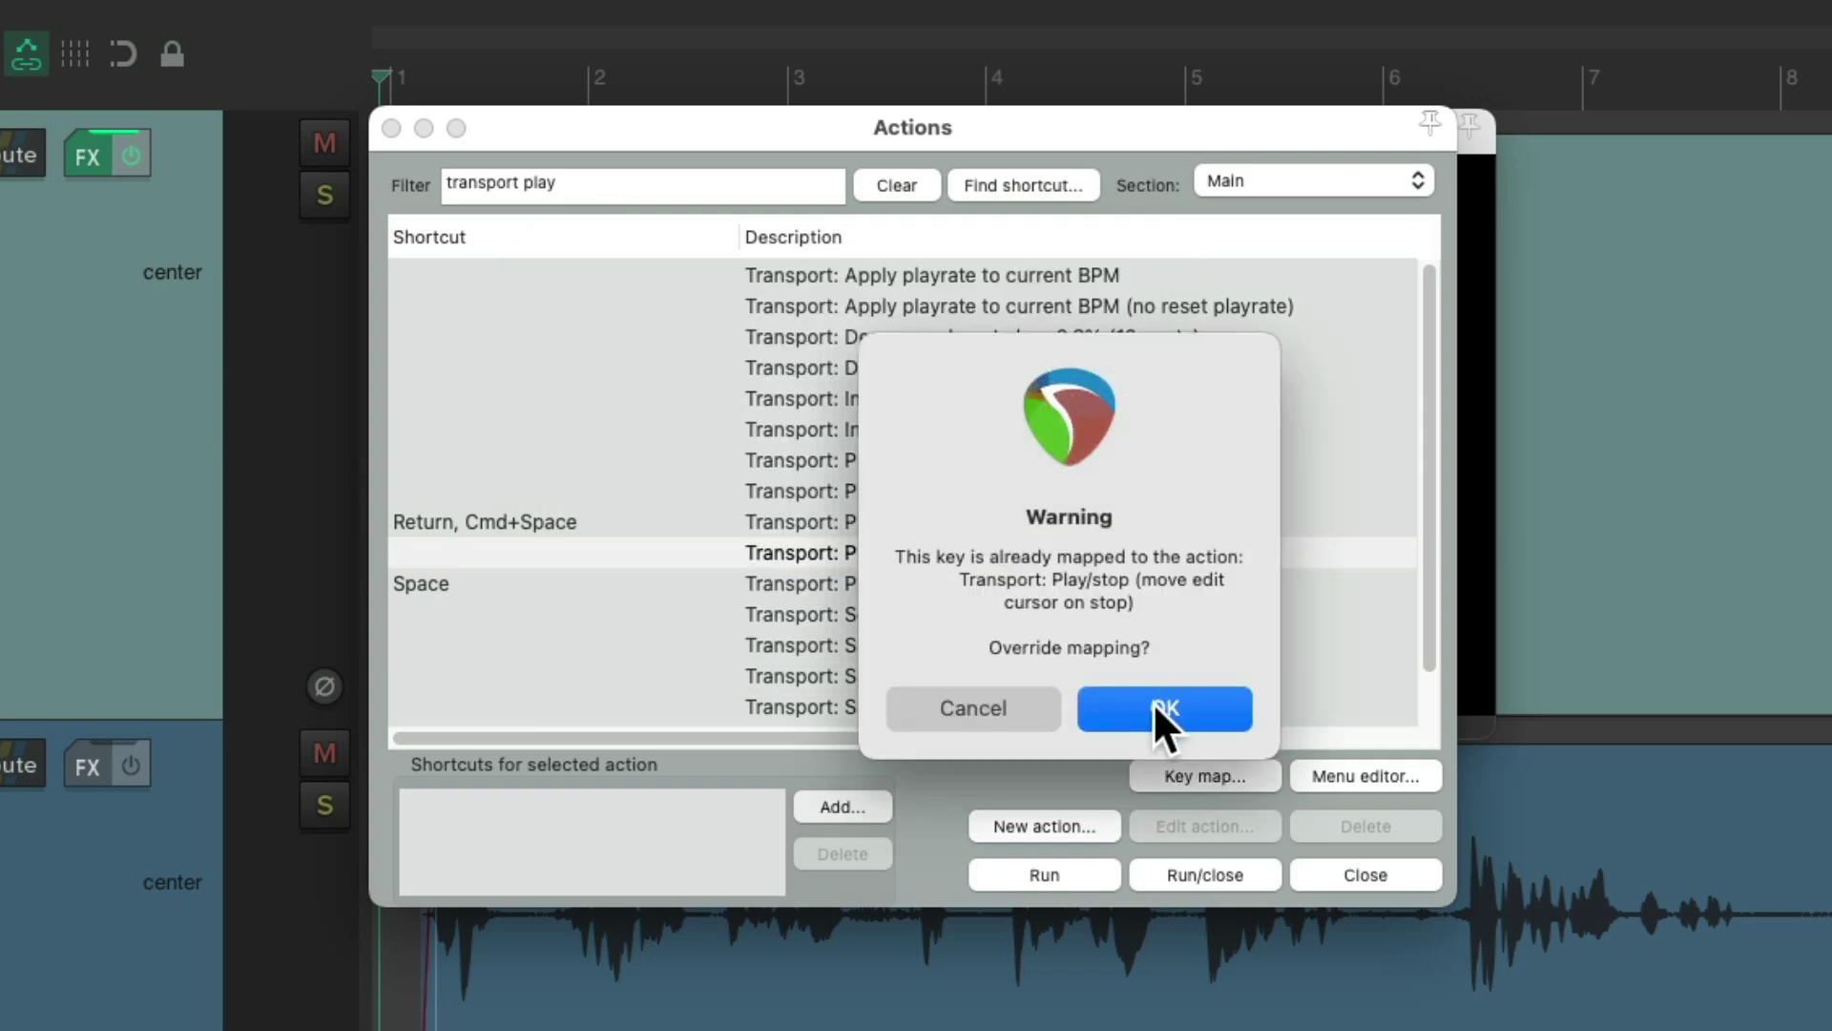
{"action": "left_click", "coordinate": [1164, 711]}
{"action": "key", "text": "Escape"}
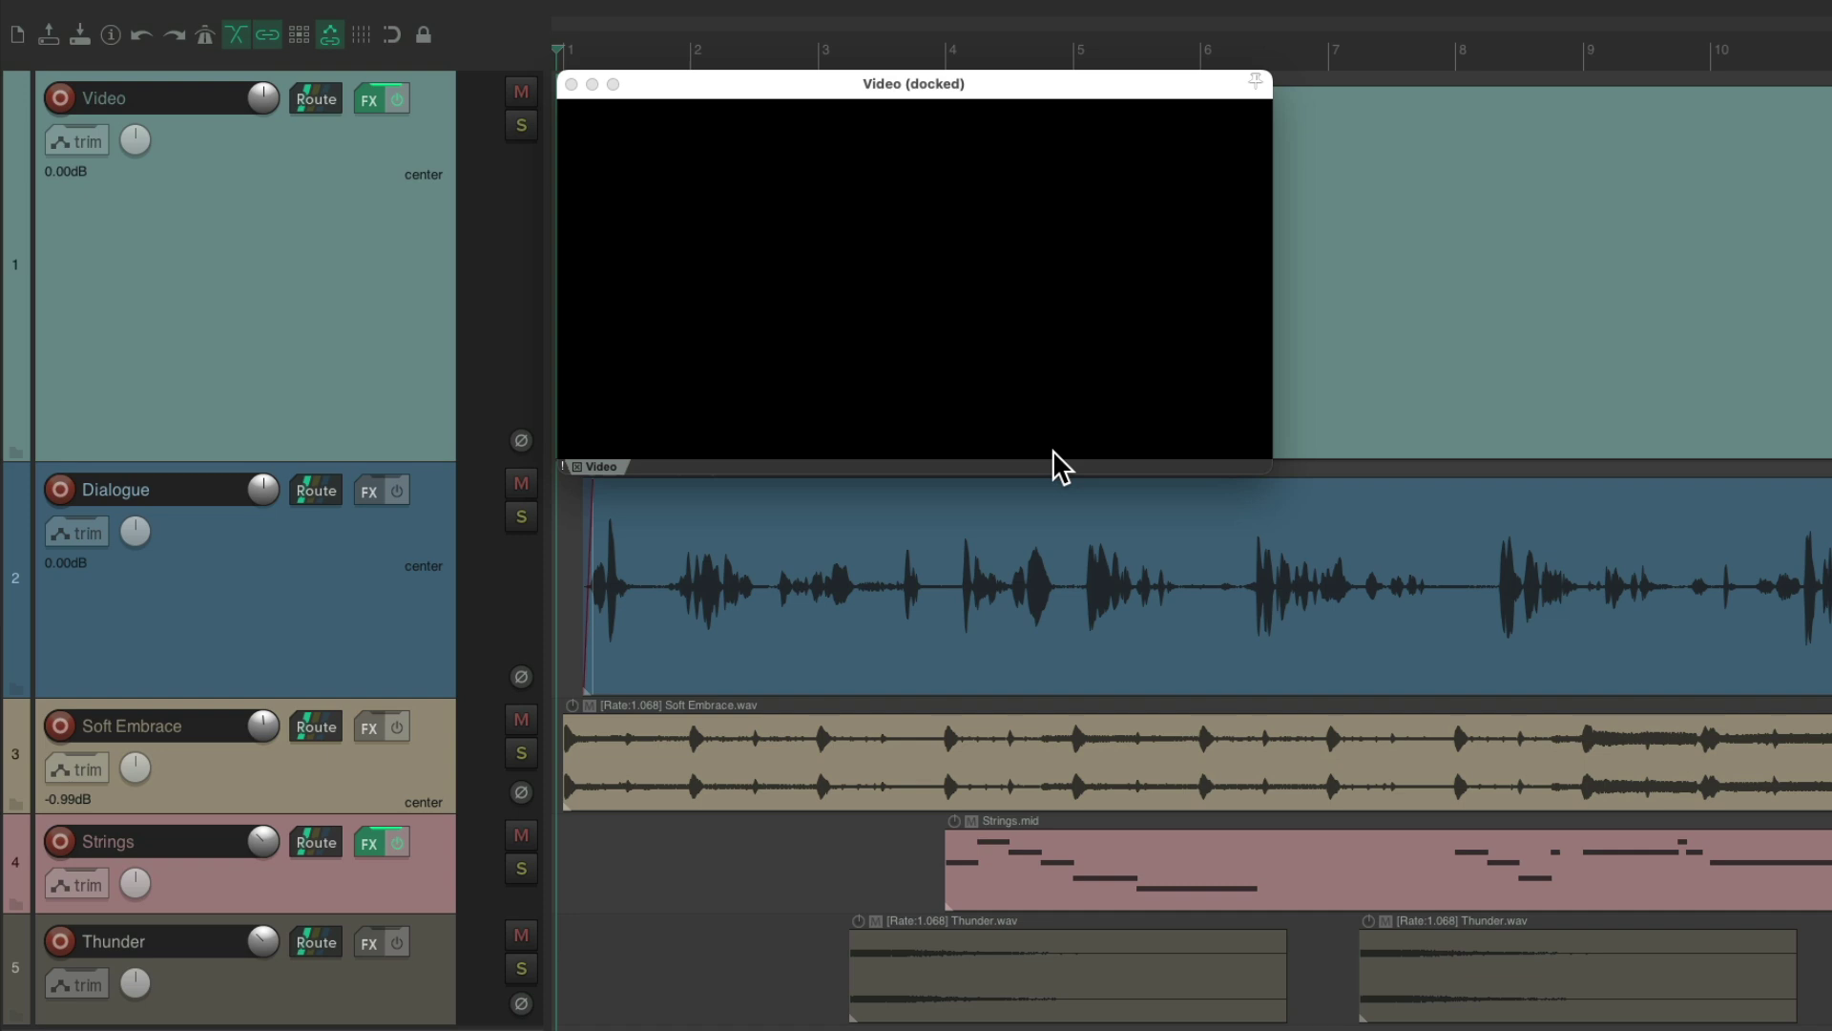
Play and stop twice with Space, checking that the edit cursor returns to the start each time
{"action": "key", "text": "space"}
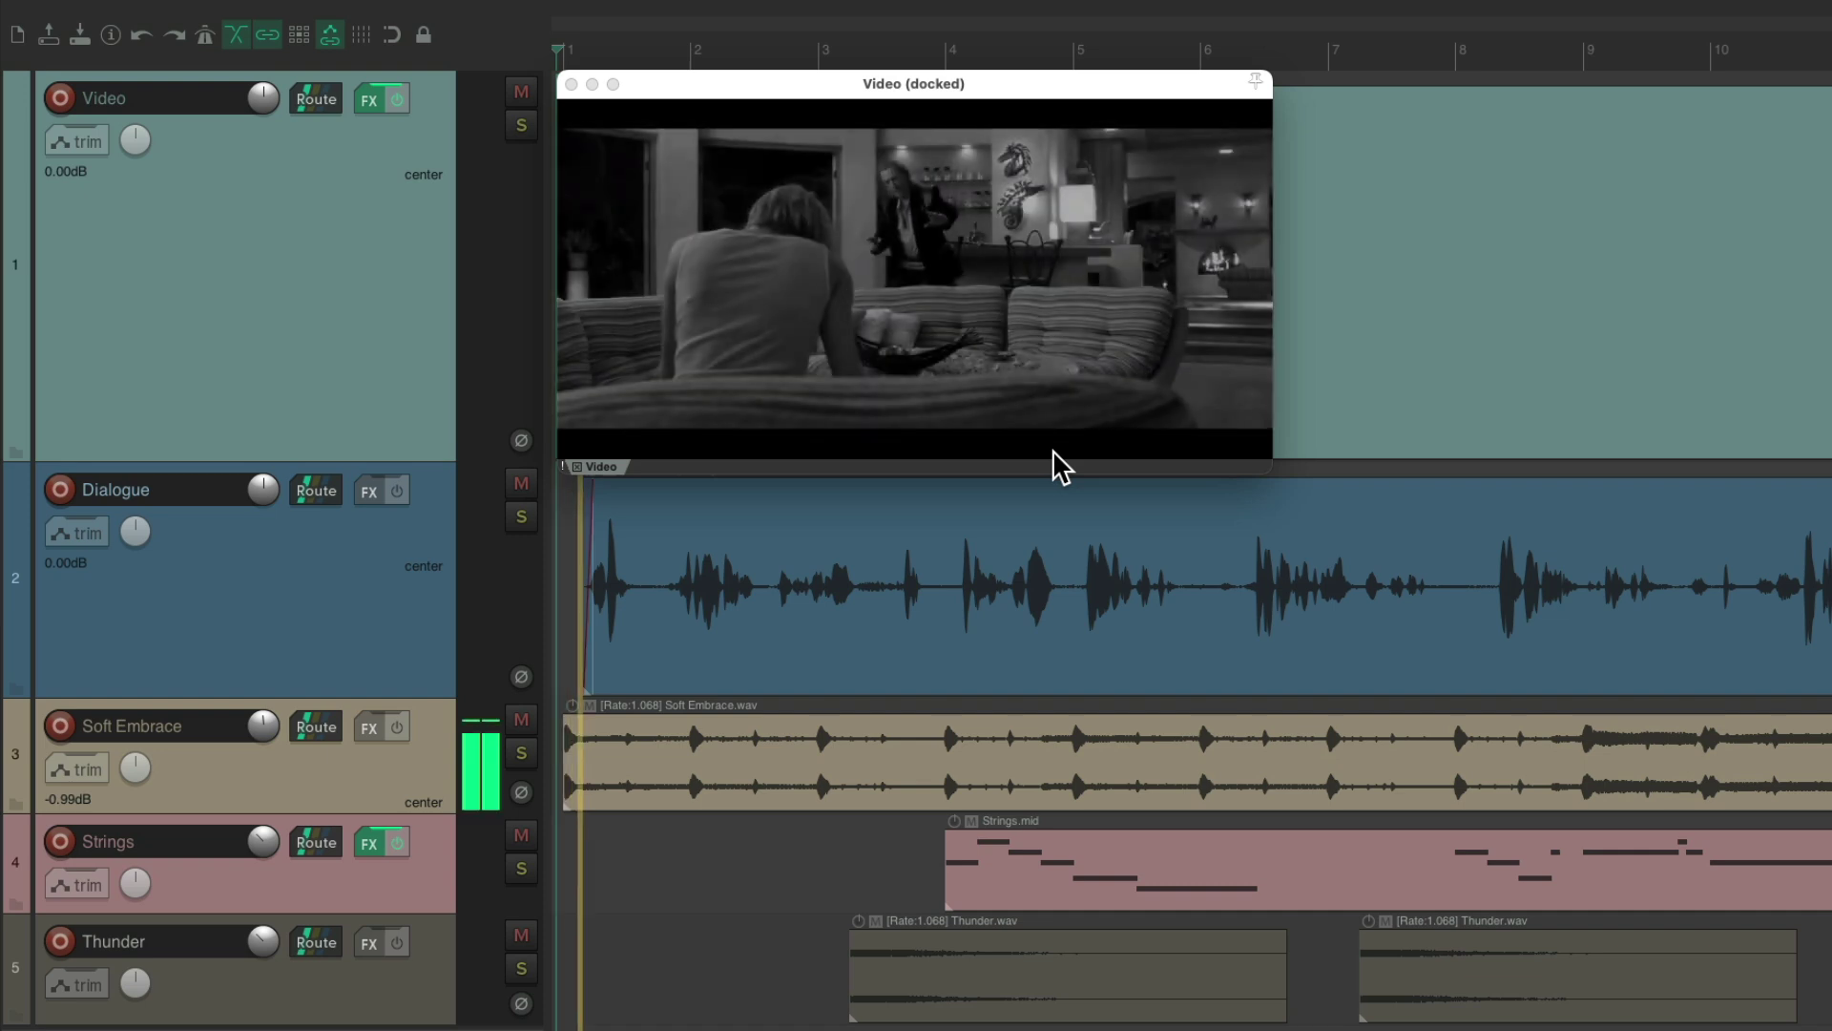
{"action": "key", "text": "space"}
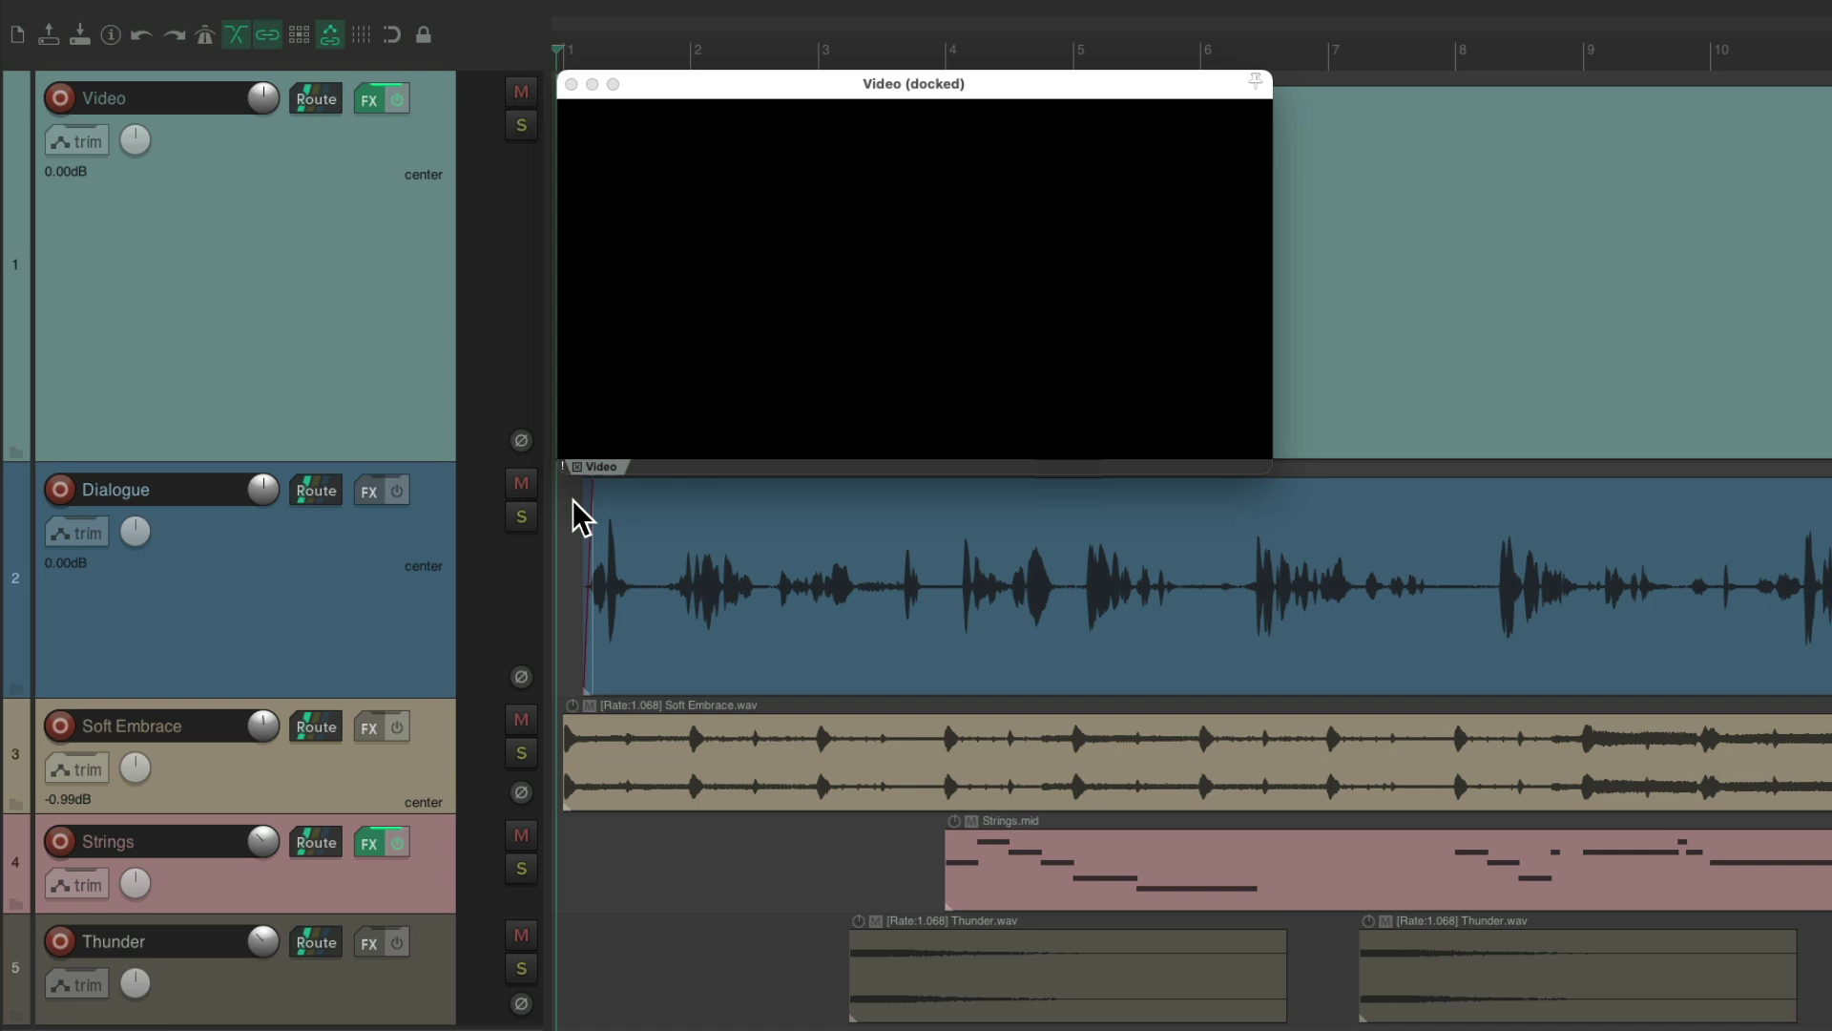
{"action": "key", "text": "space"}
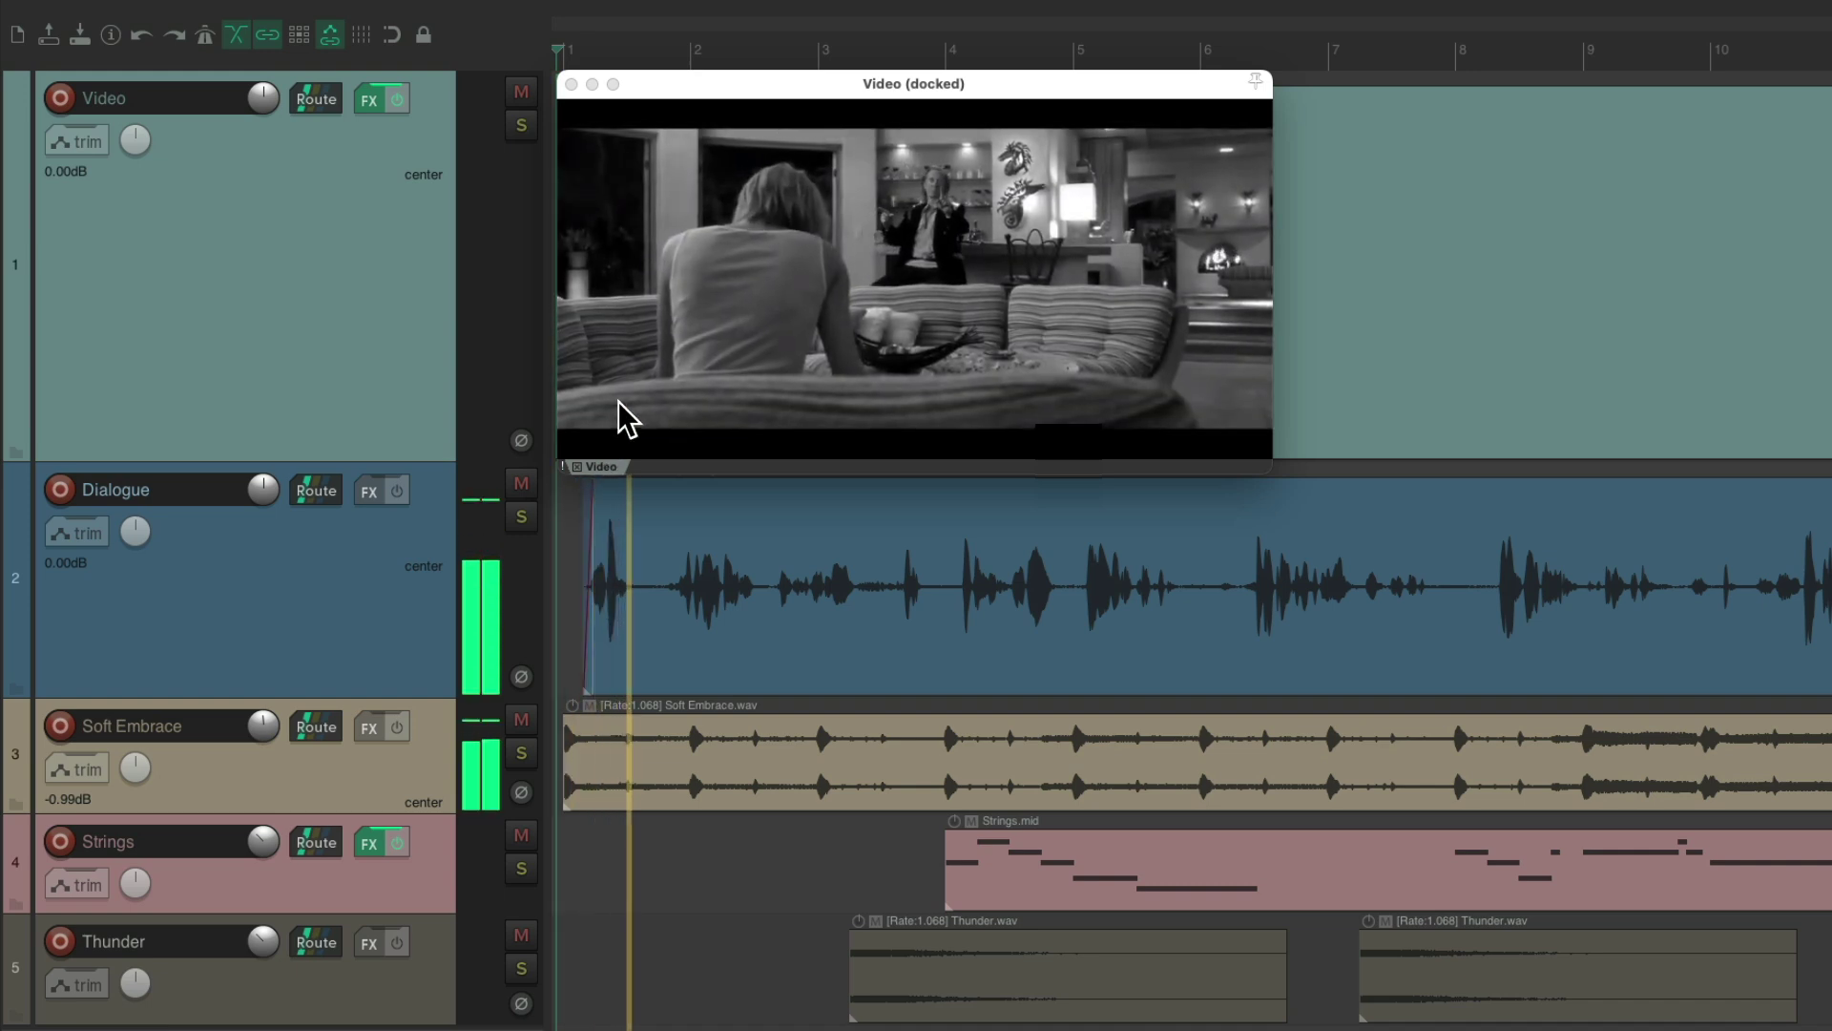
{"action": "key", "text": "space"}
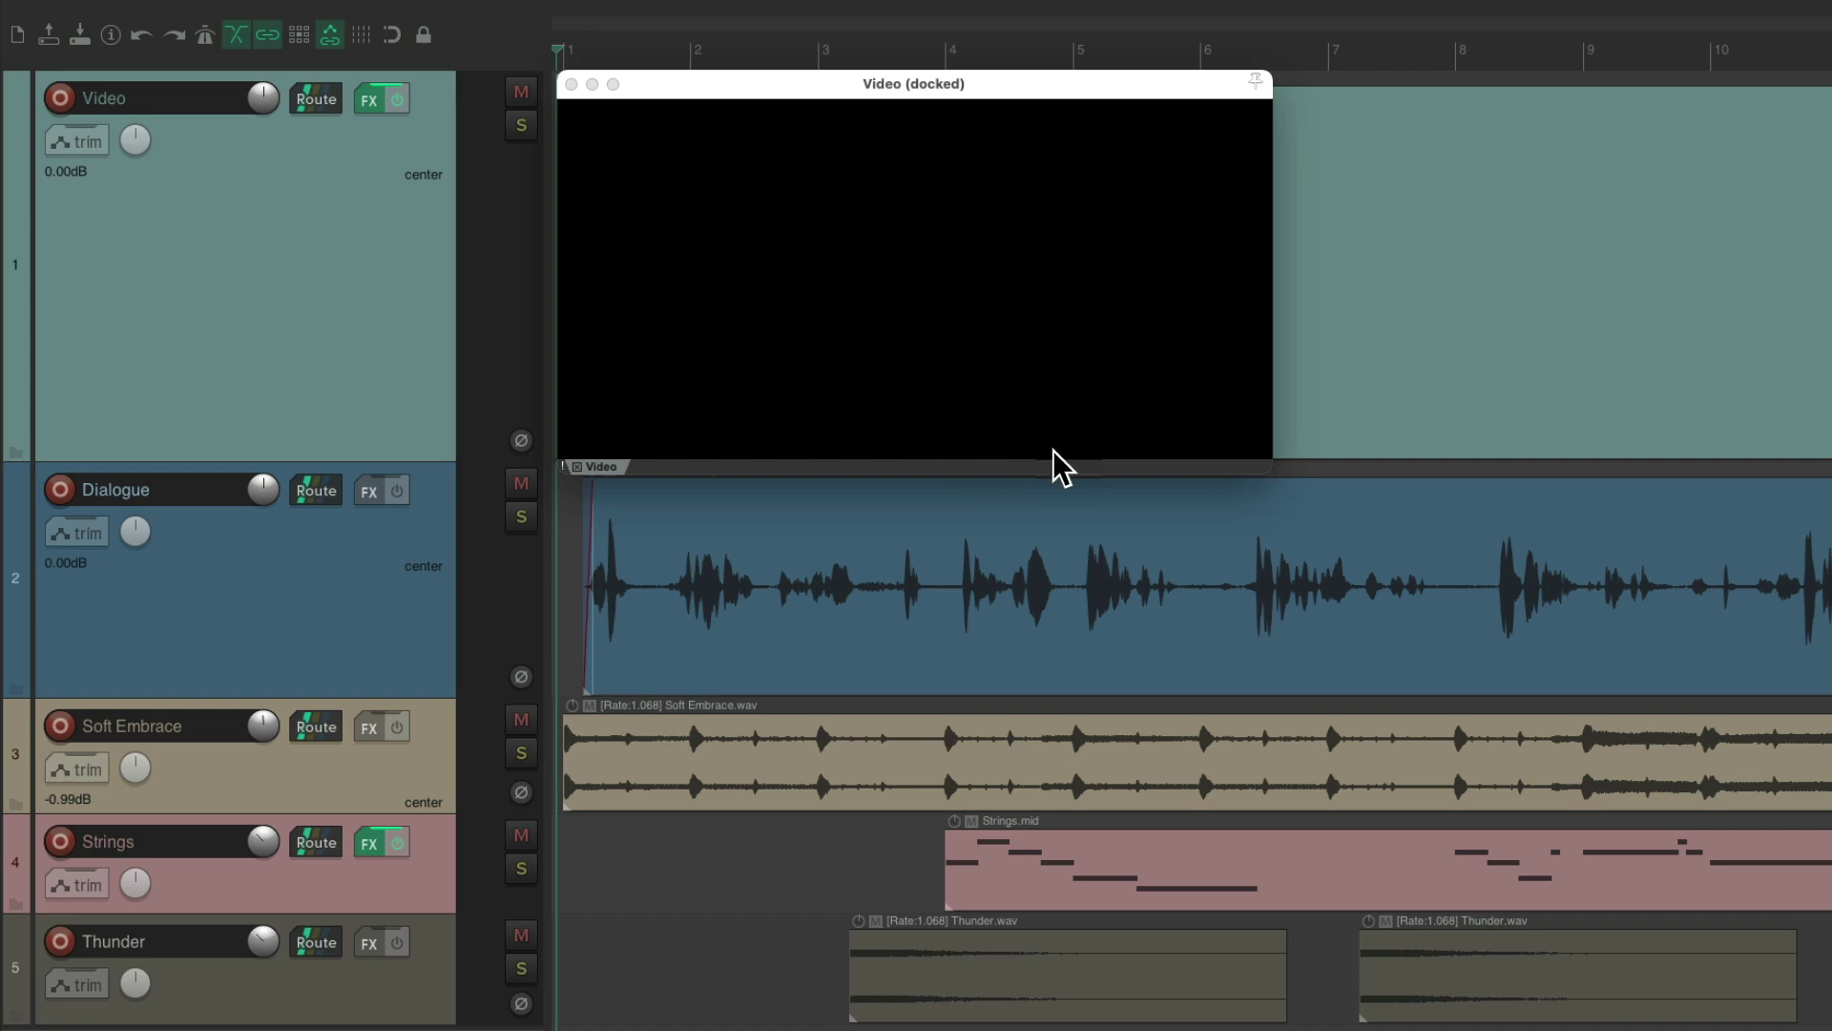
Reopen the action list and add Control+Space as a shortcut for Play/stop (move edit cursor on stop)
{"action": "key", "text": "question"}
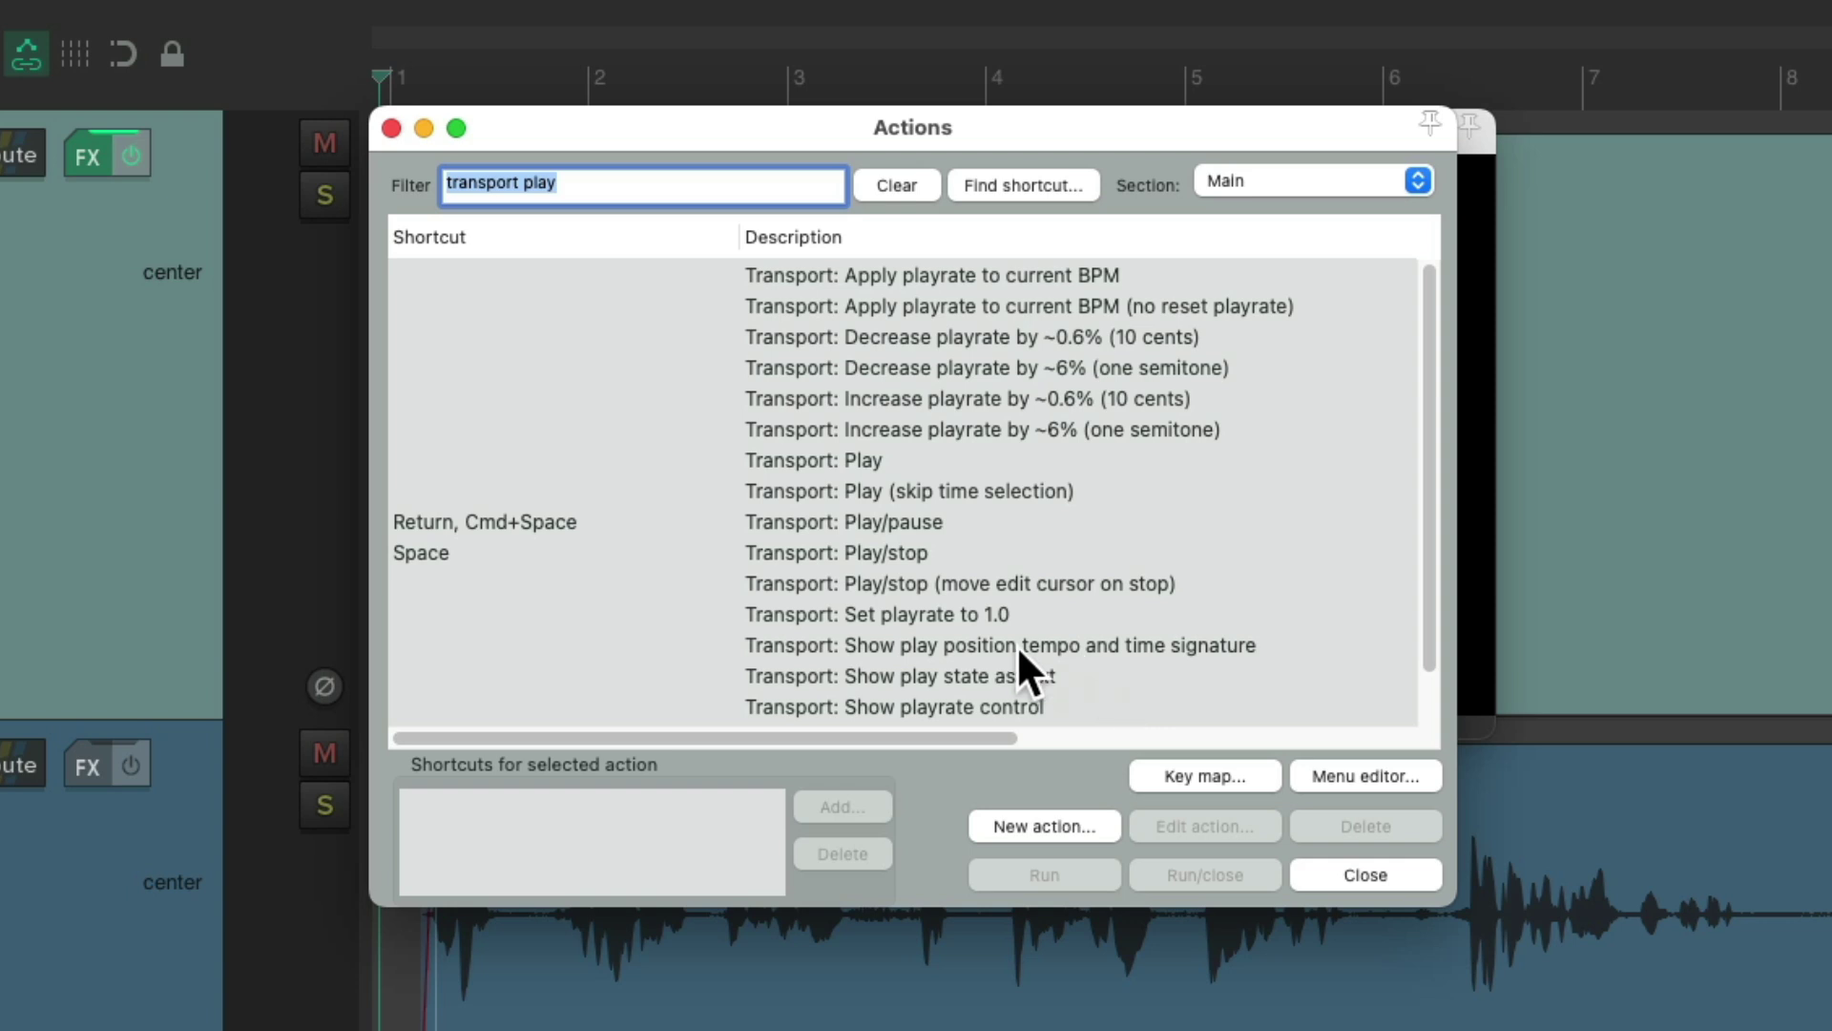
{"action": "left_click", "coordinate": [967, 553]}
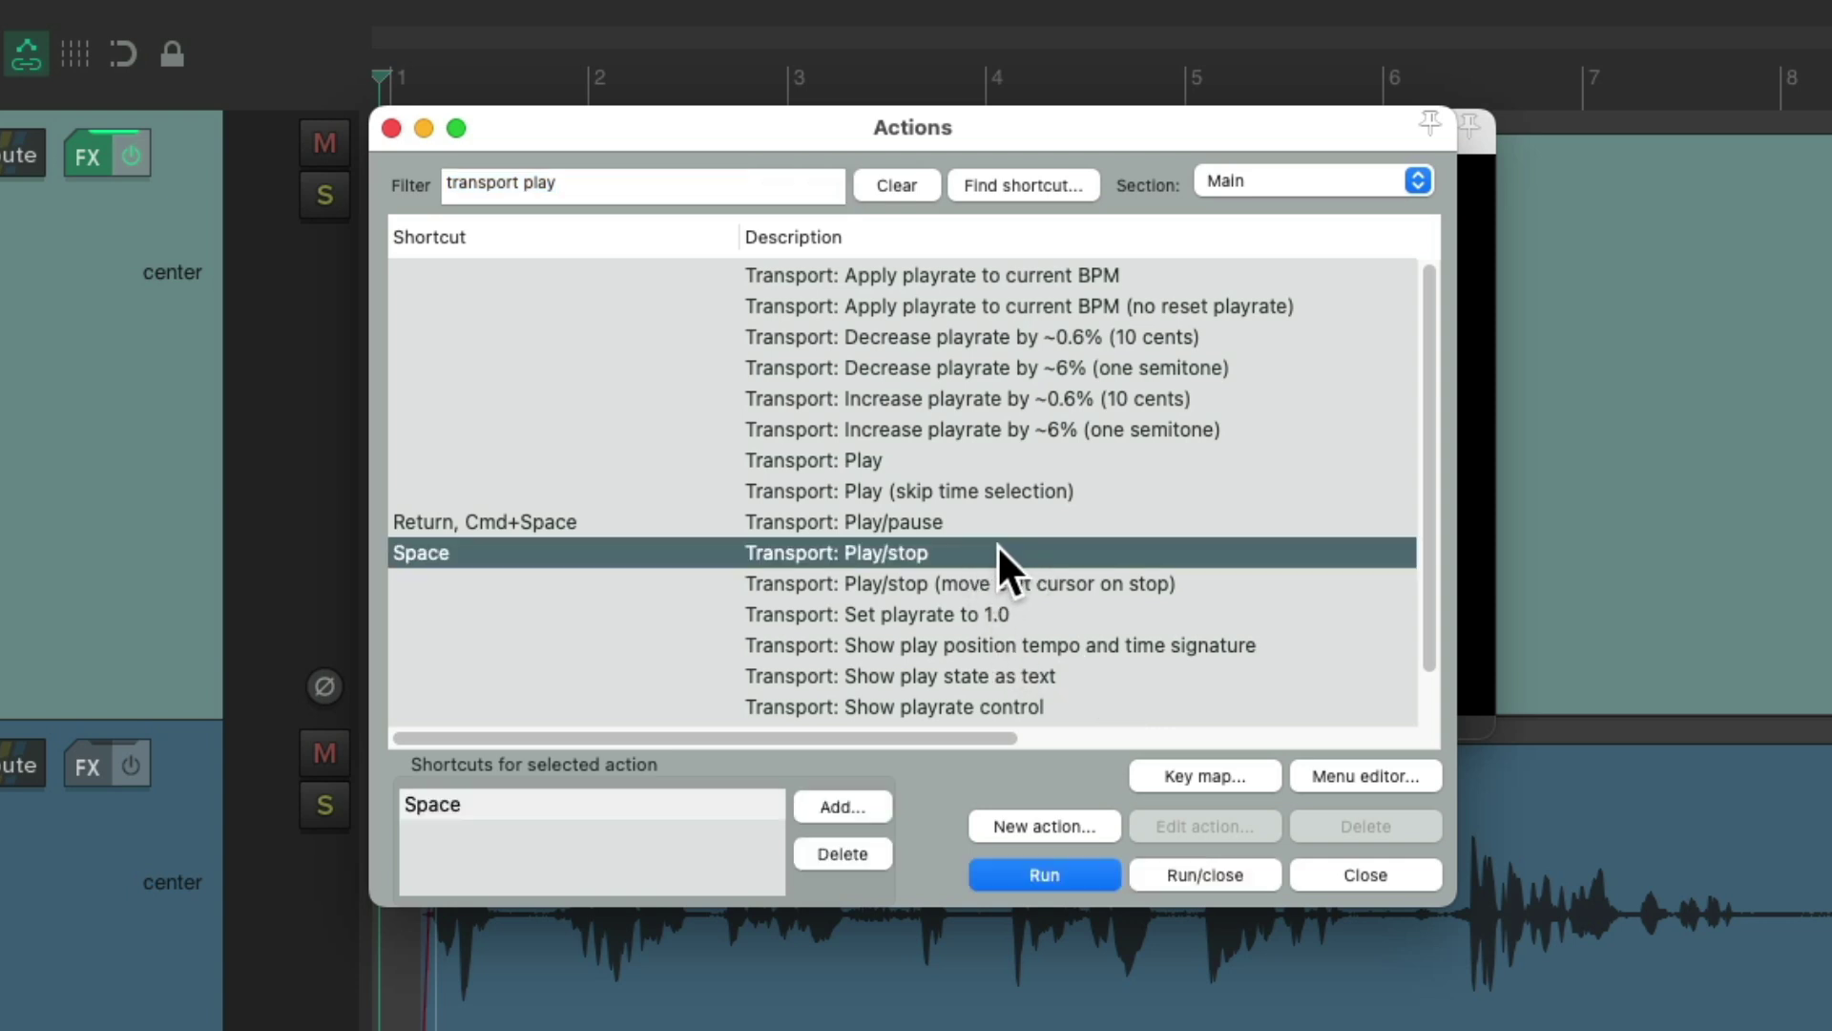
{"action": "left_click", "coordinate": [1062, 586]}
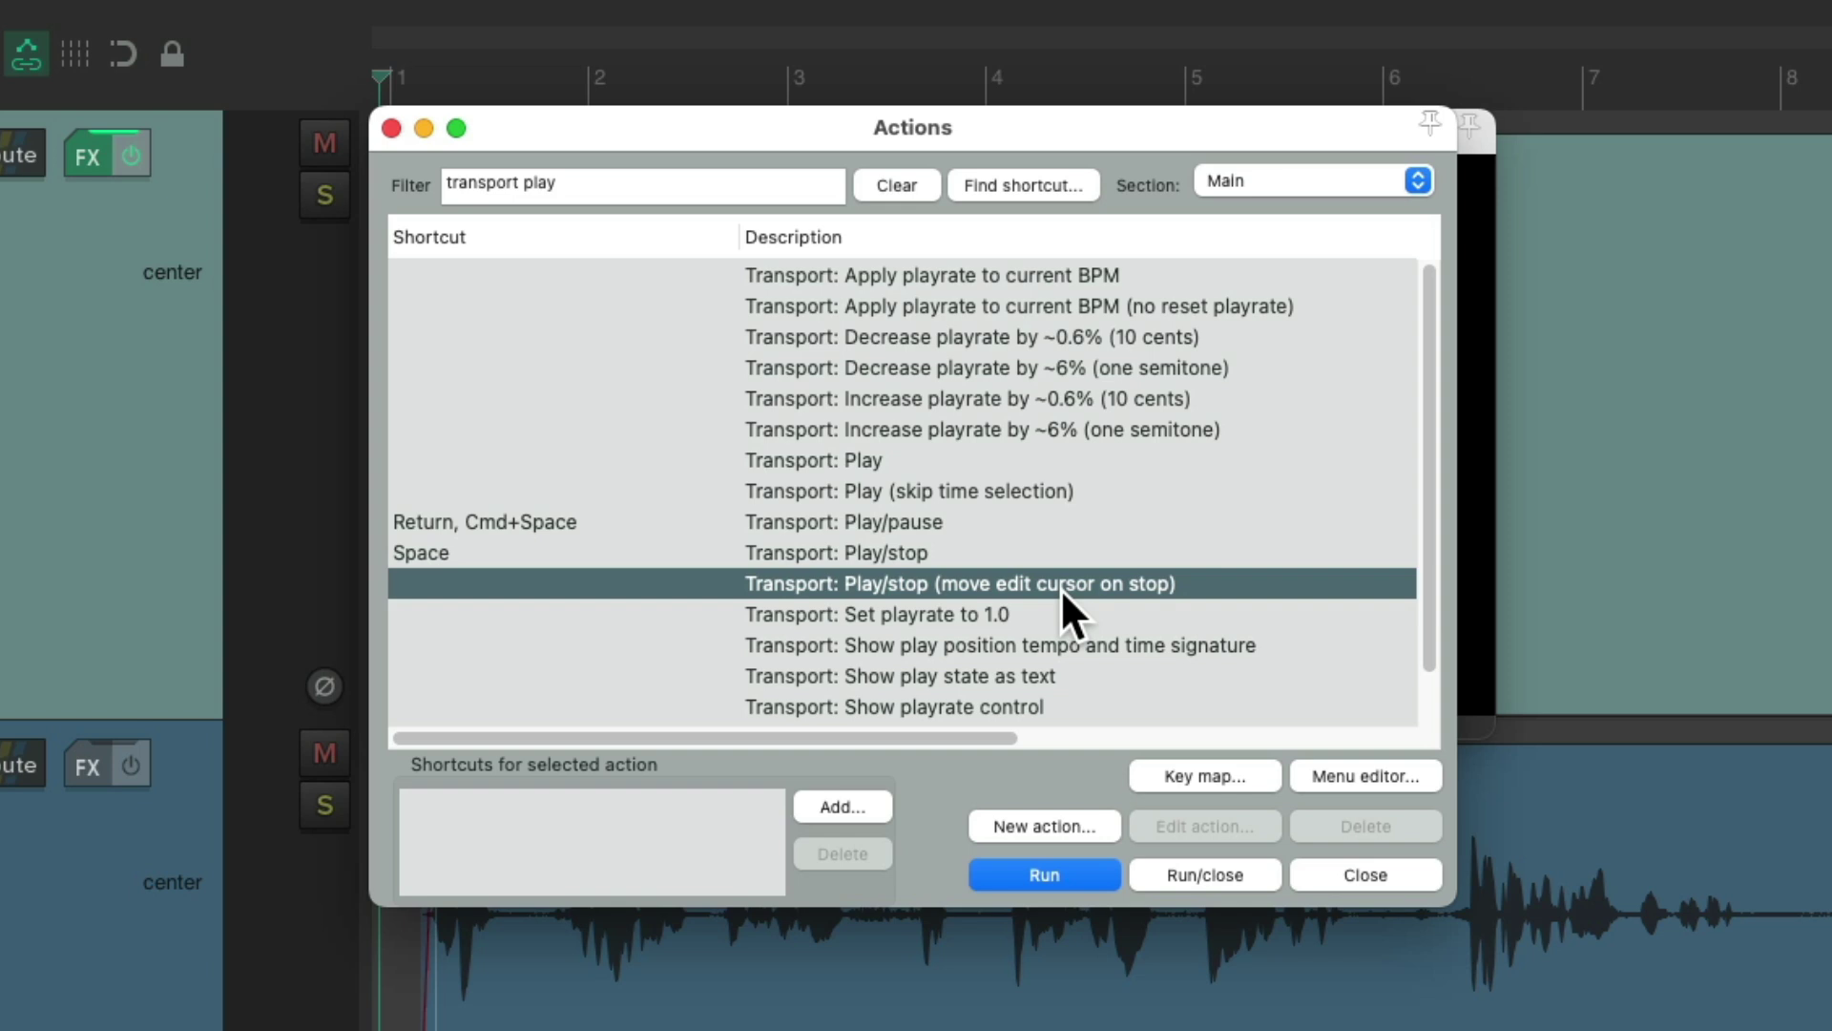
{"action": "left_click", "coordinate": [839, 807]}
{"action": "left_click", "coordinate": [892, 378]}
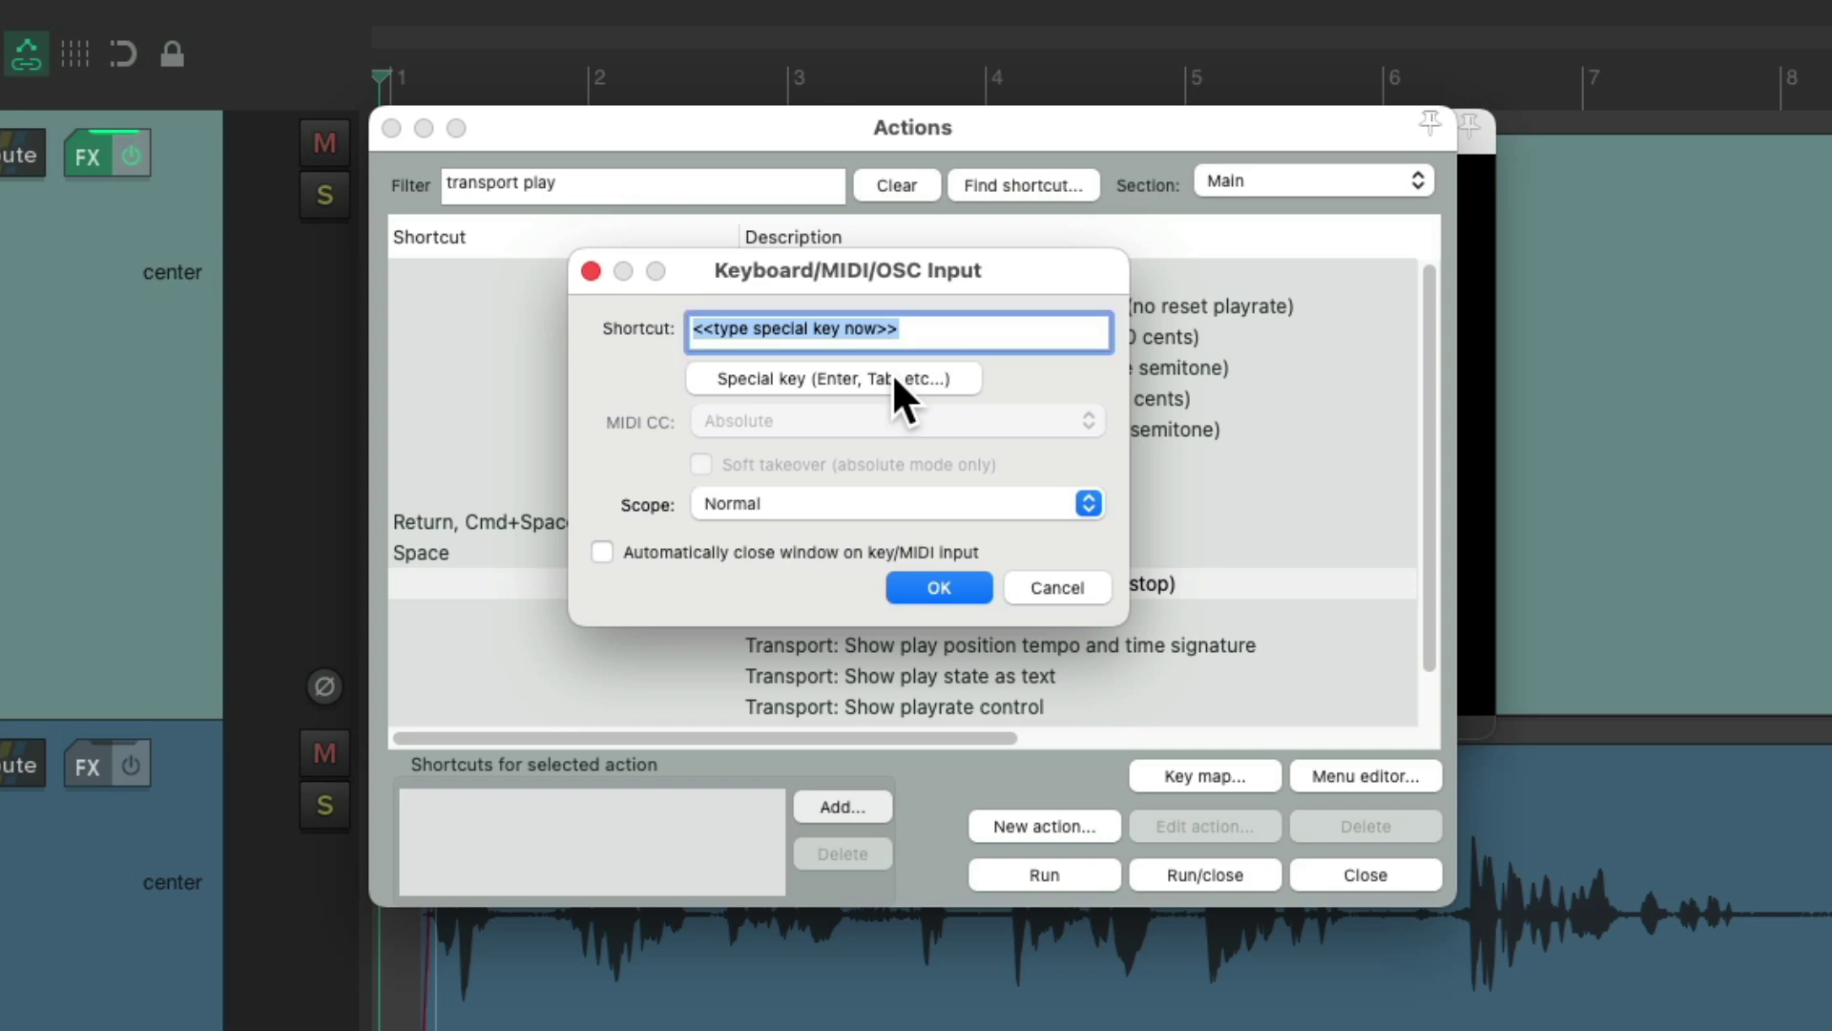
{"action": "key", "text": "ctrl+space"}
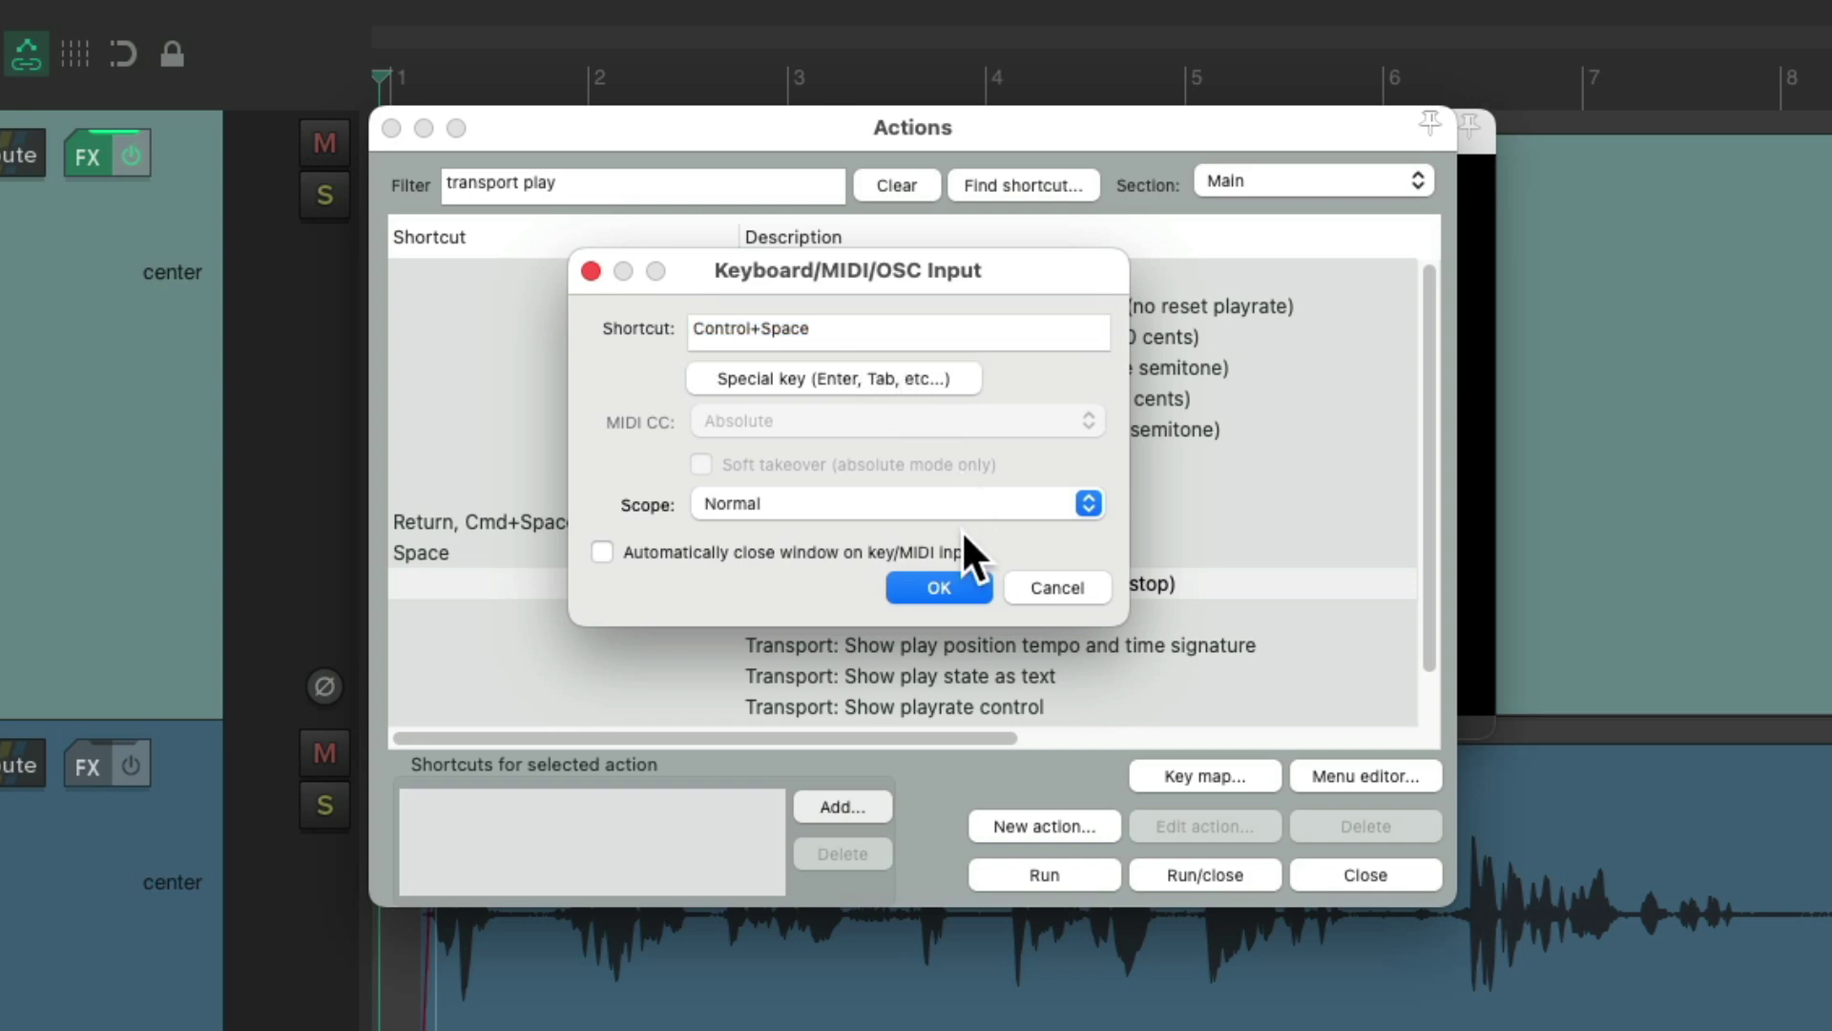
{"action": "left_click", "coordinate": [947, 589]}
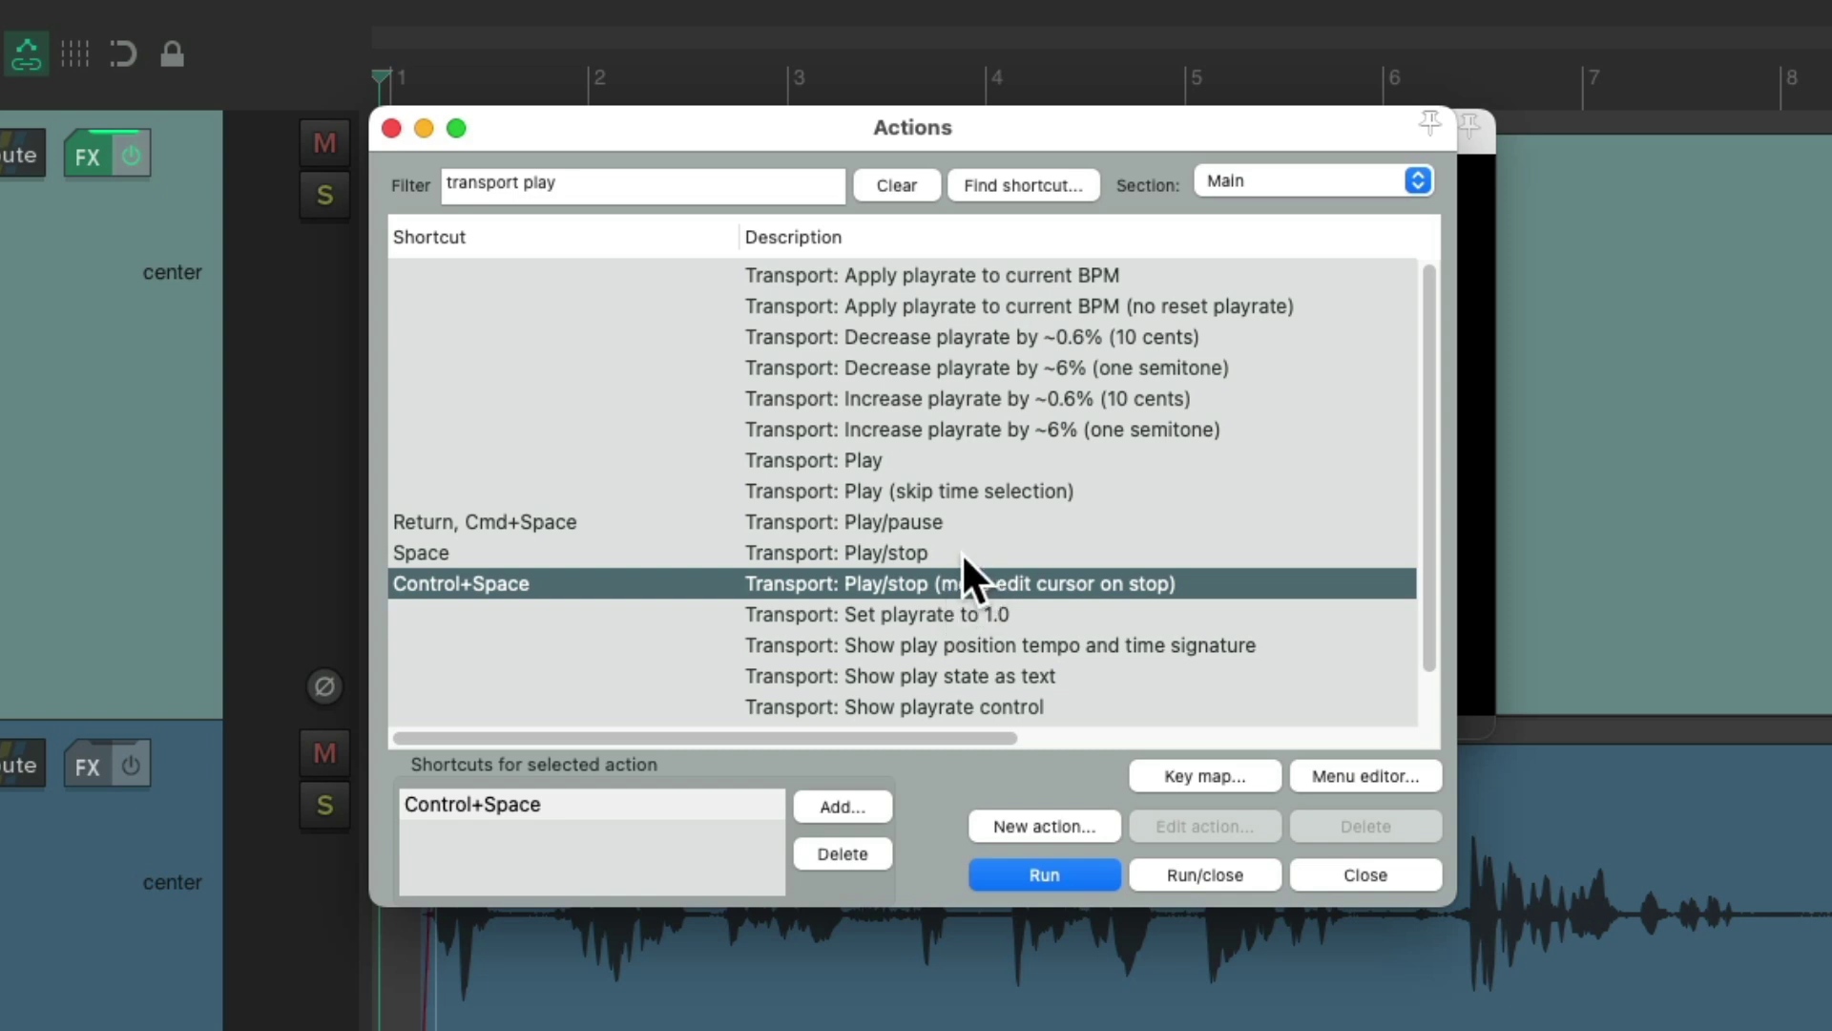
Close the action list and play and stop with Space, confirming the cursor returns to the start
{"action": "key", "text": "Escape"}
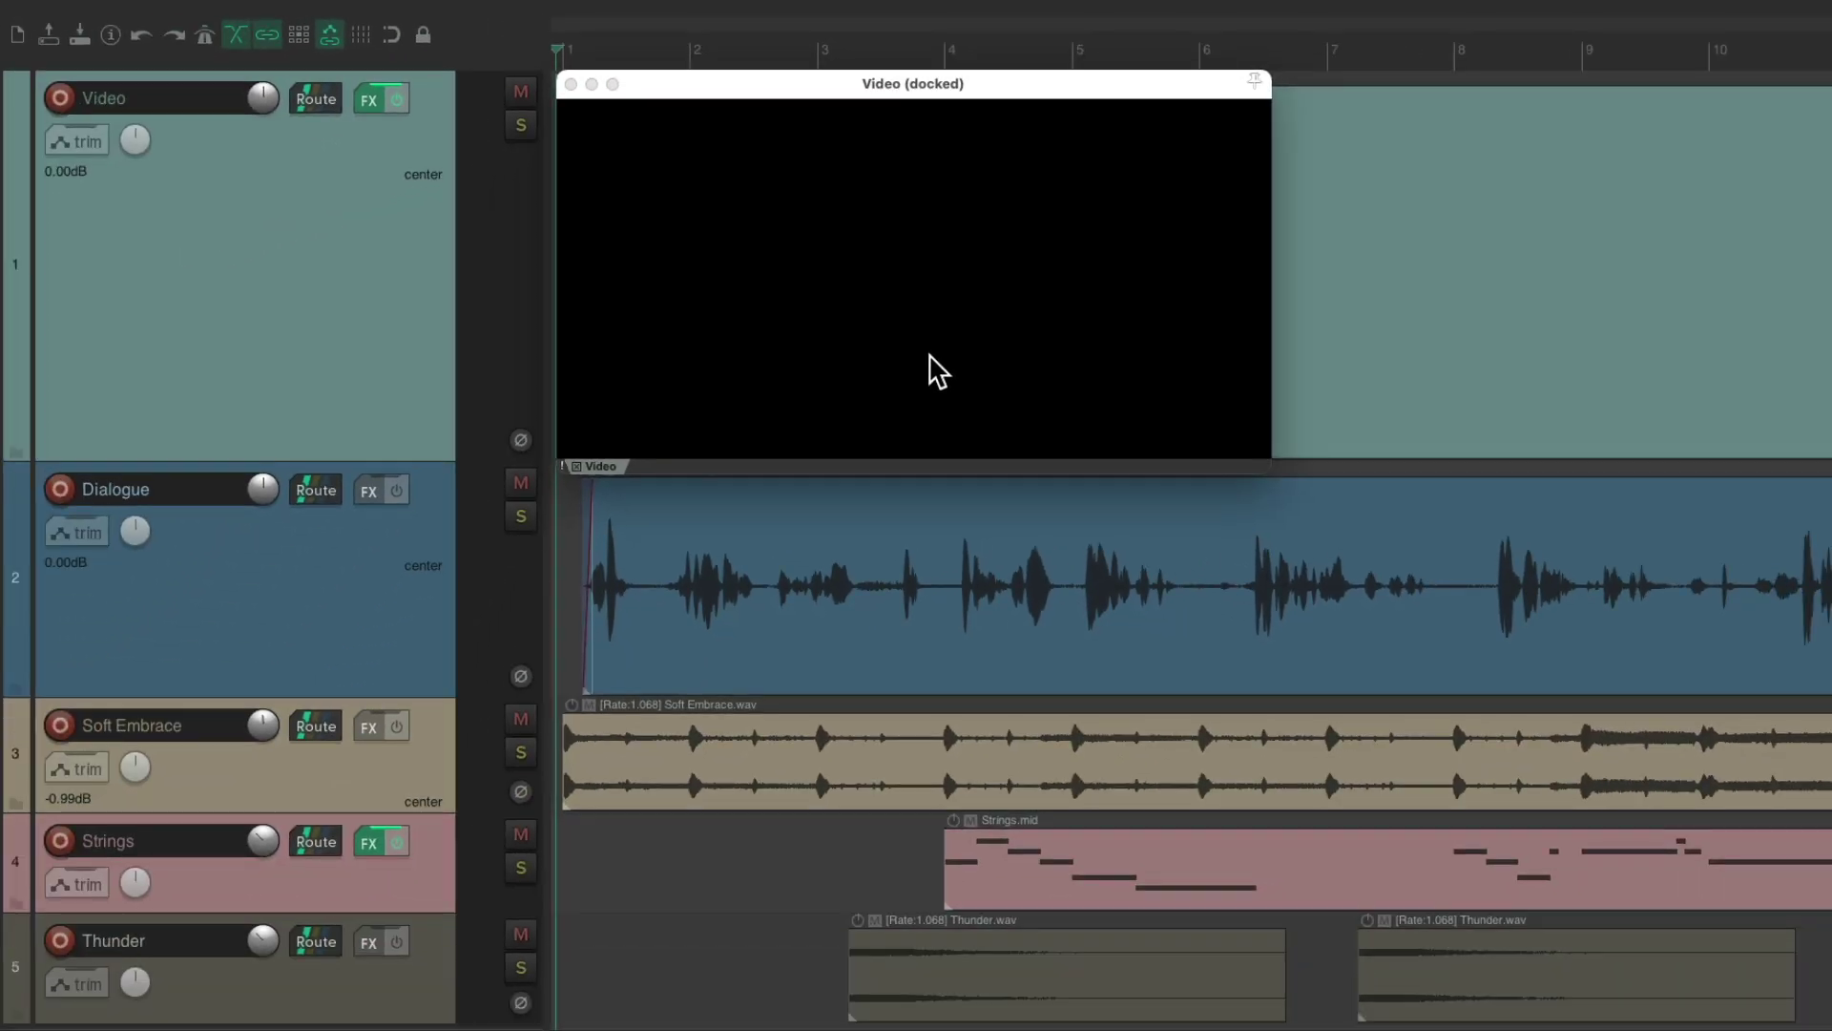
{"action": "key", "text": "space"}
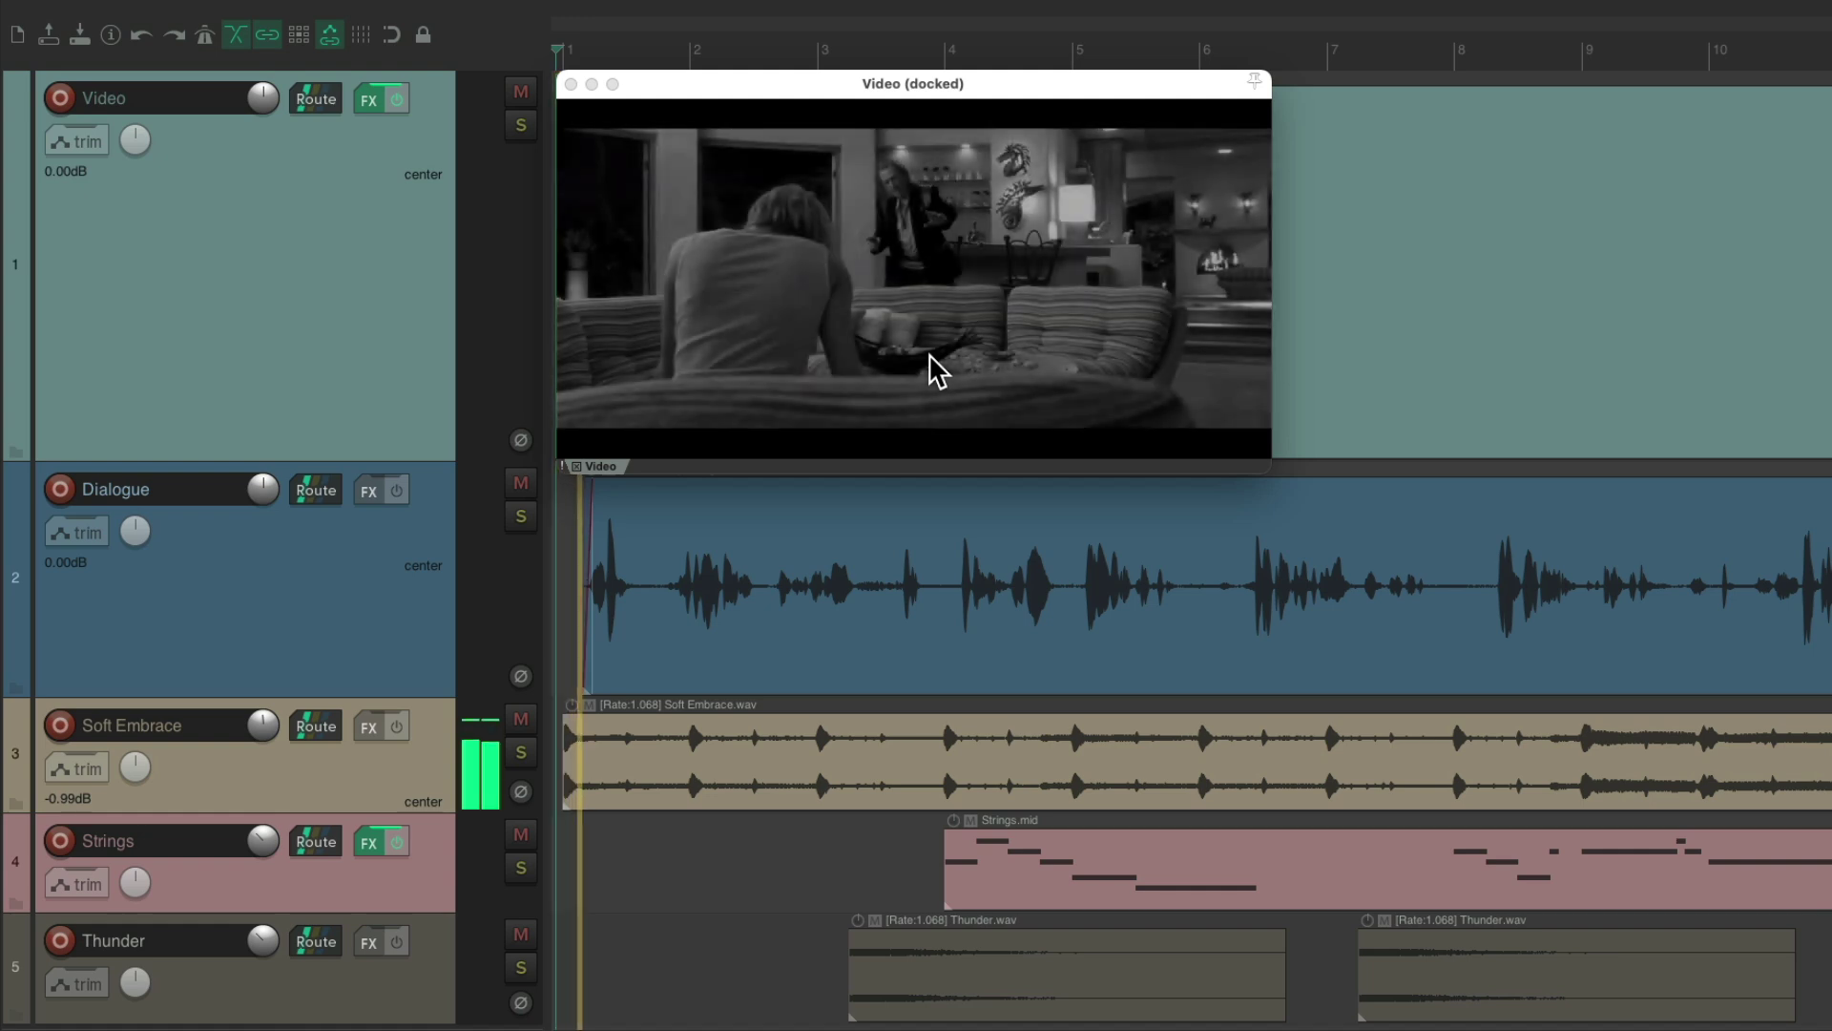
{"action": "key", "text": "space"}
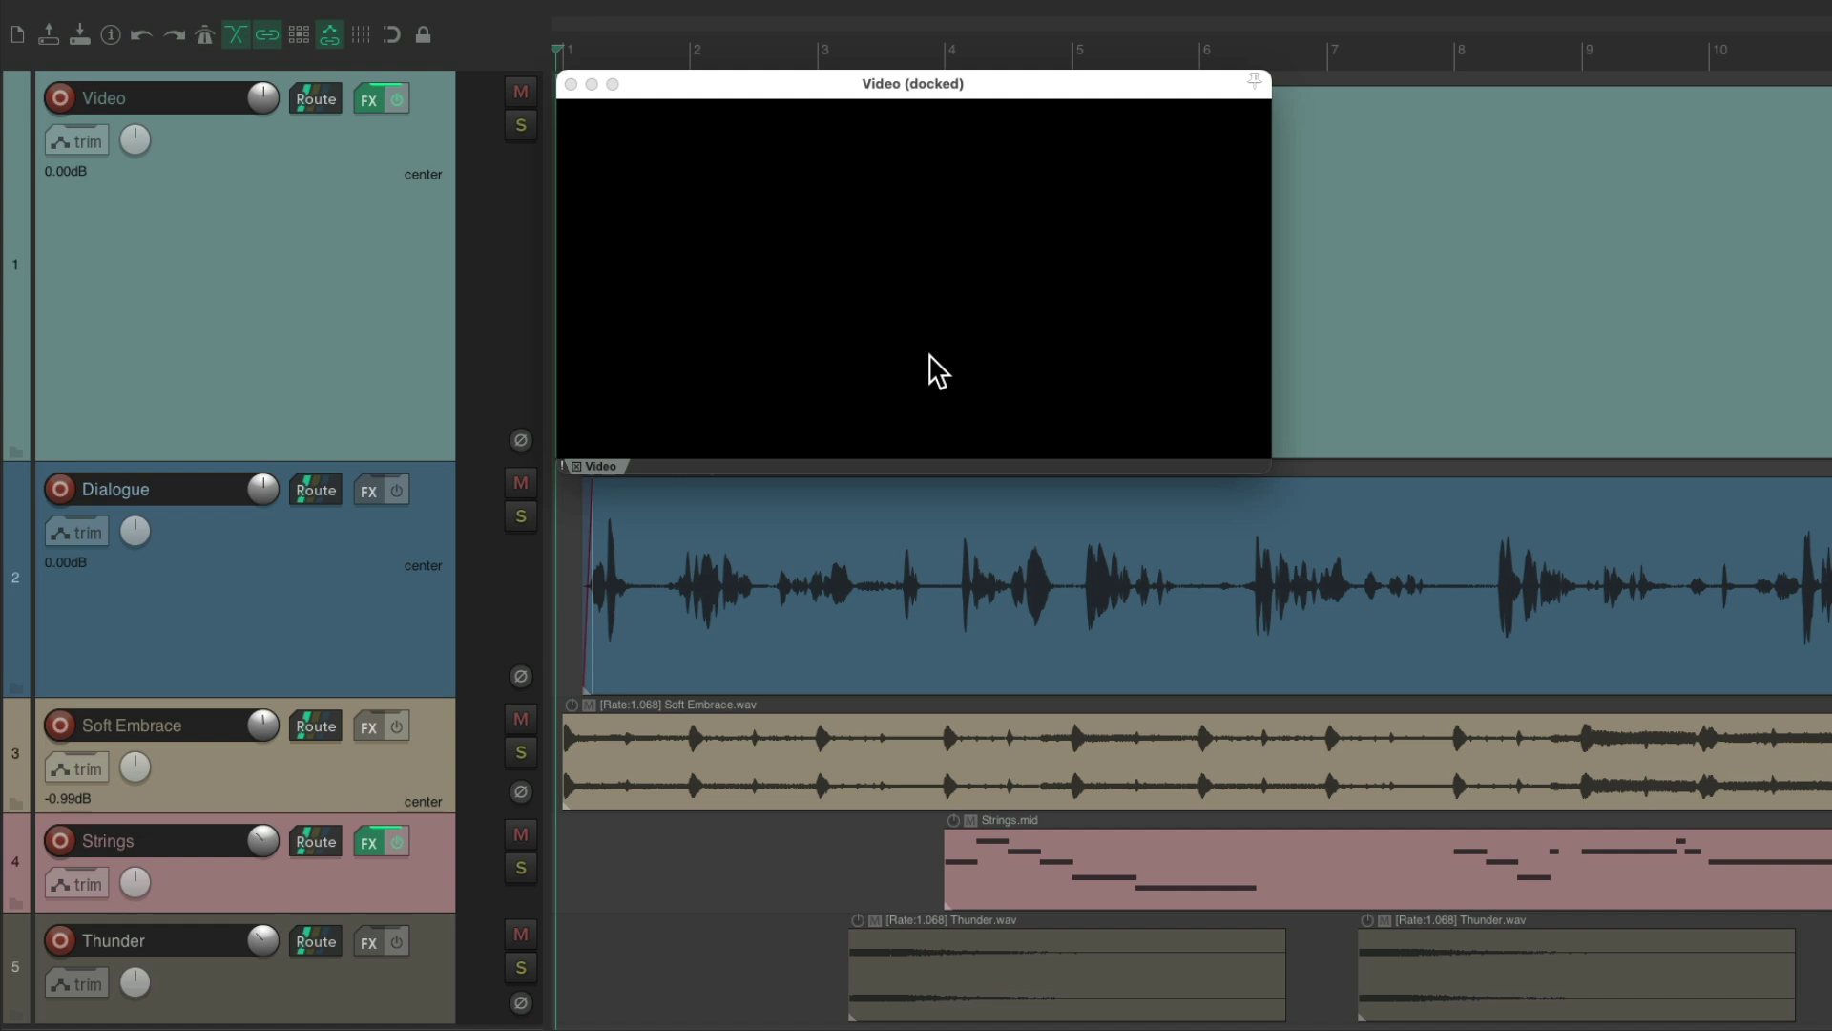
Alternate Space and Control+Space play/stop bursts, ending with the edit cursor left just before bar 5
{"action": "key", "text": "space"}
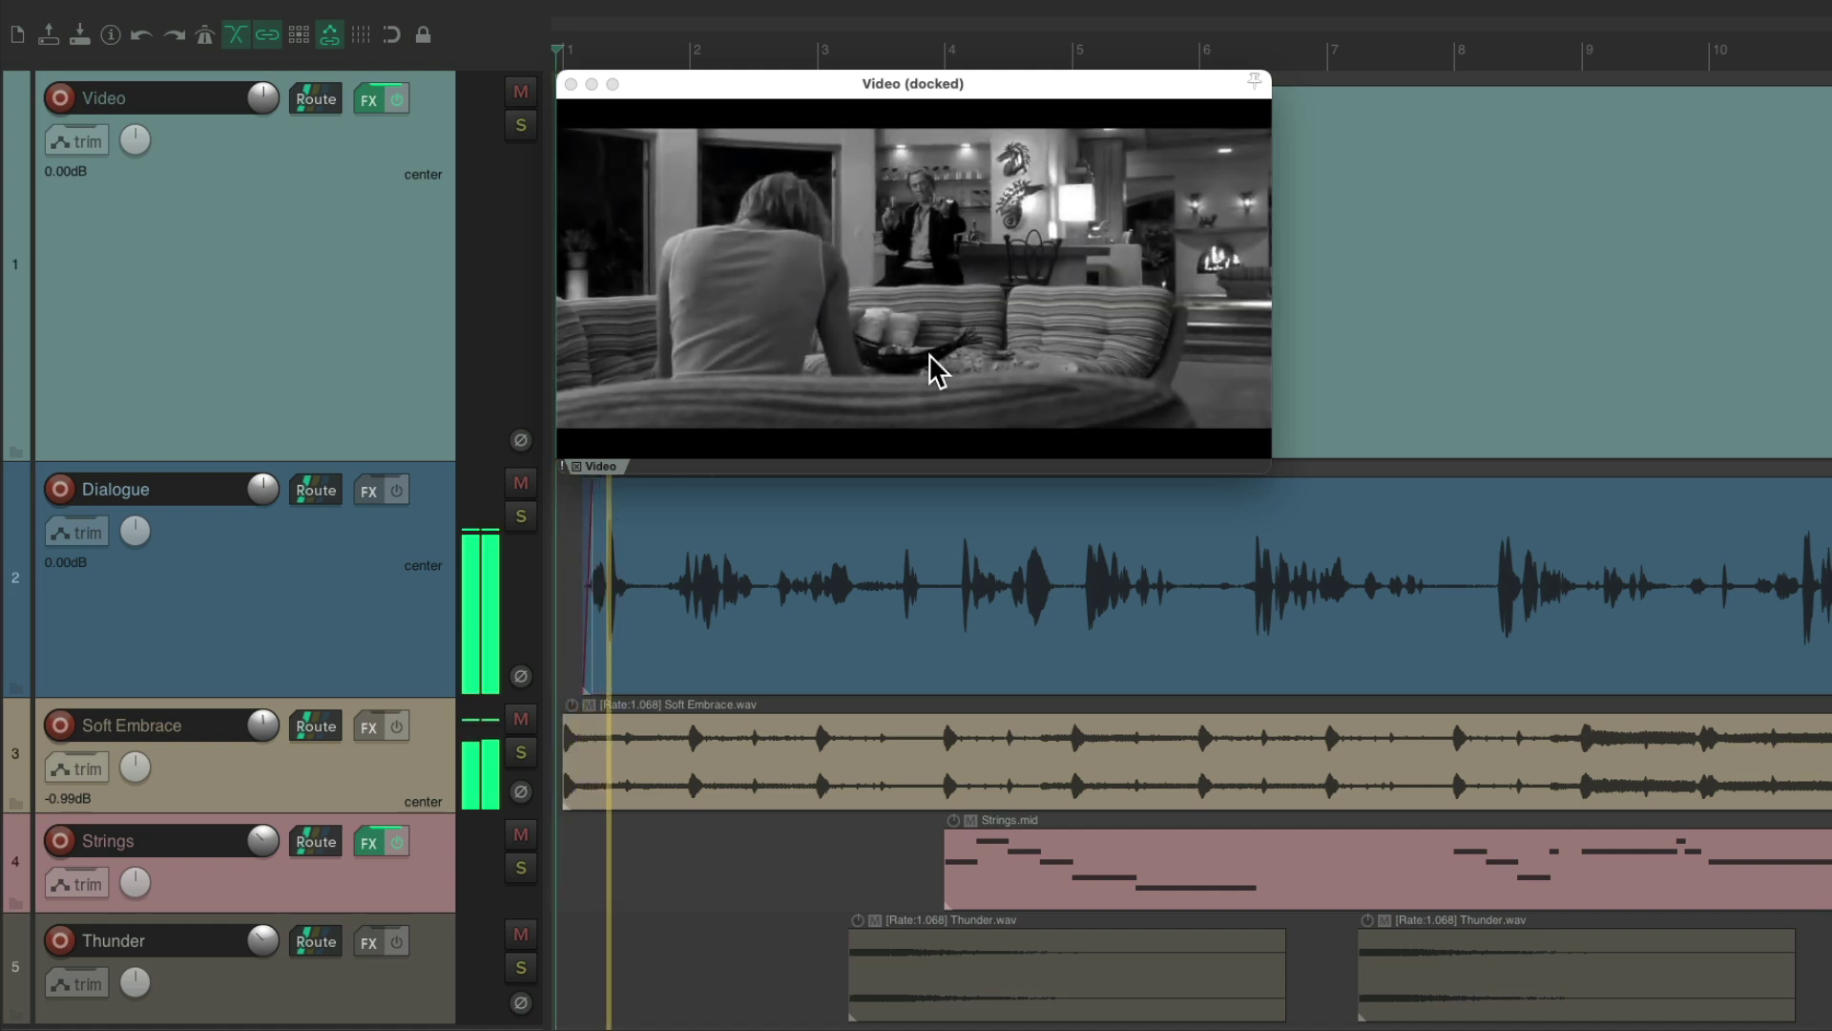
{"action": "key", "text": "space"}
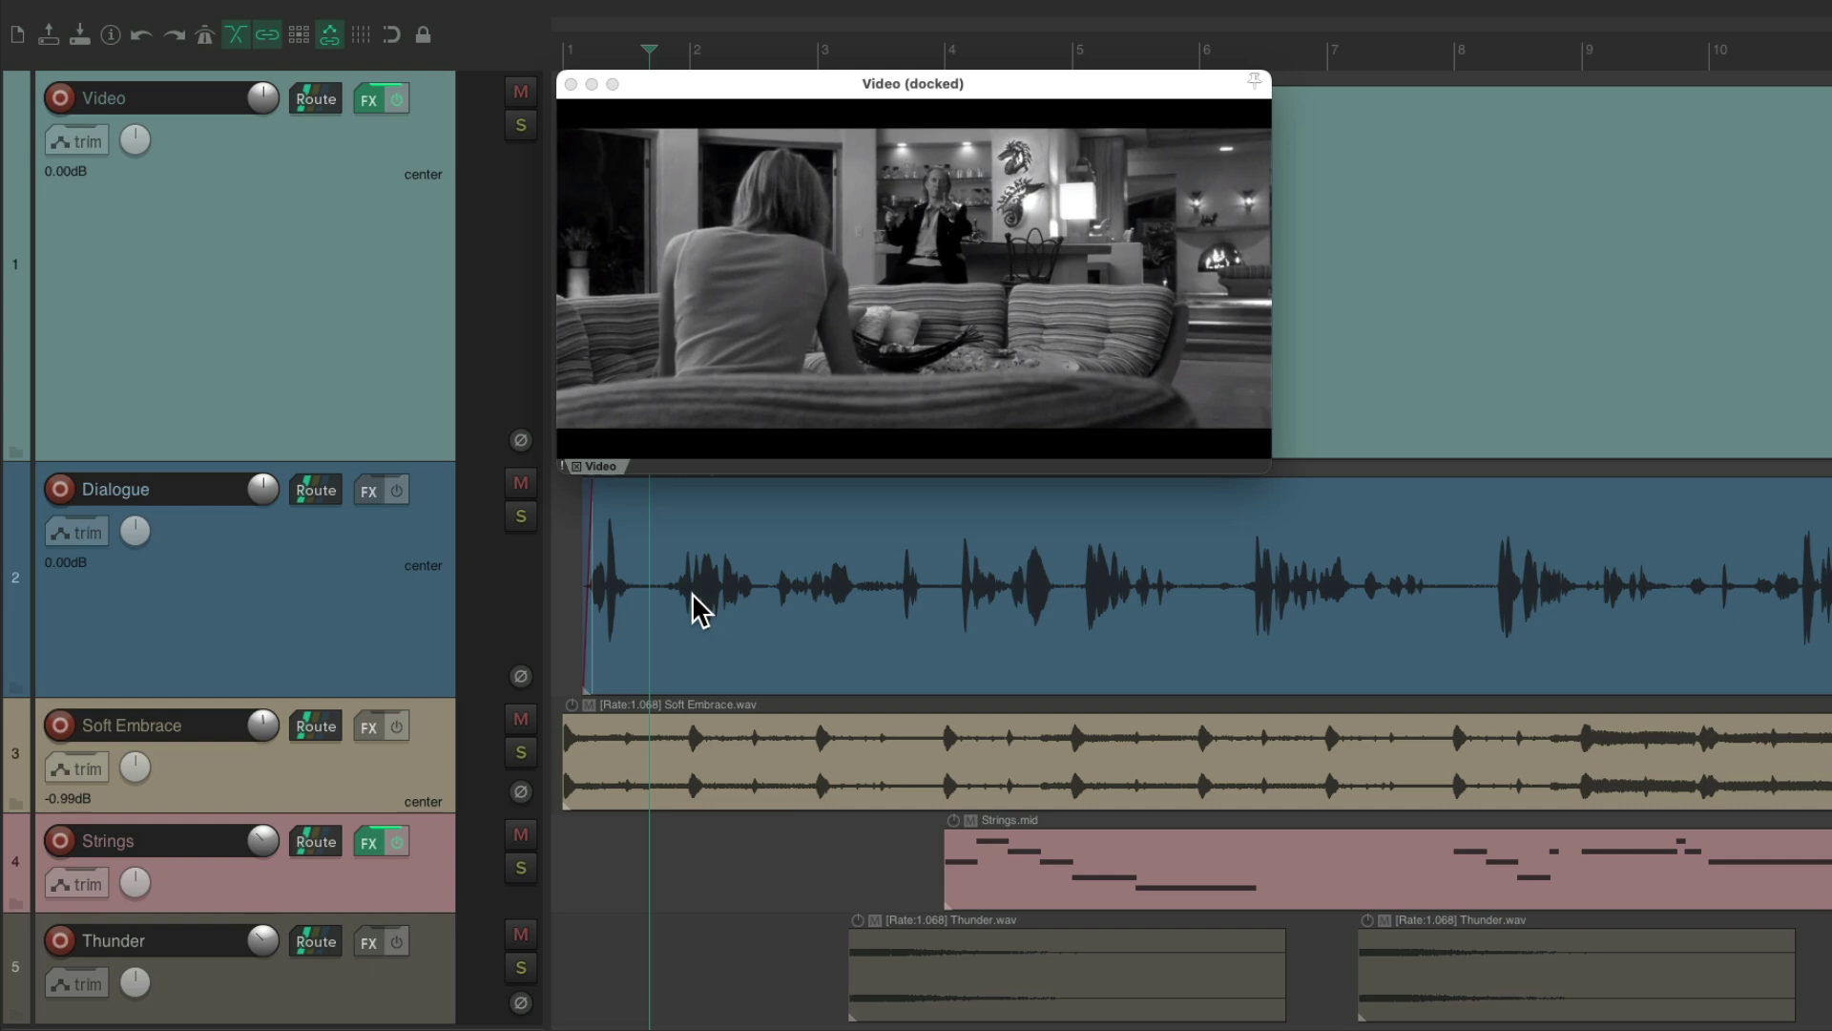
{"action": "key", "text": "space"}
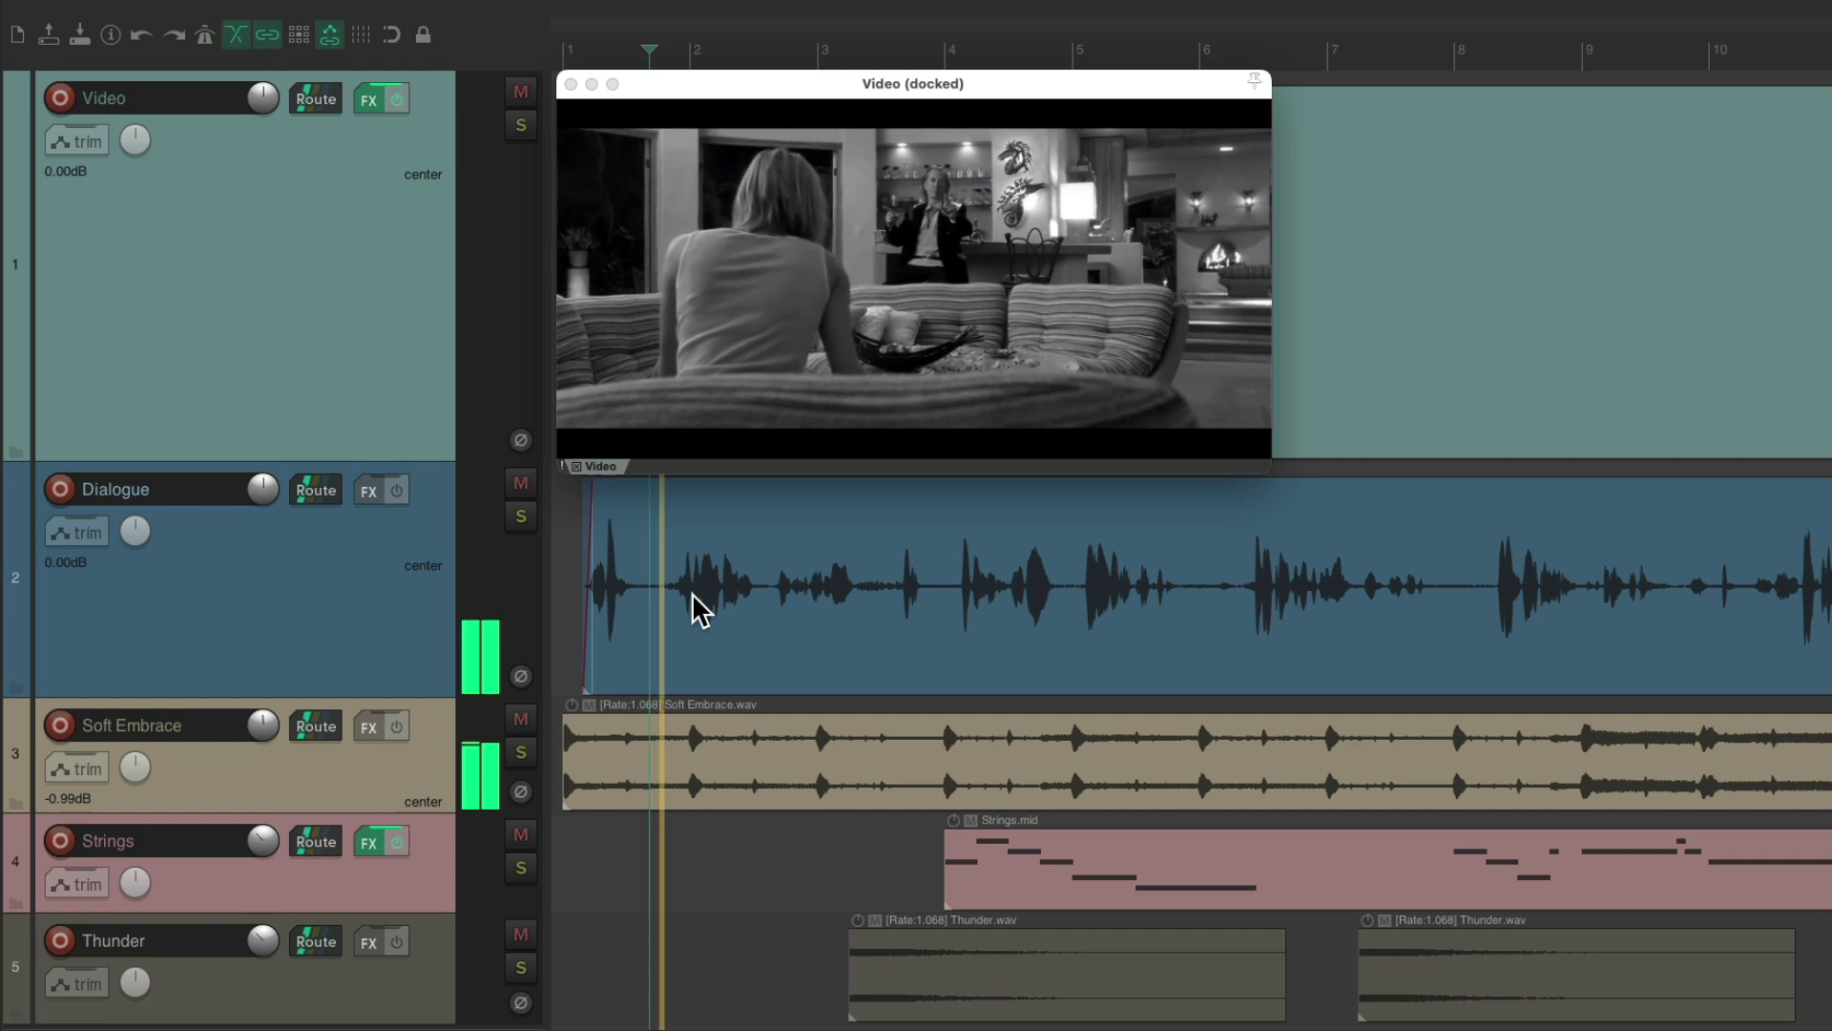
{"action": "key", "text": "space"}
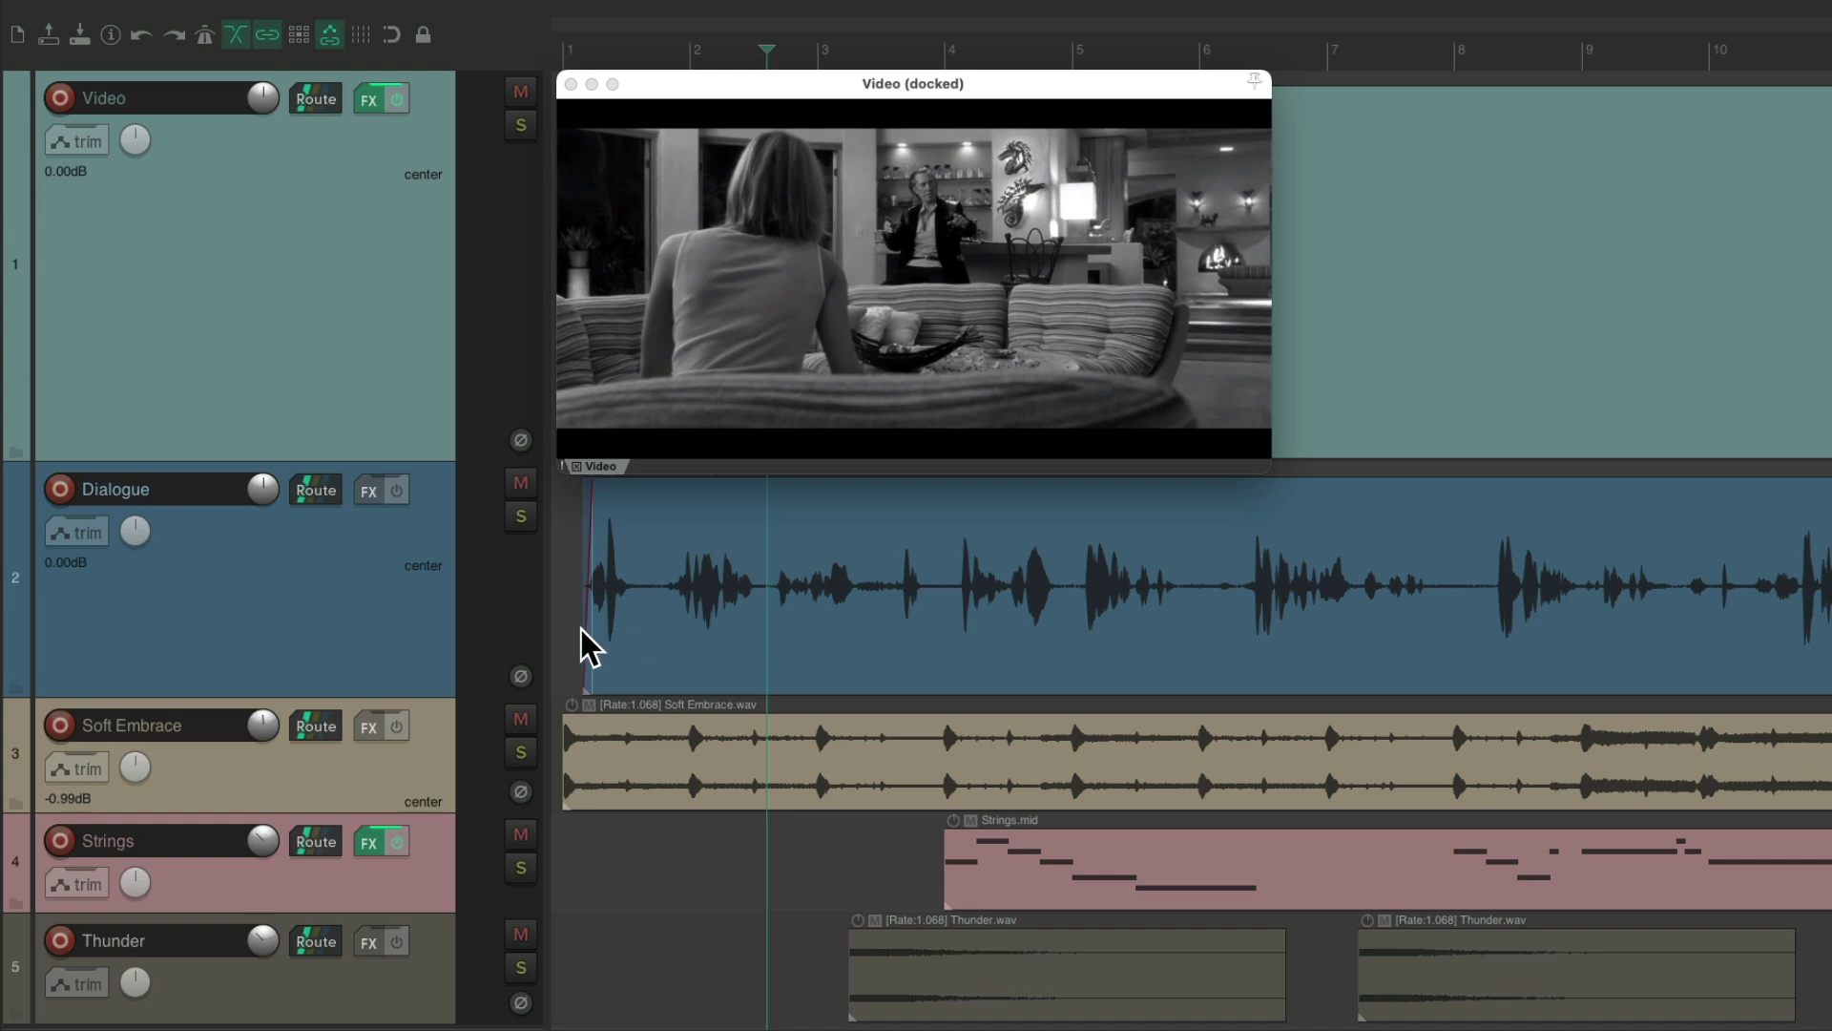
{"action": "key", "text": "space"}
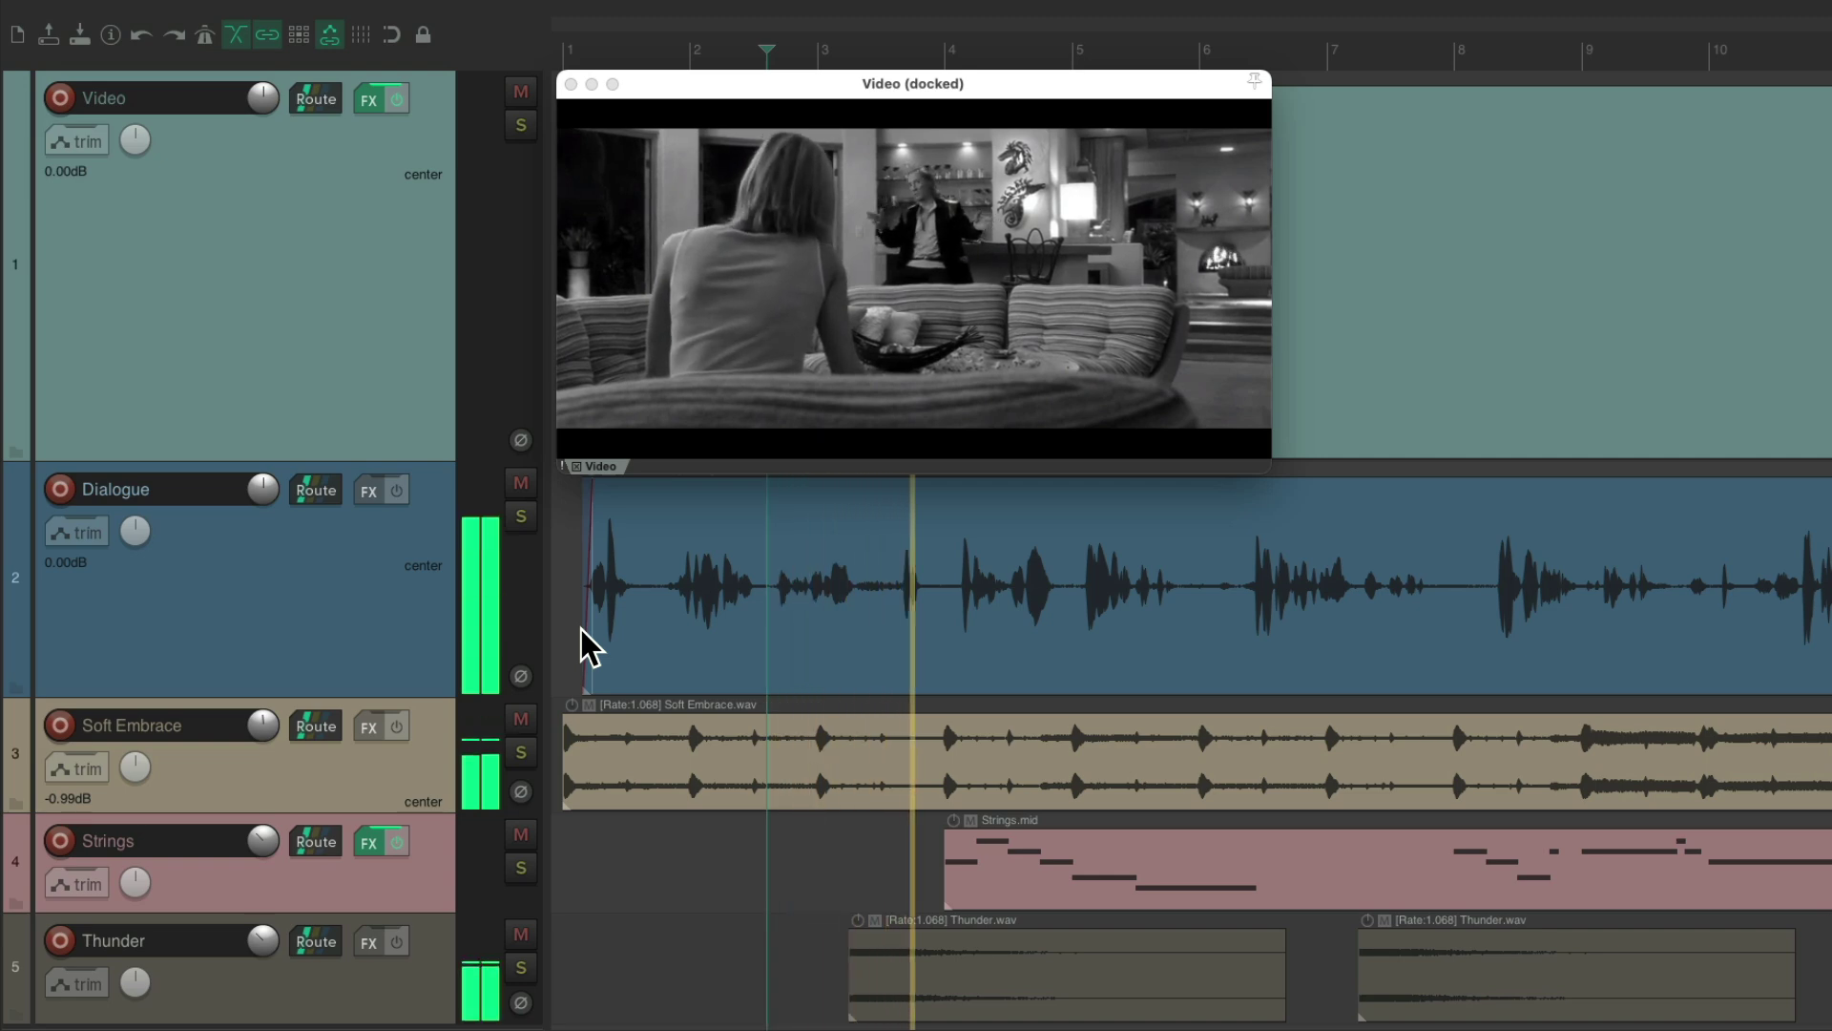
{"action": "key", "text": "space"}
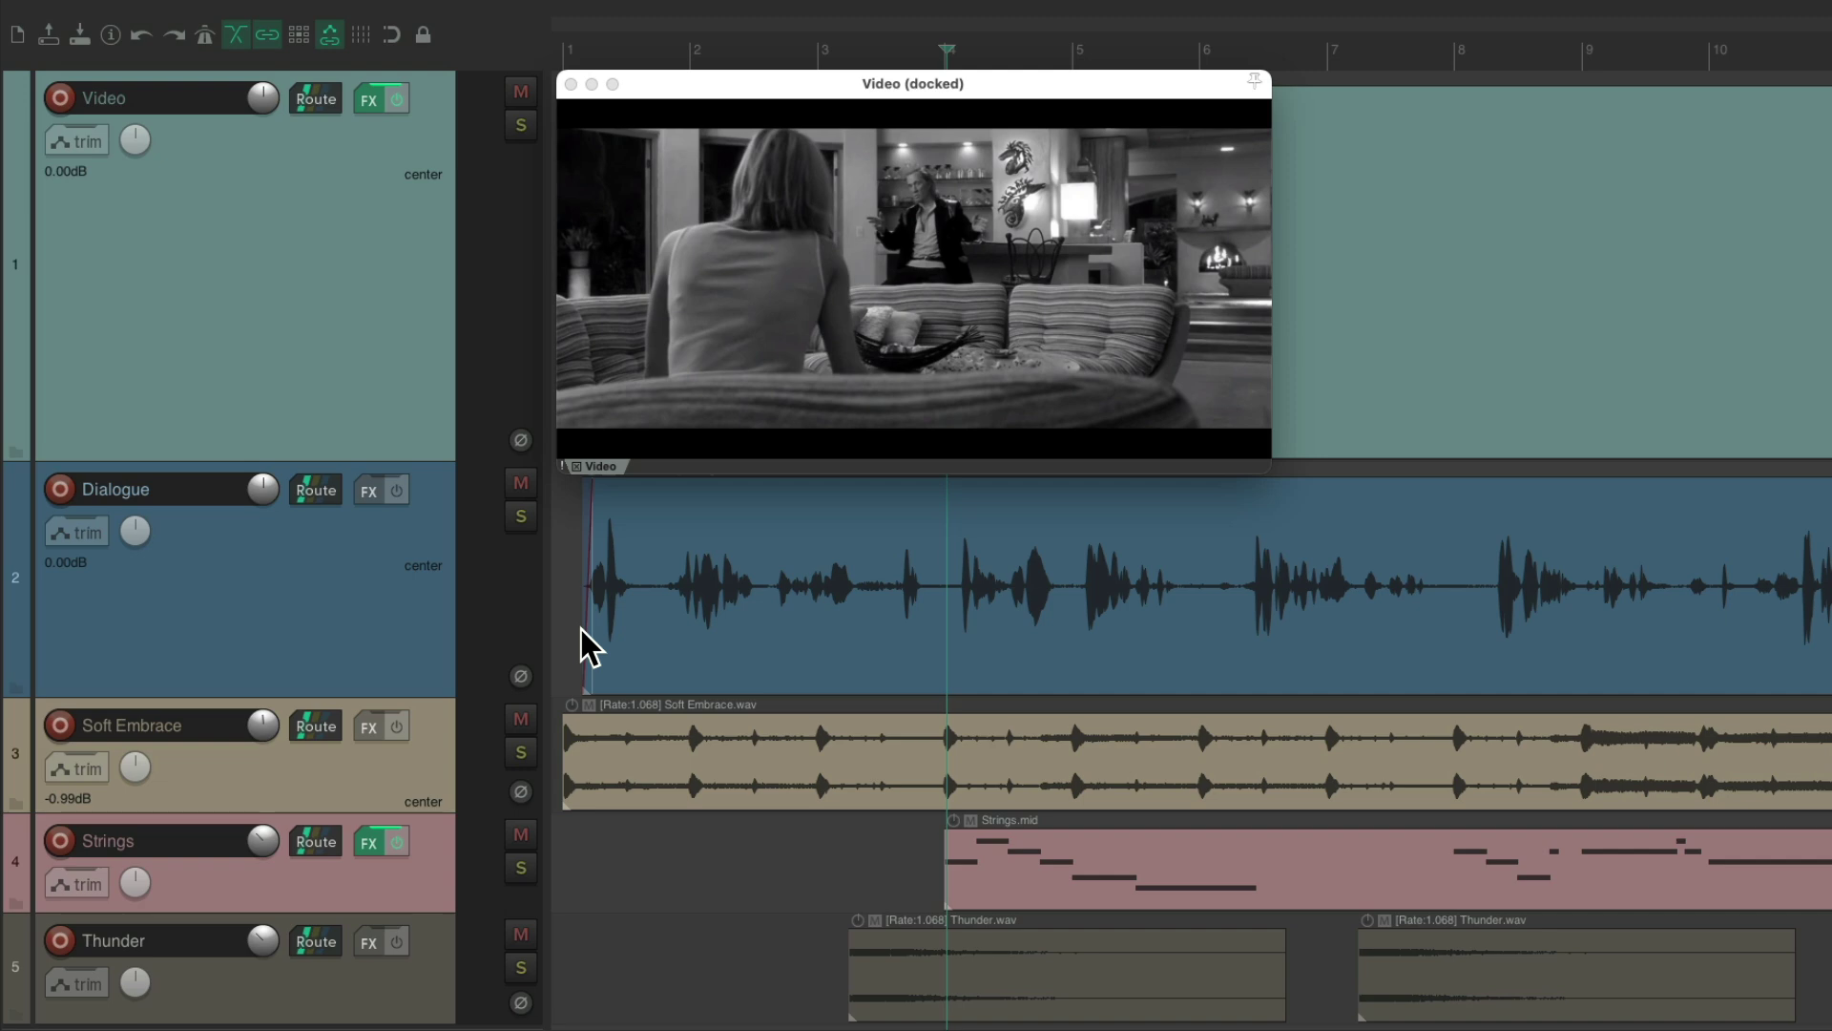
{"action": "key", "text": "space"}
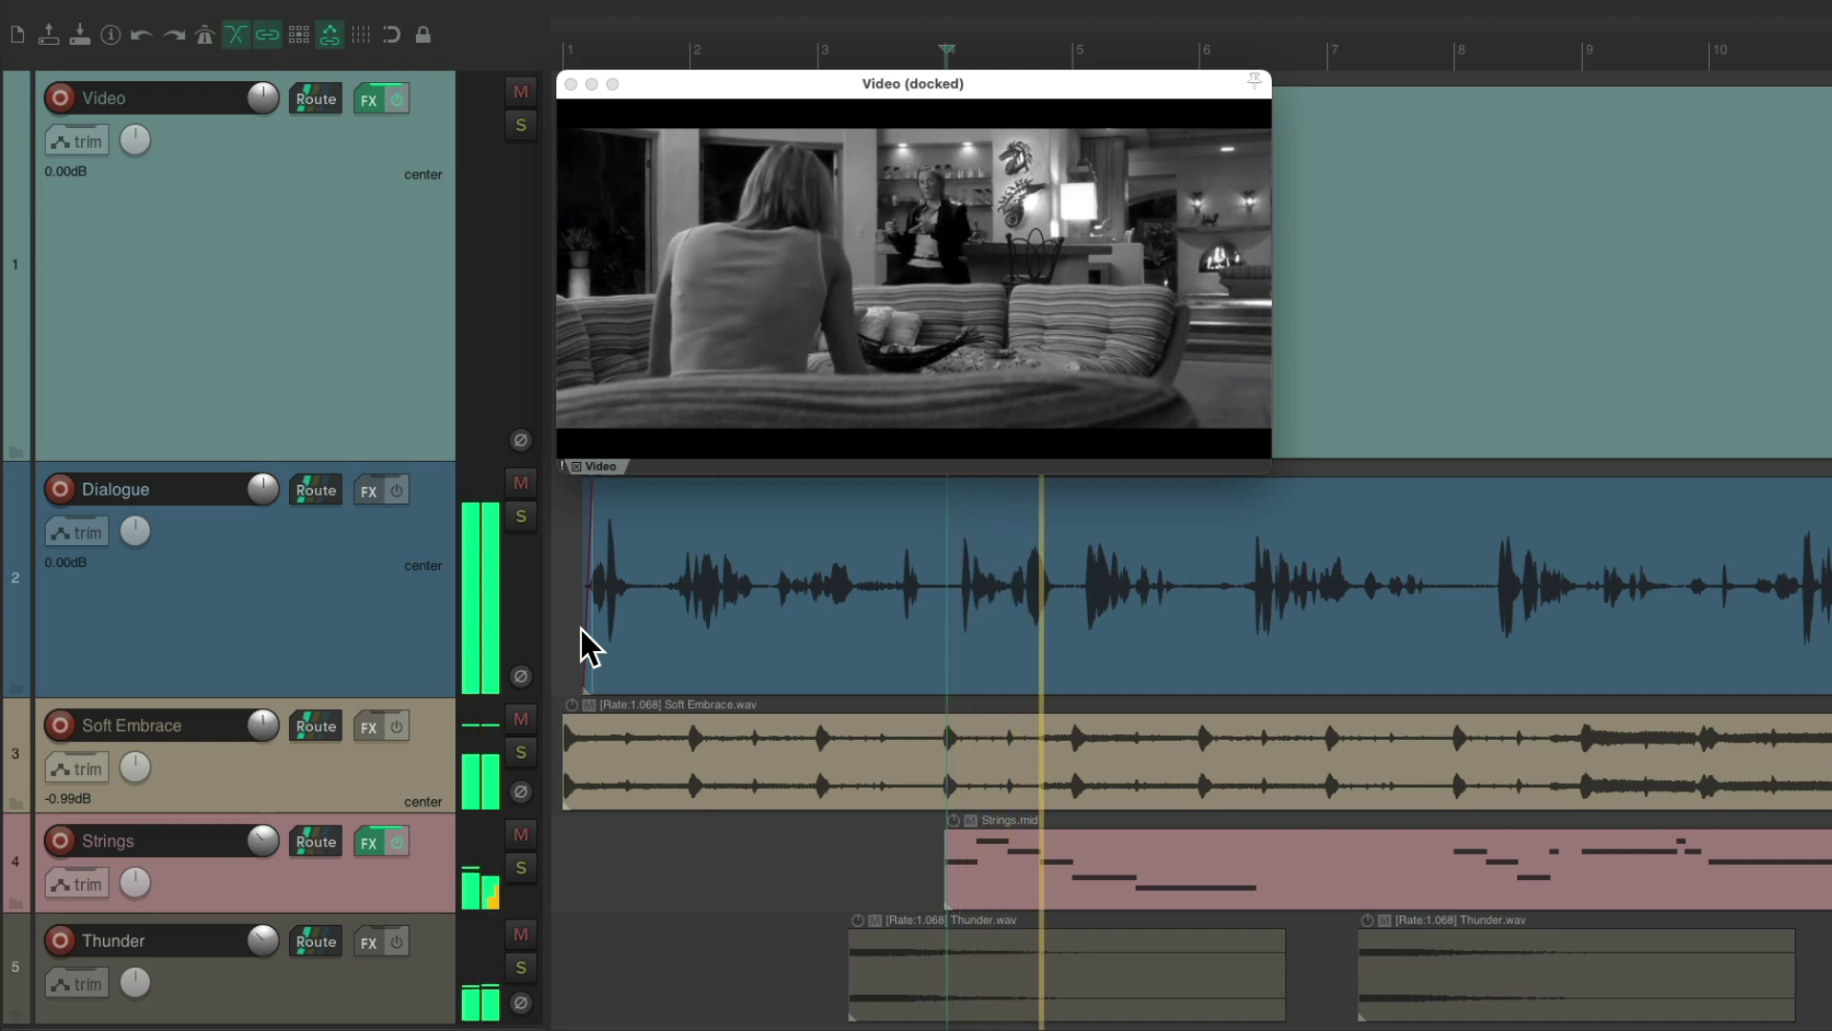
{"action": "key", "text": "space"}
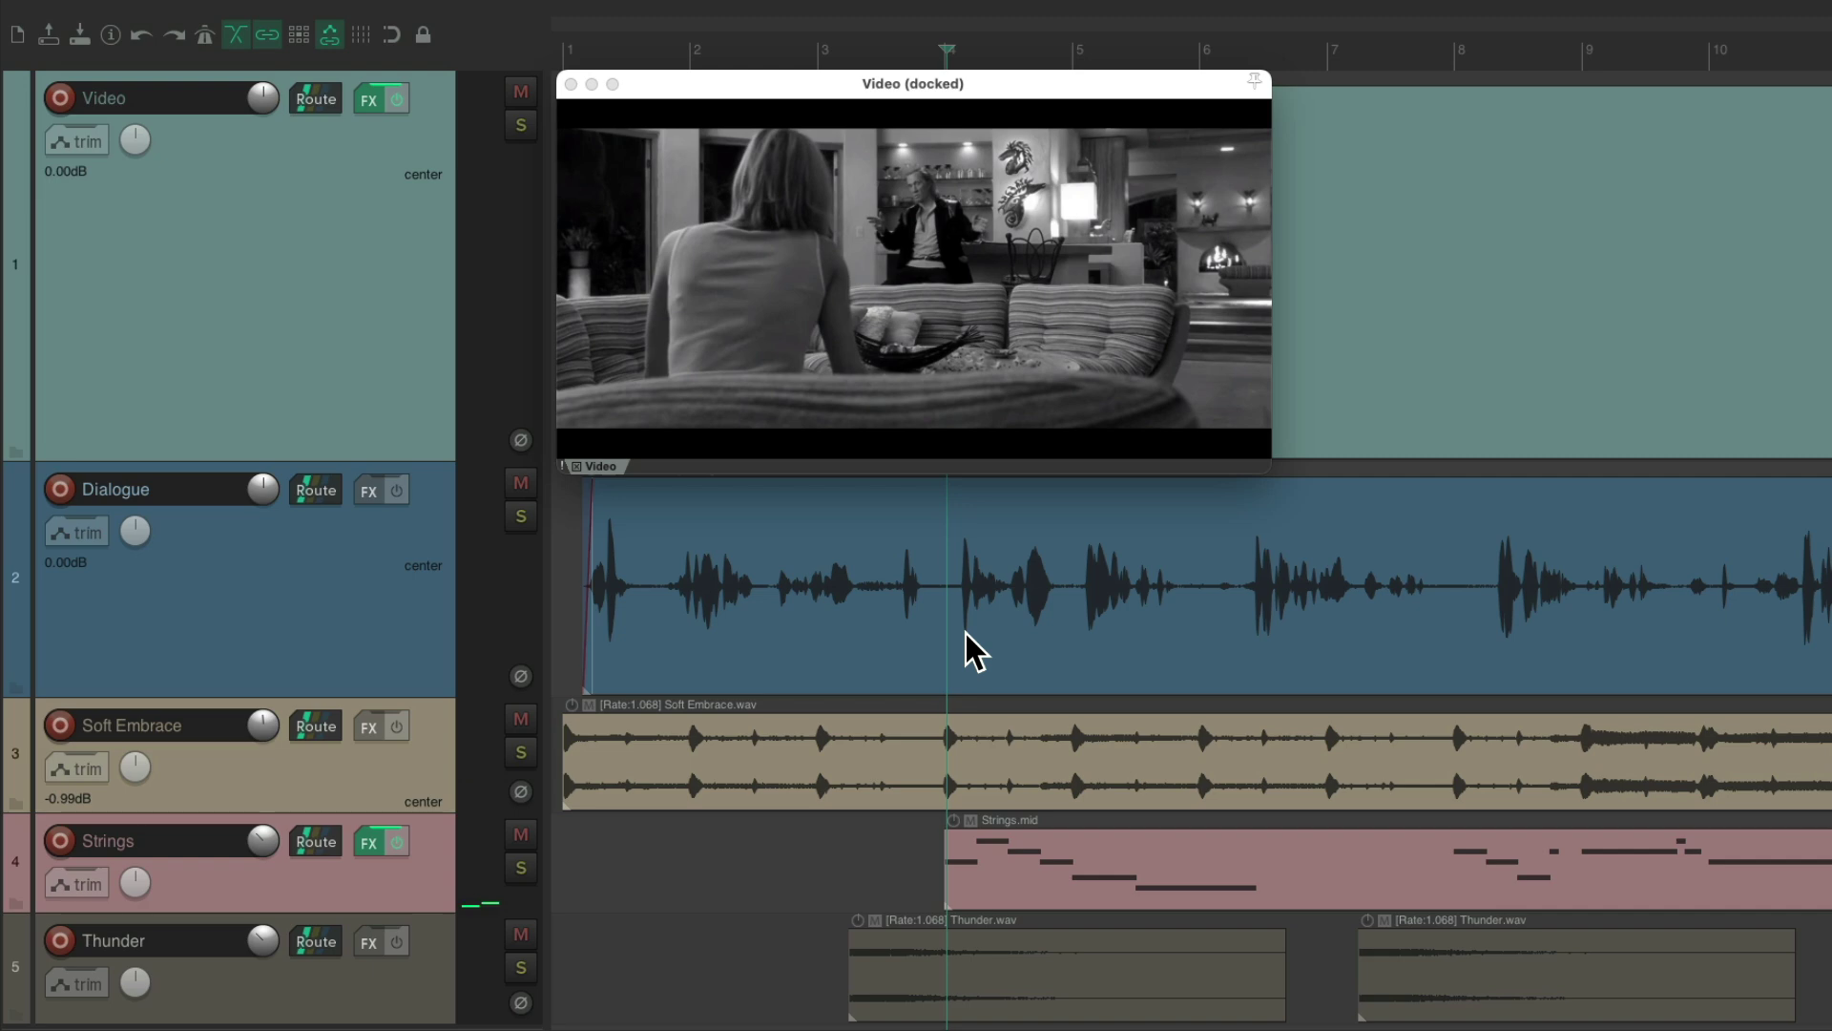
{"action": "key", "text": "space"}
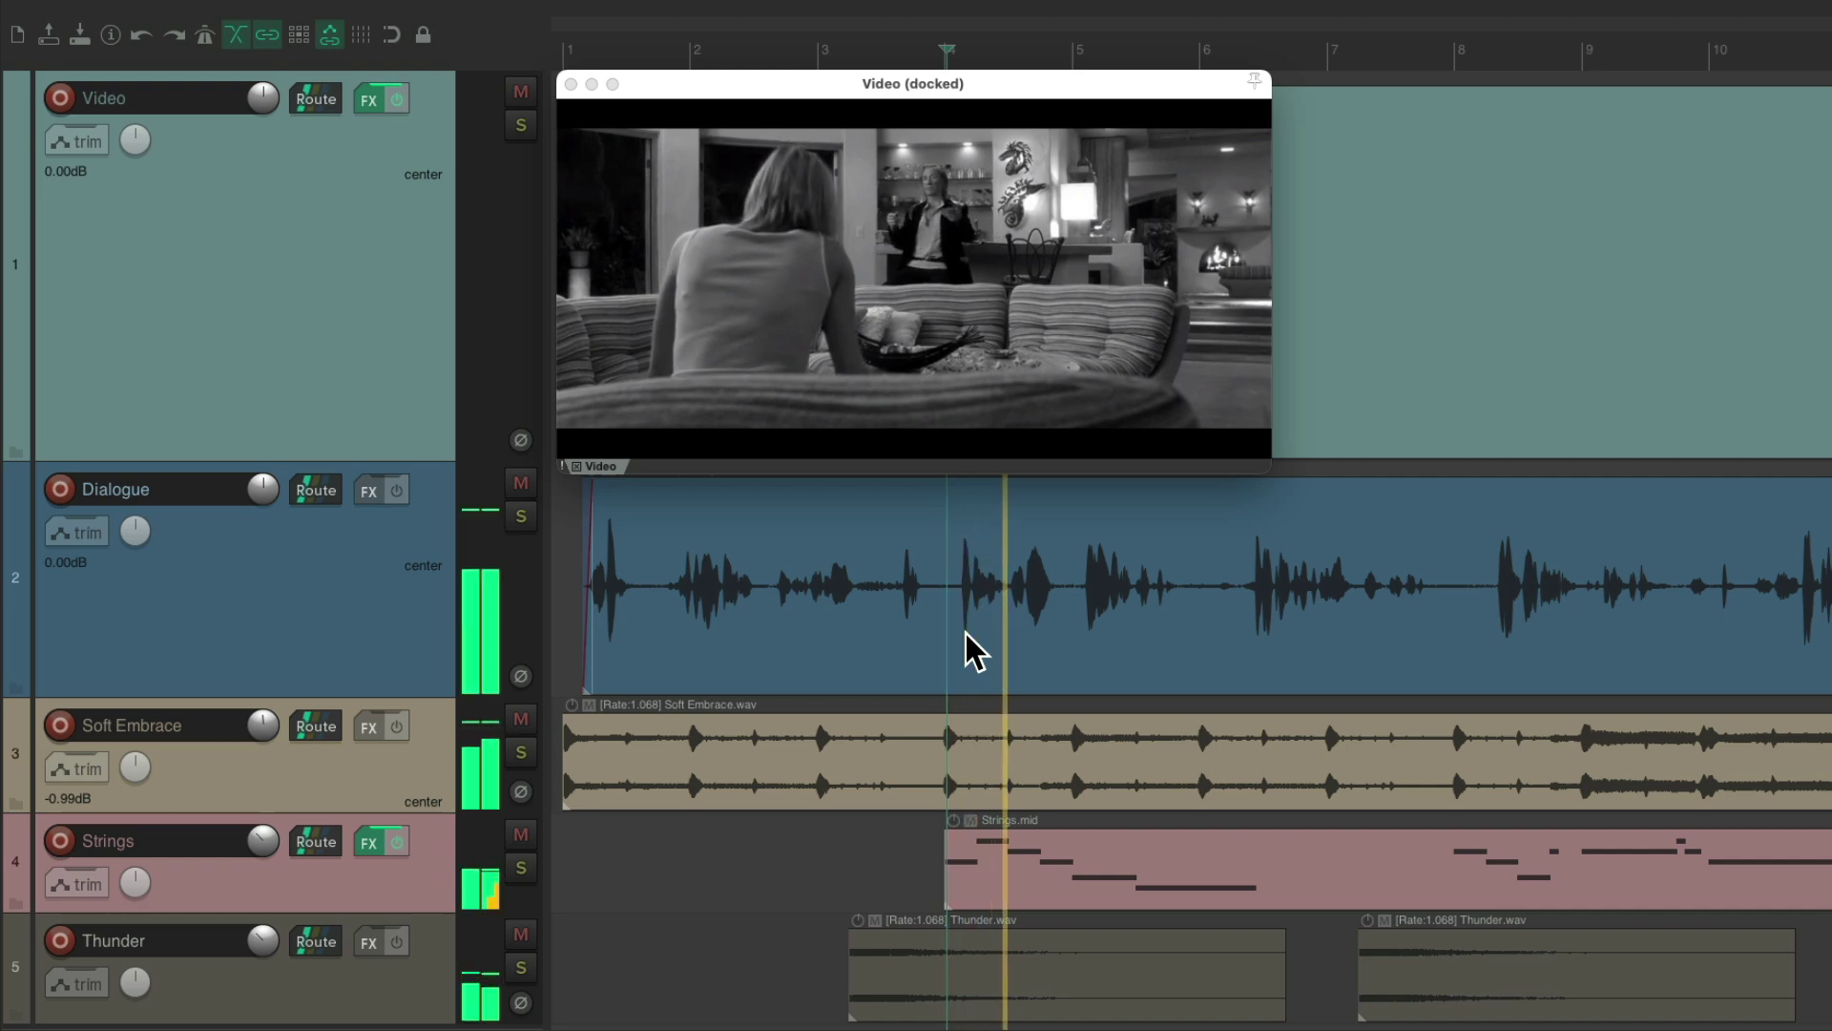
{"action": "key", "text": "space"}
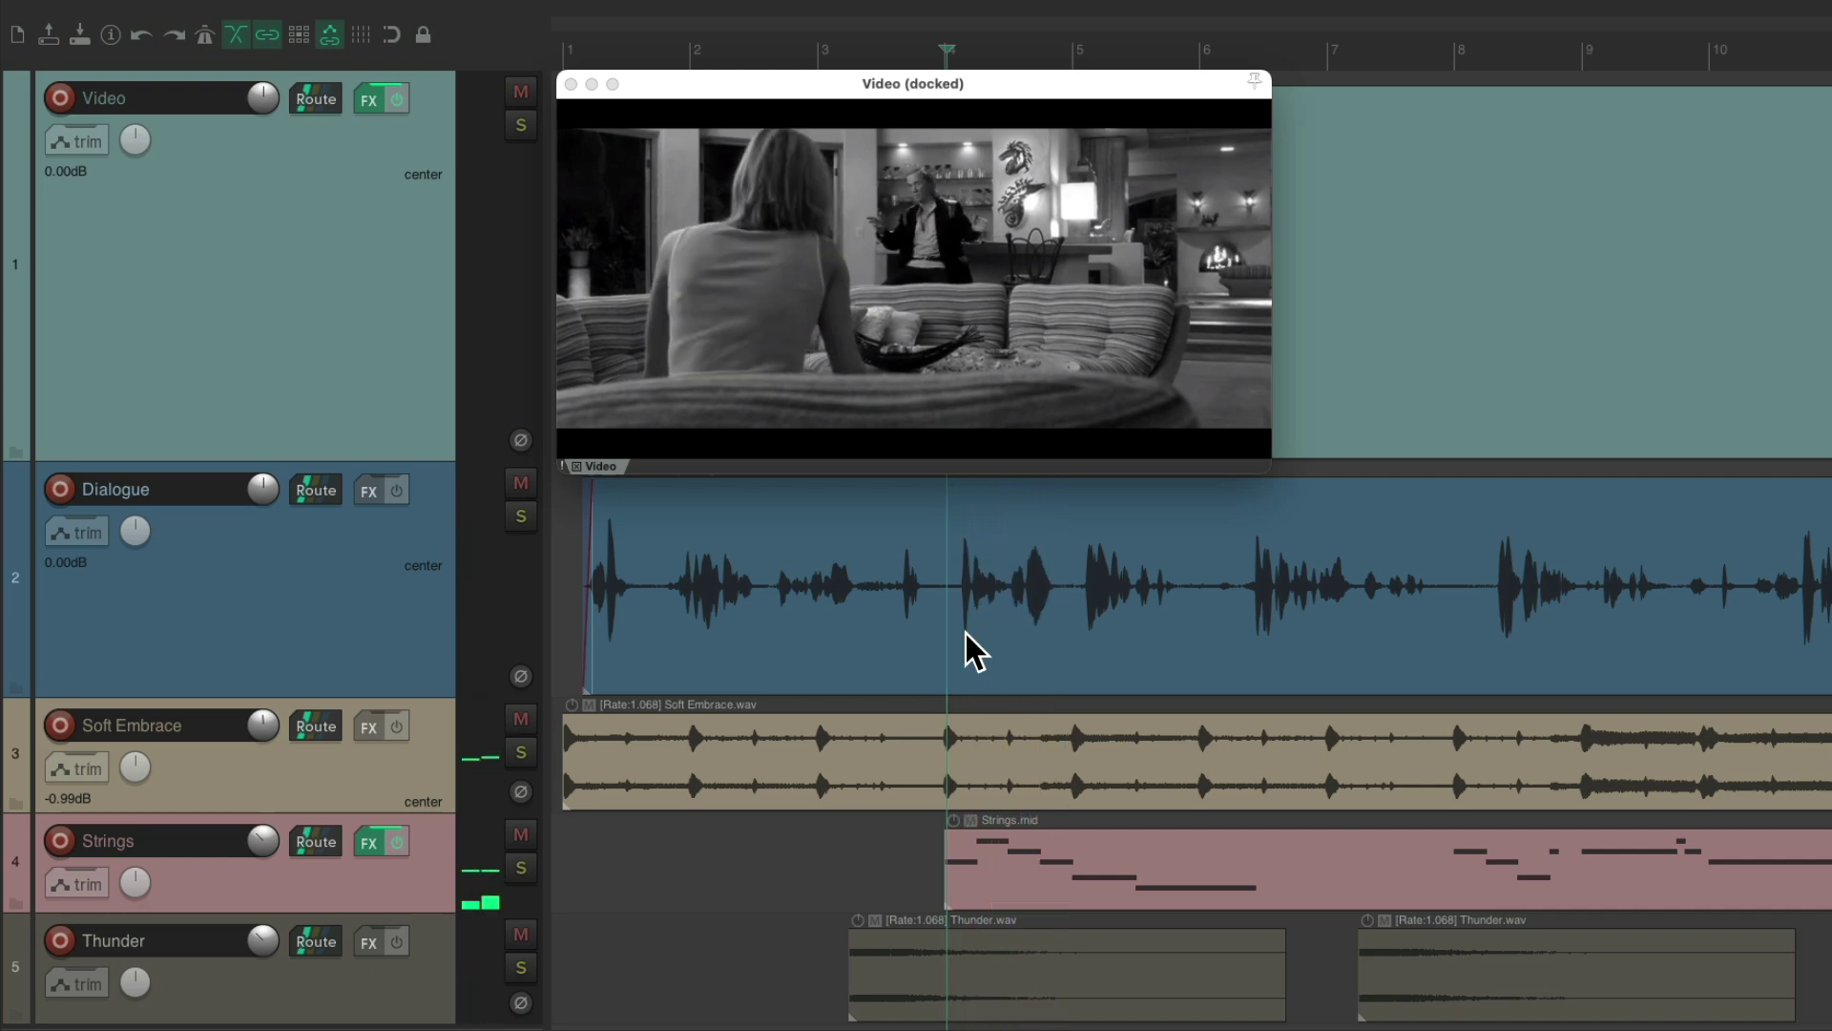
{"action": "key", "text": "space"}
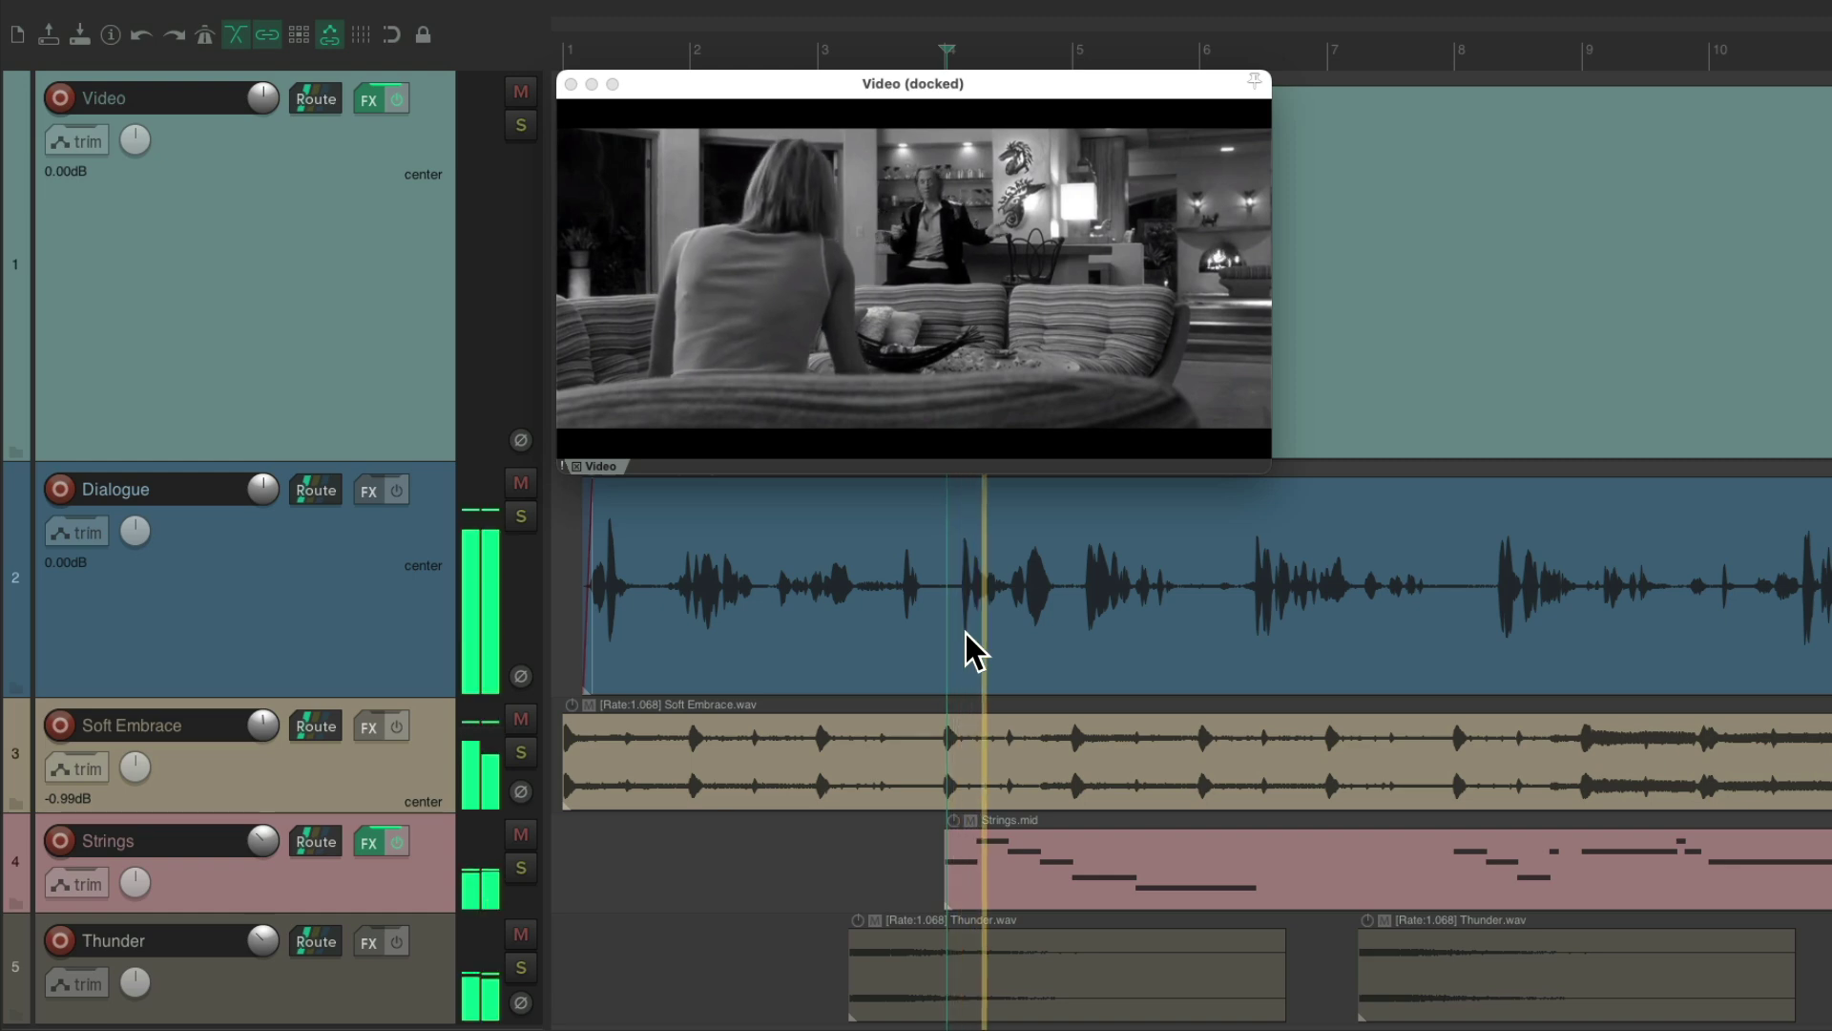
{"action": "key", "text": "Return"}
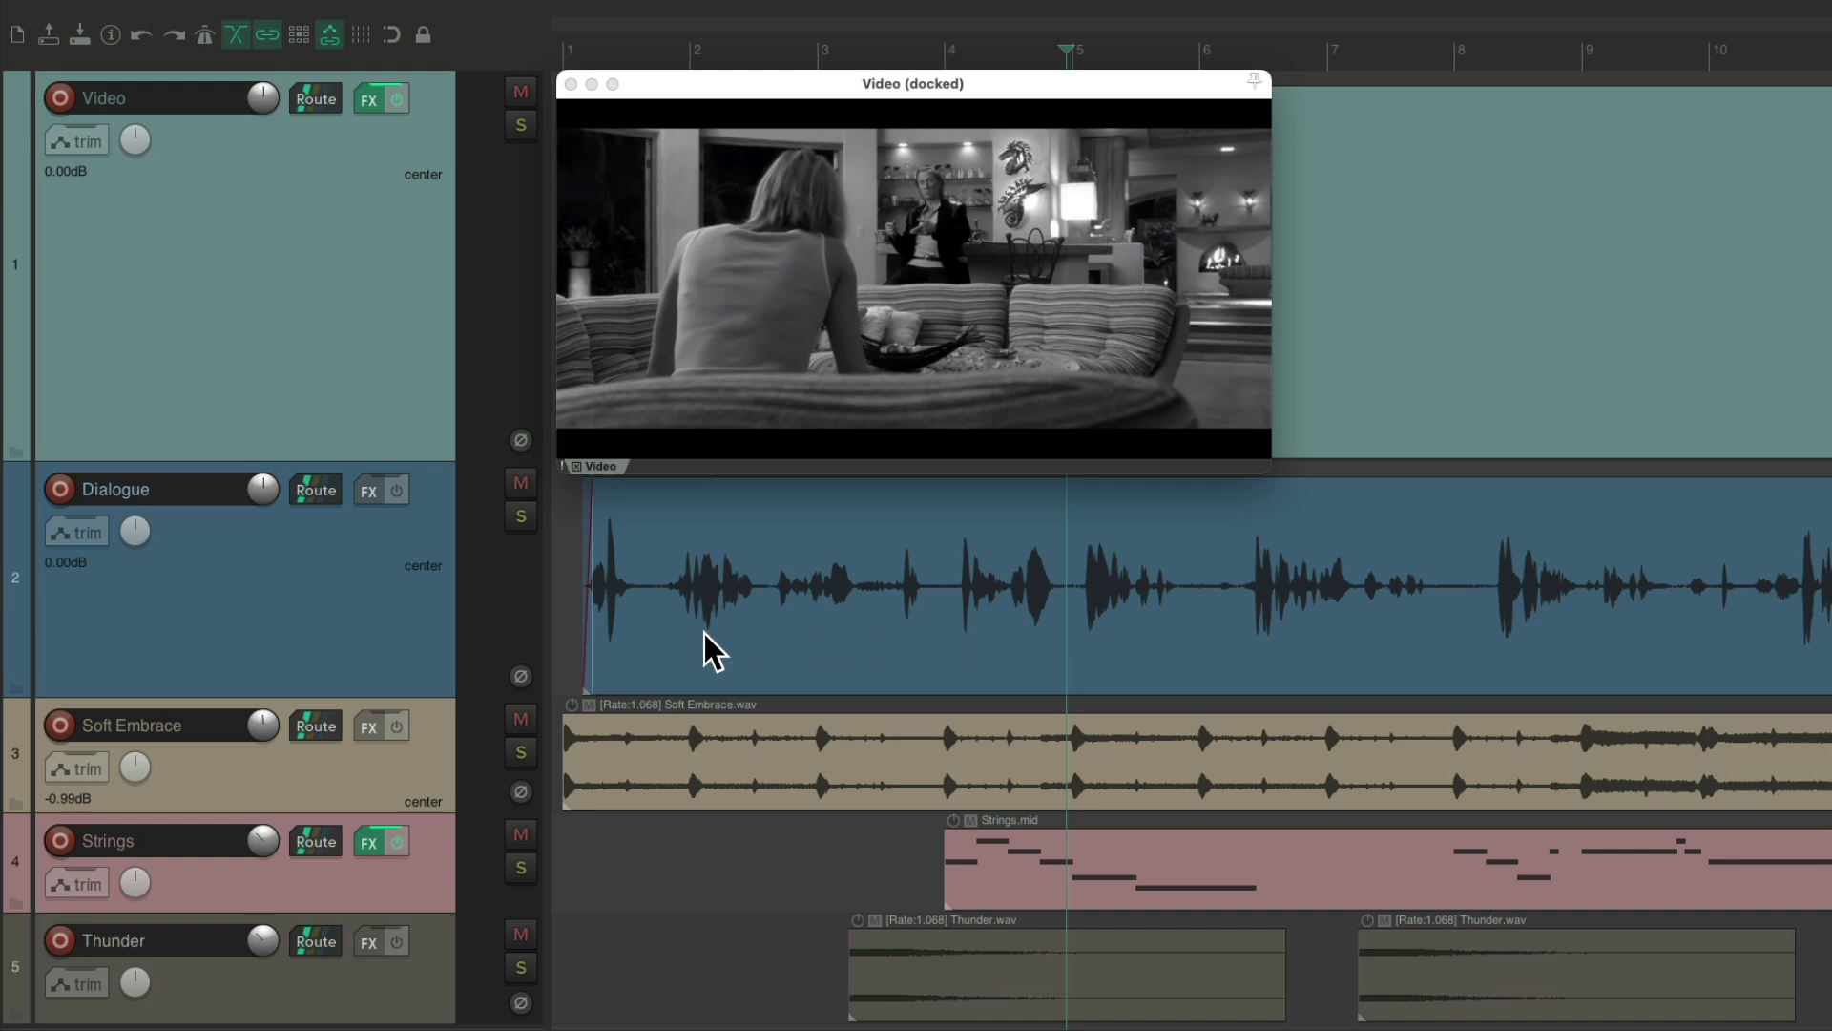
Play from the project start and stop, then play again and stop with Control+Space before bar 3
{"action": "key", "text": "Home"}
{"action": "key", "text": "space"}
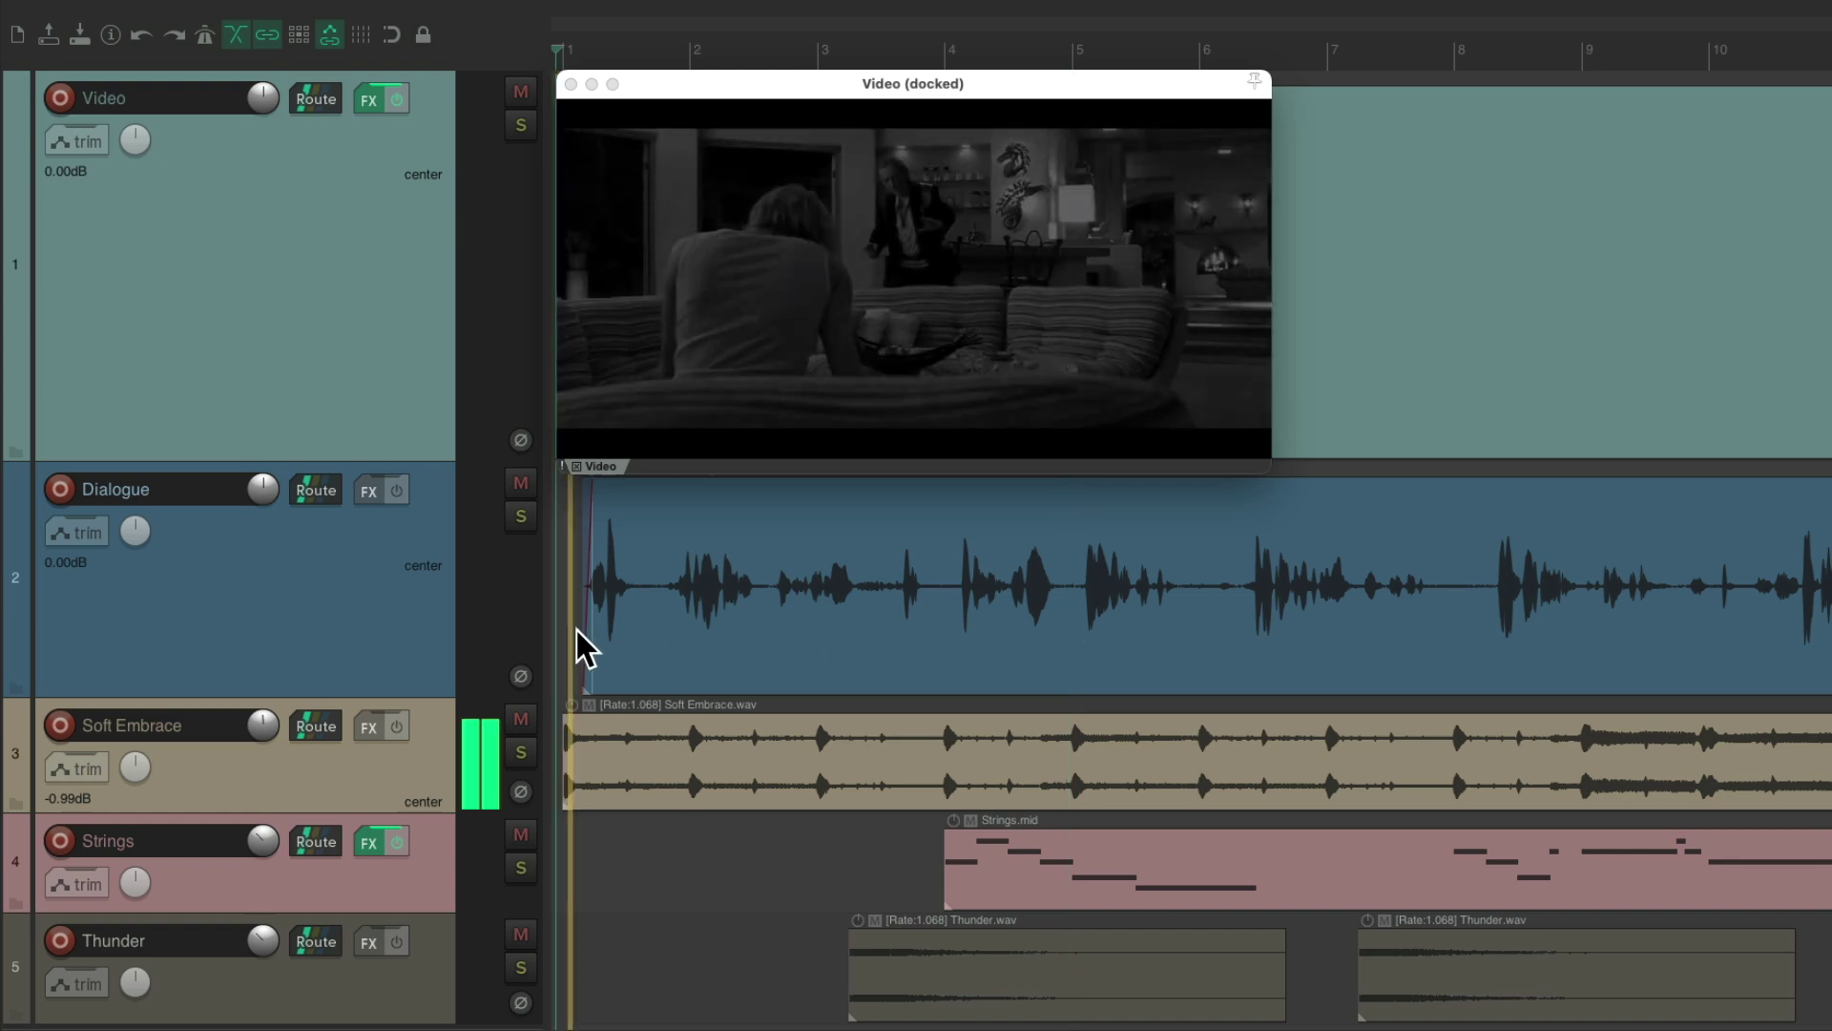
{"action": "key", "text": "space"}
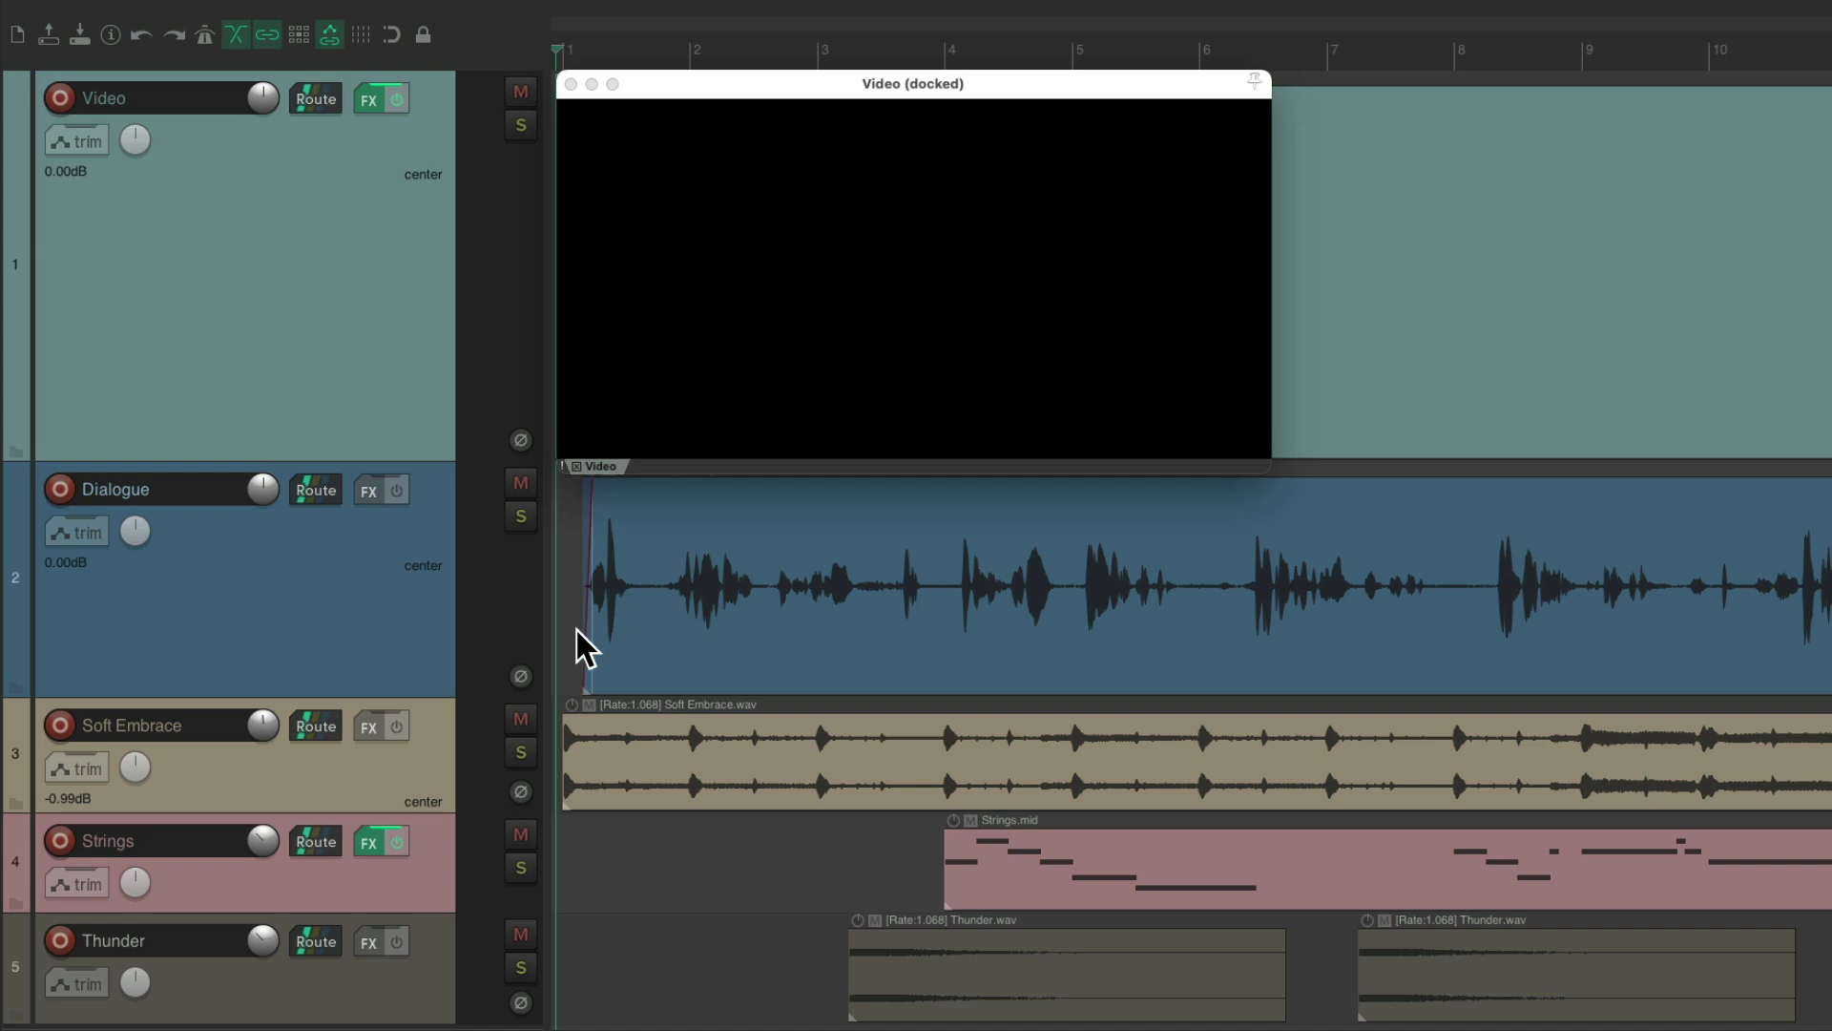
{"action": "key", "text": "space"}
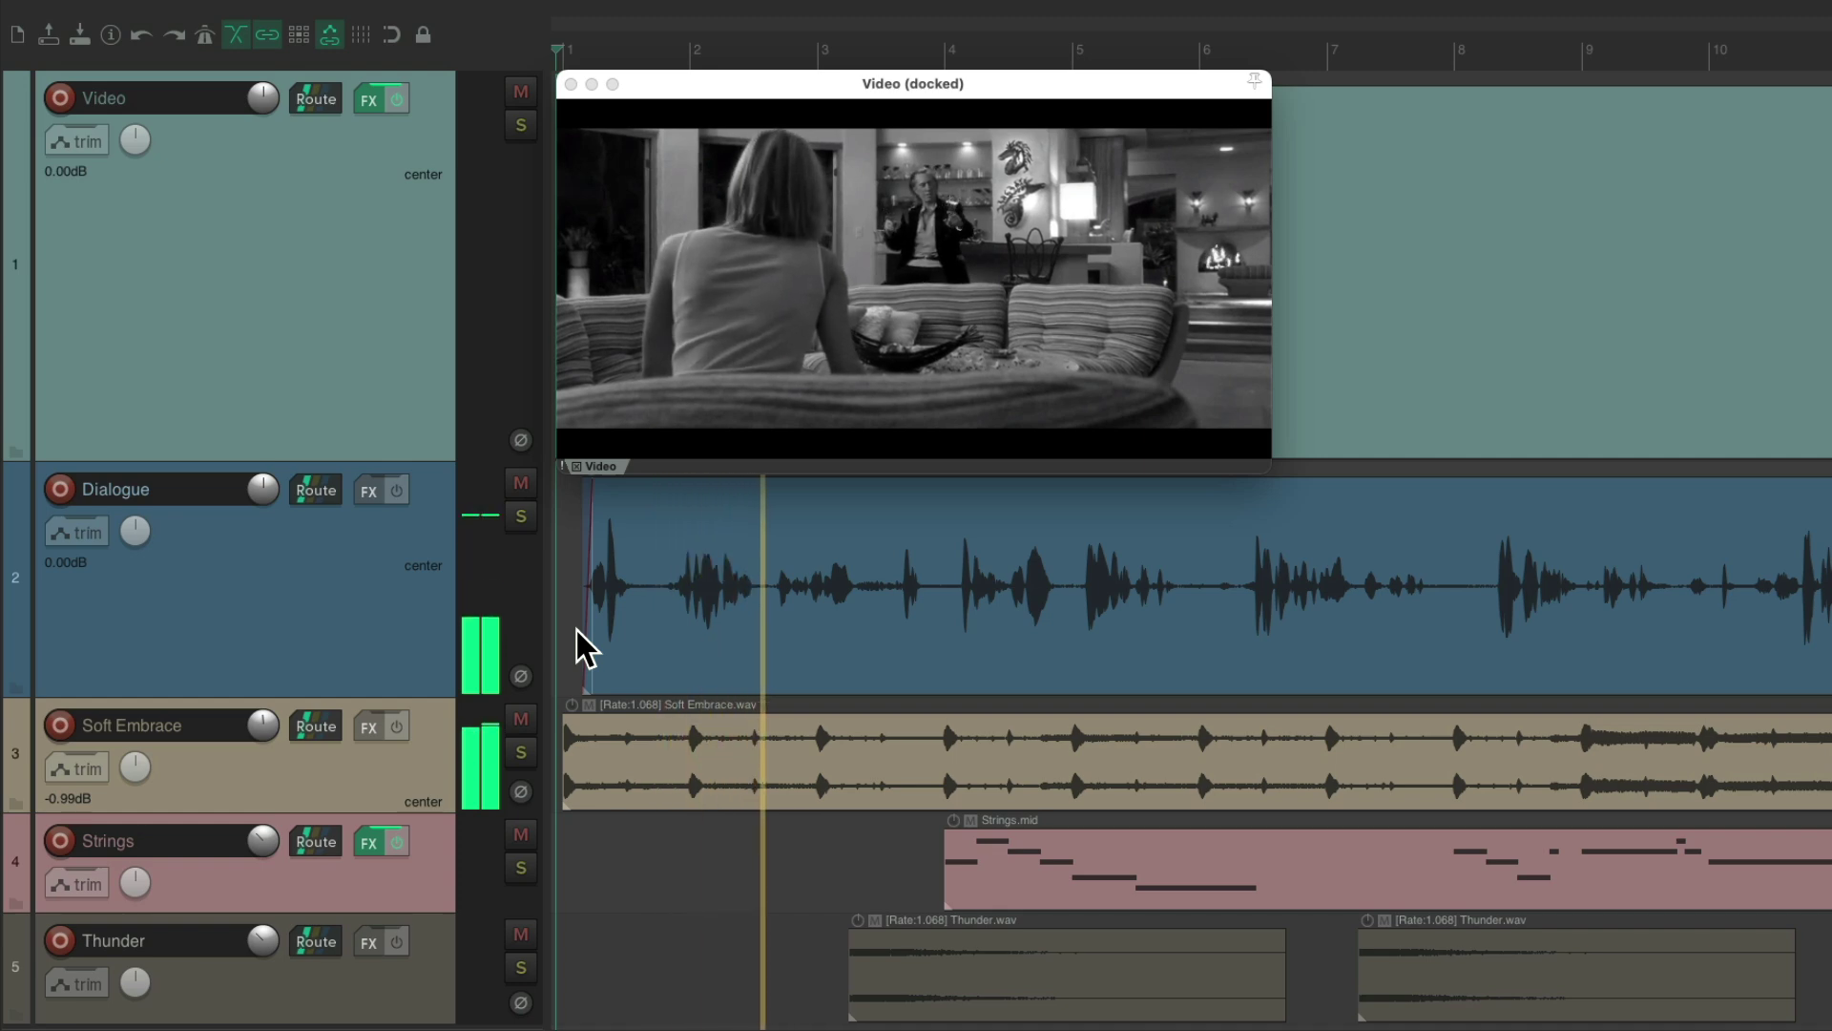
{"action": "key", "text": "space"}
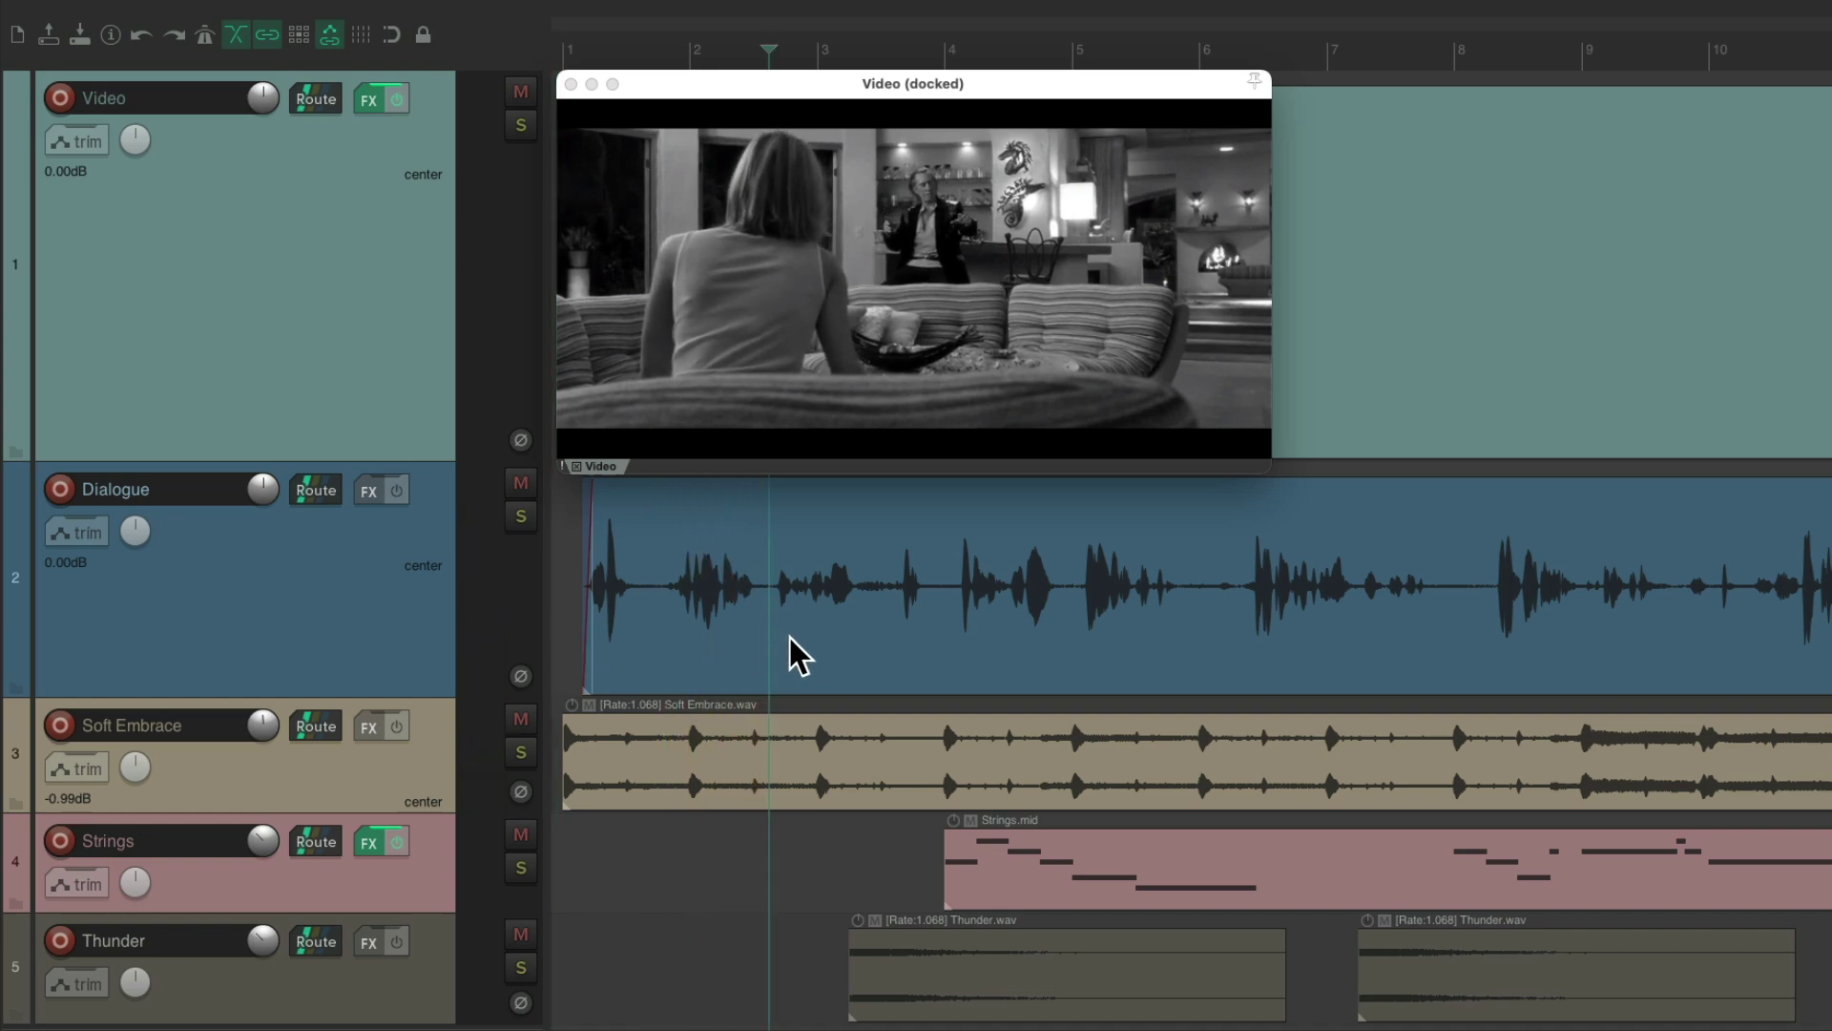